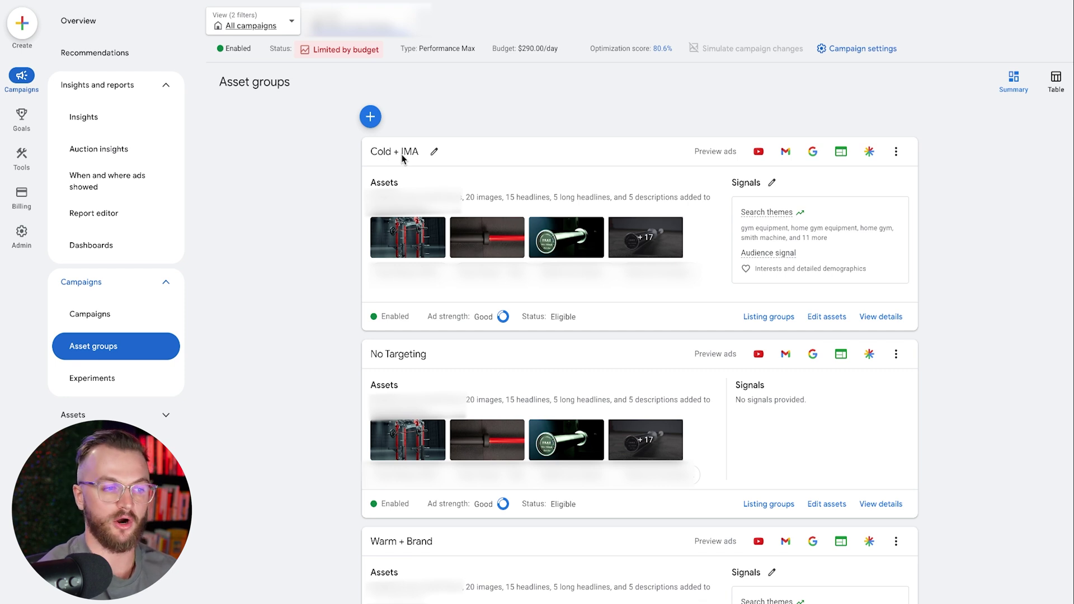
Look through the Cold + IMA, No Targeting and Warm + Brand asset groups of the Performance Max campaign.
scroll(518, 291, down, 1)
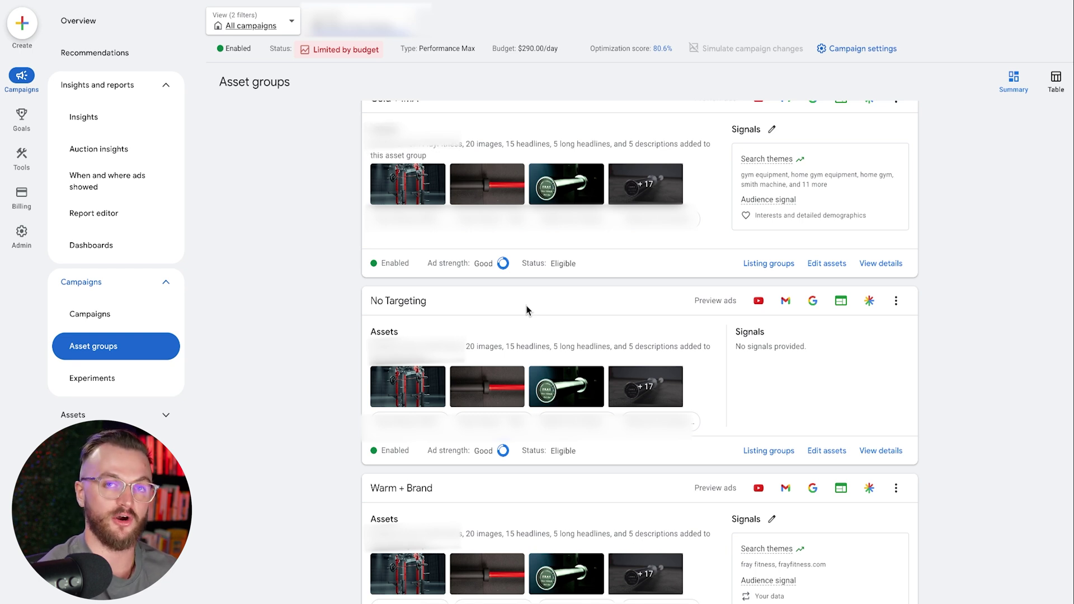
scroll(526, 309, down, 2)
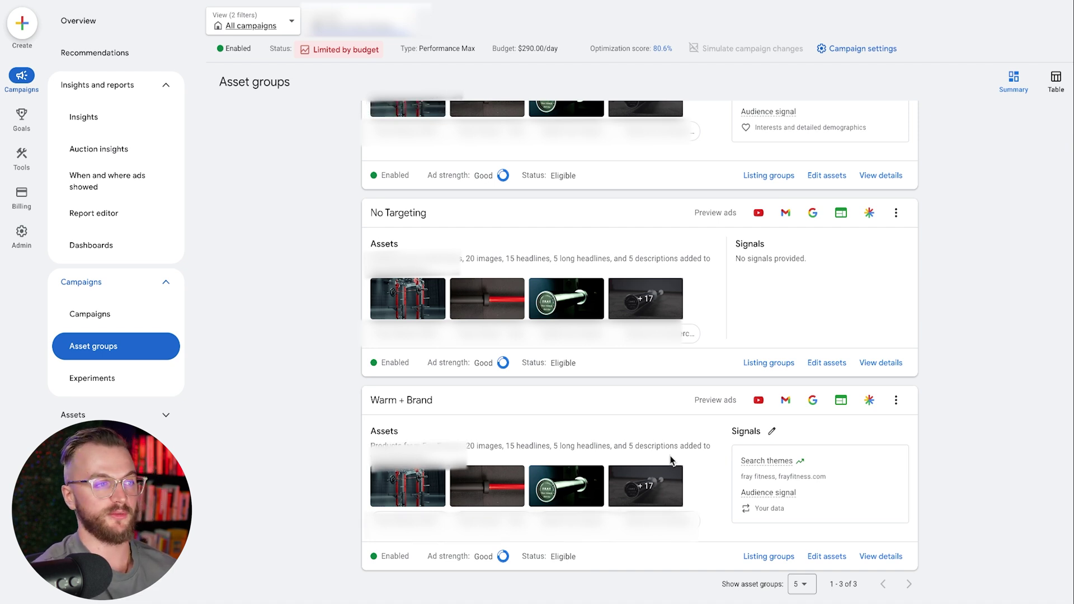
scroll(387, 56, up, 2)
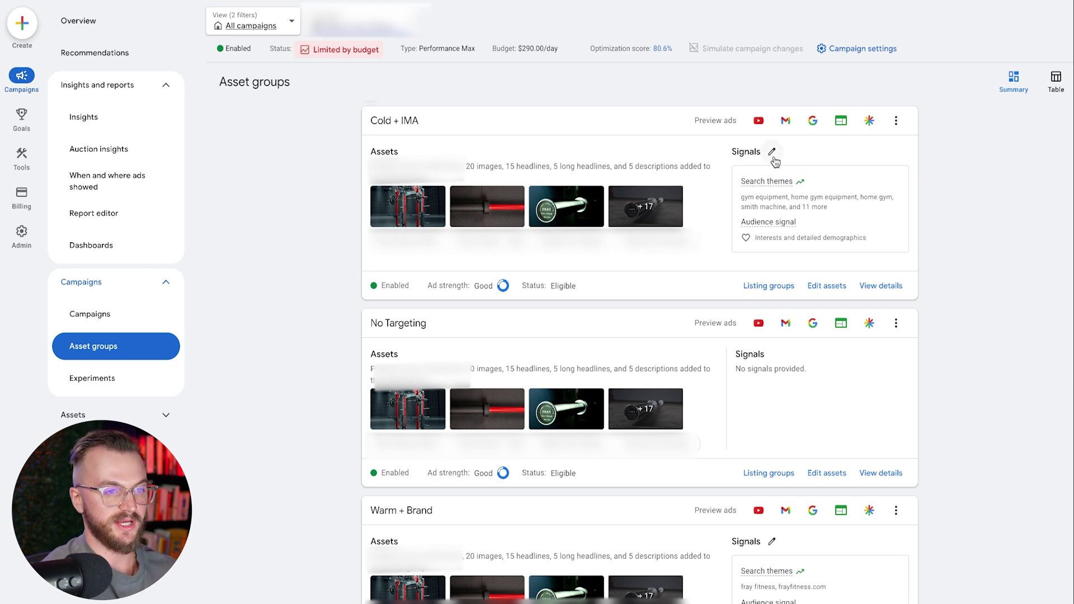
Open the Cold + IMA asset group's assets for editing and check its brand guidelines, closing them without changes.
click(812, 287)
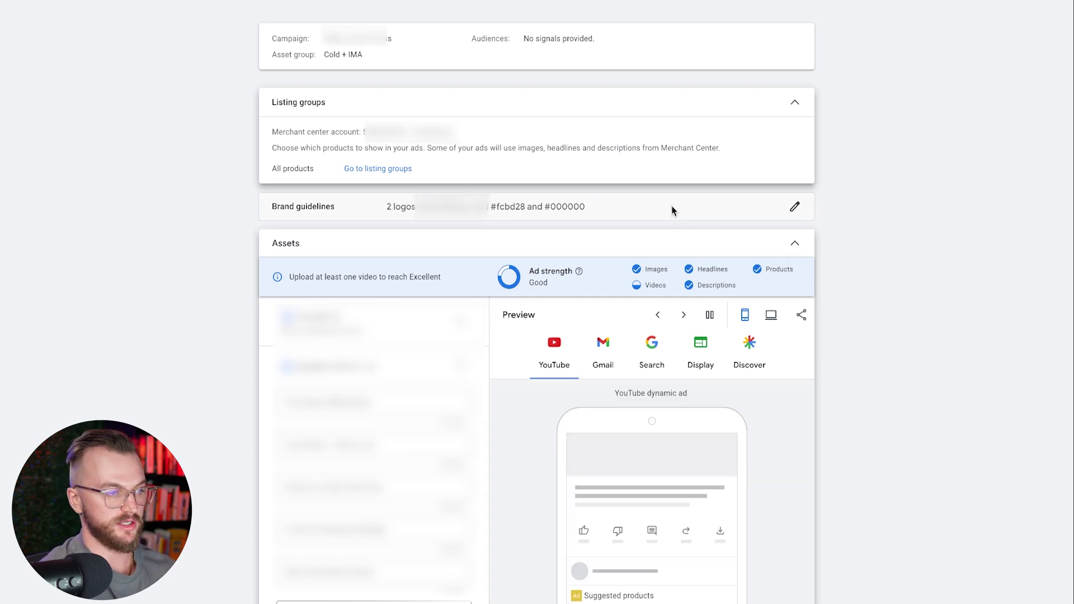
click(793, 207)
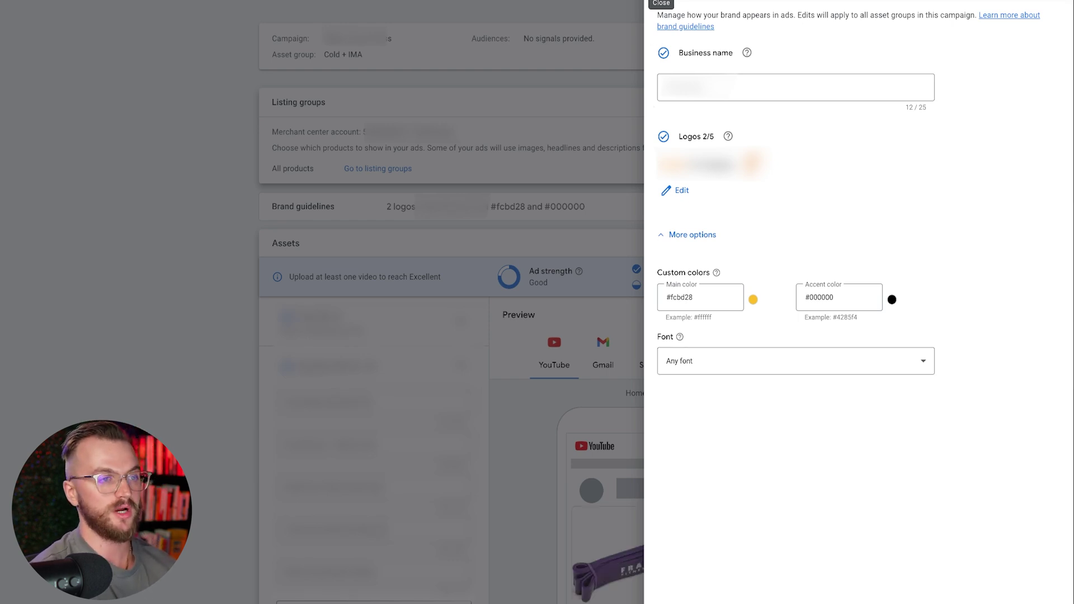
click(661, 1)
Examine the Cold + IMA asset group's final URL, headlines, long headlines and descriptions.
scroll(446, 360, down, 1)
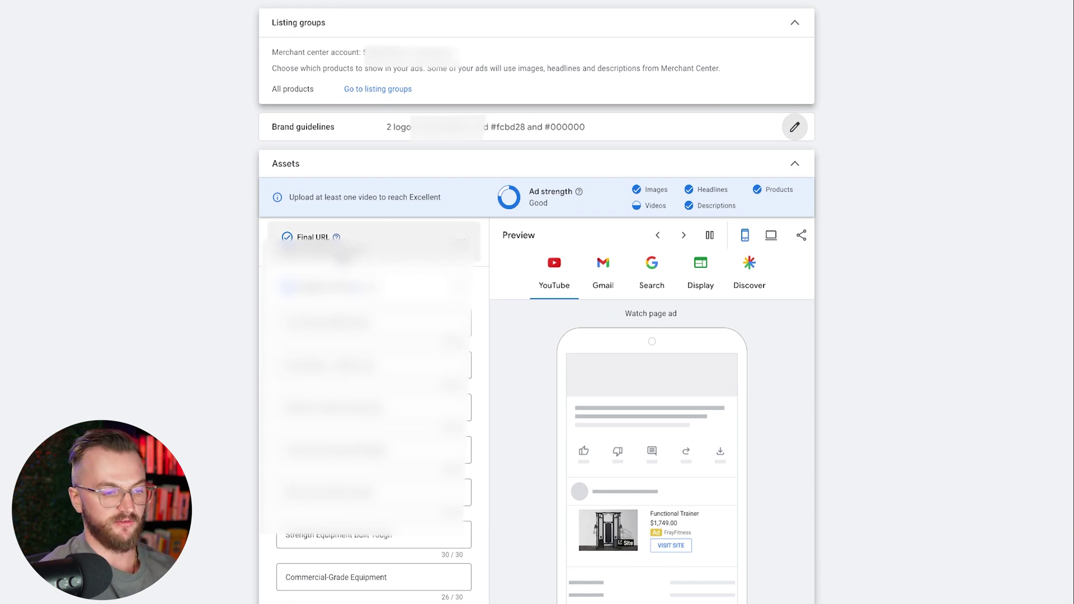
scroll(342, 260, down, 1)
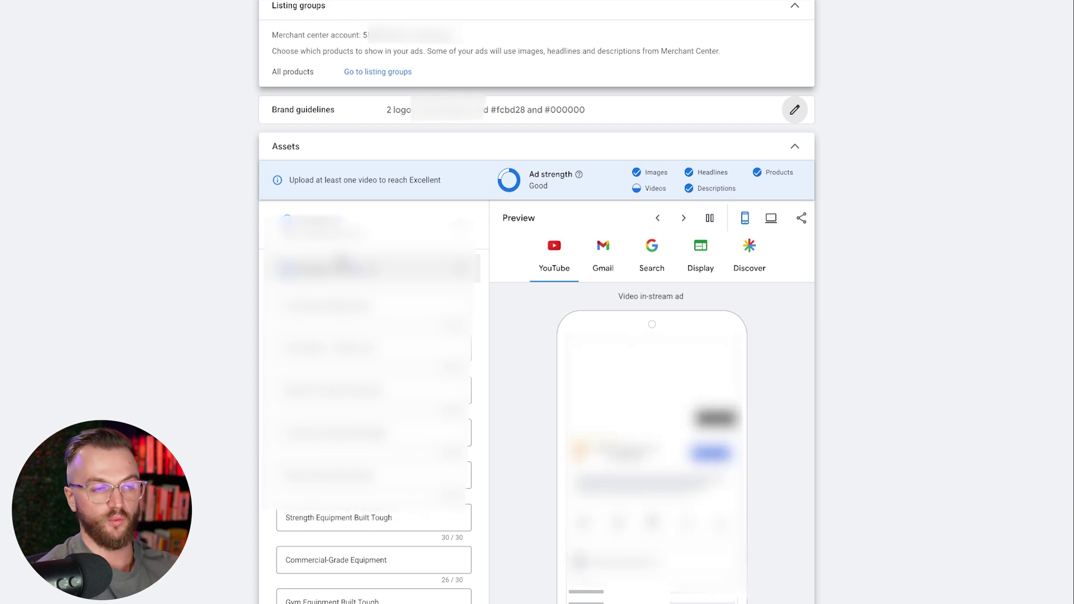
scroll(342, 263, down, 3)
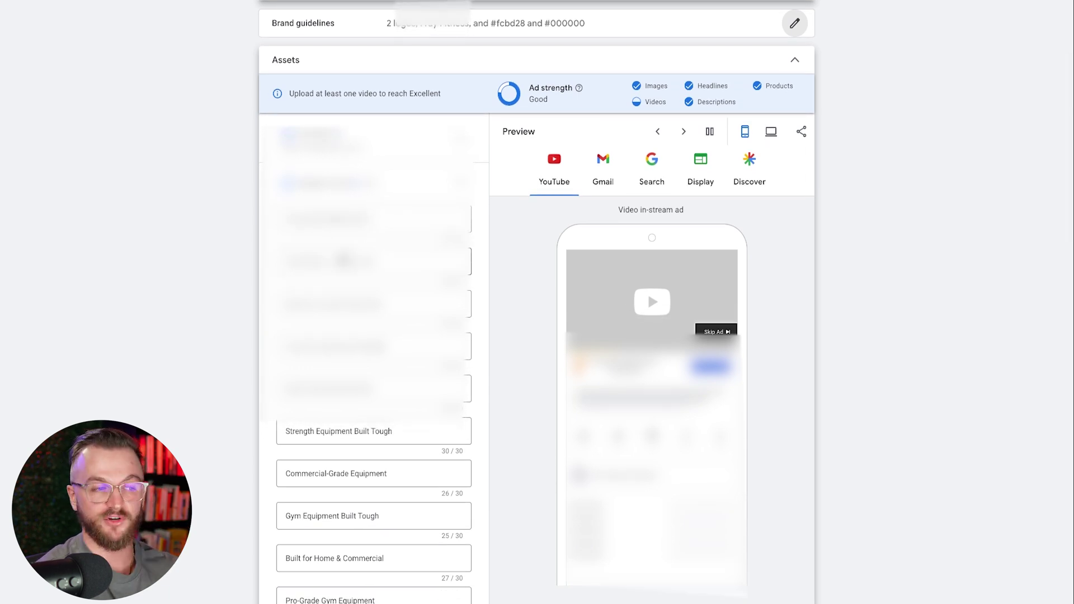
scroll(341, 254, down, 4)
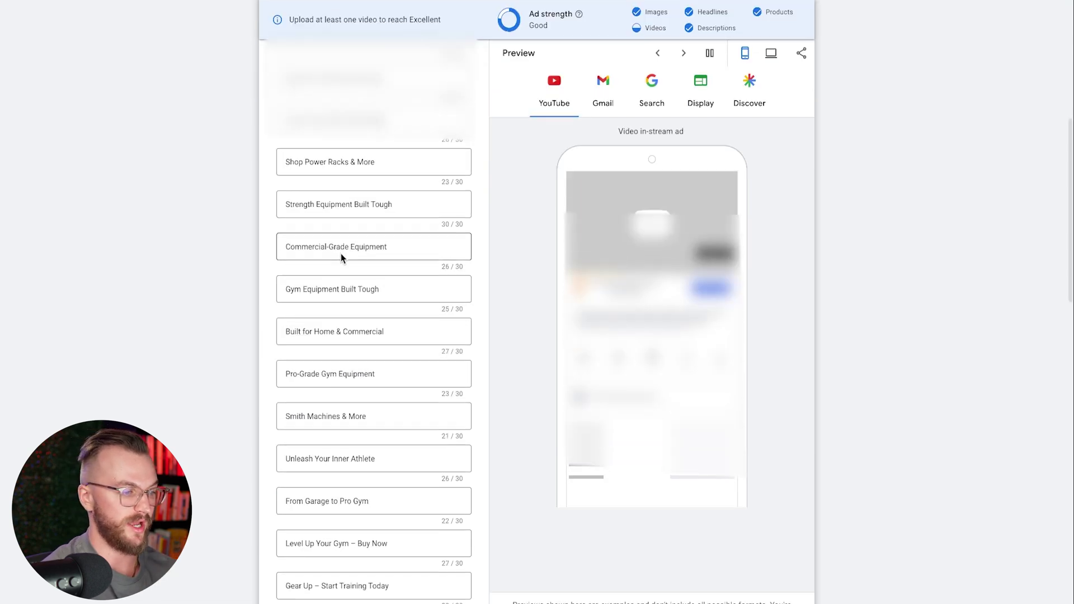
scroll(340, 253, down, 2)
scroll(340, 253, down, 4)
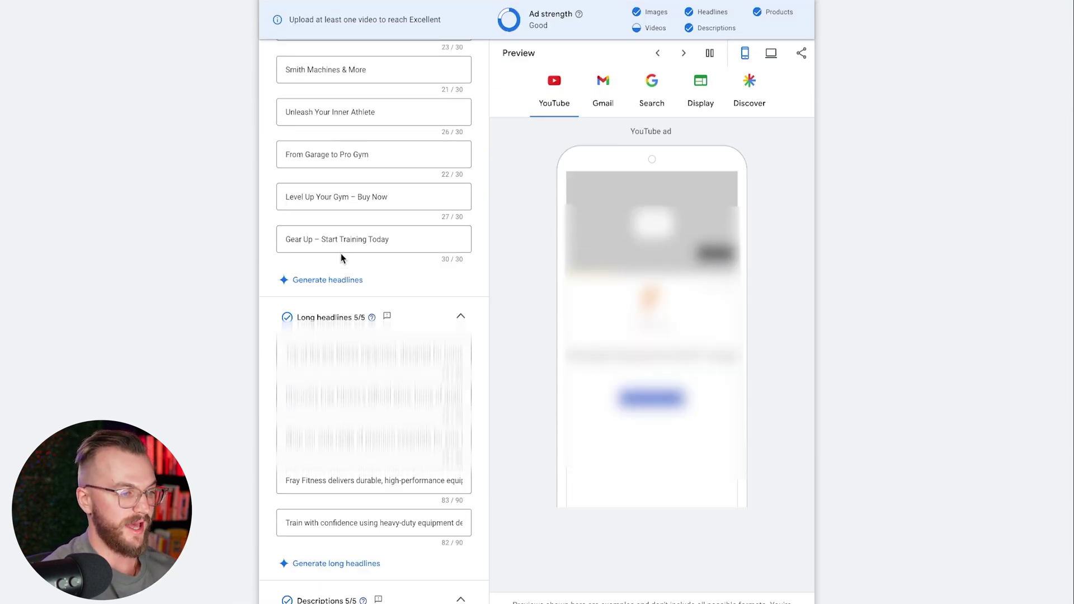
scroll(342, 251, down, 2)
scroll(364, 249, down, 6)
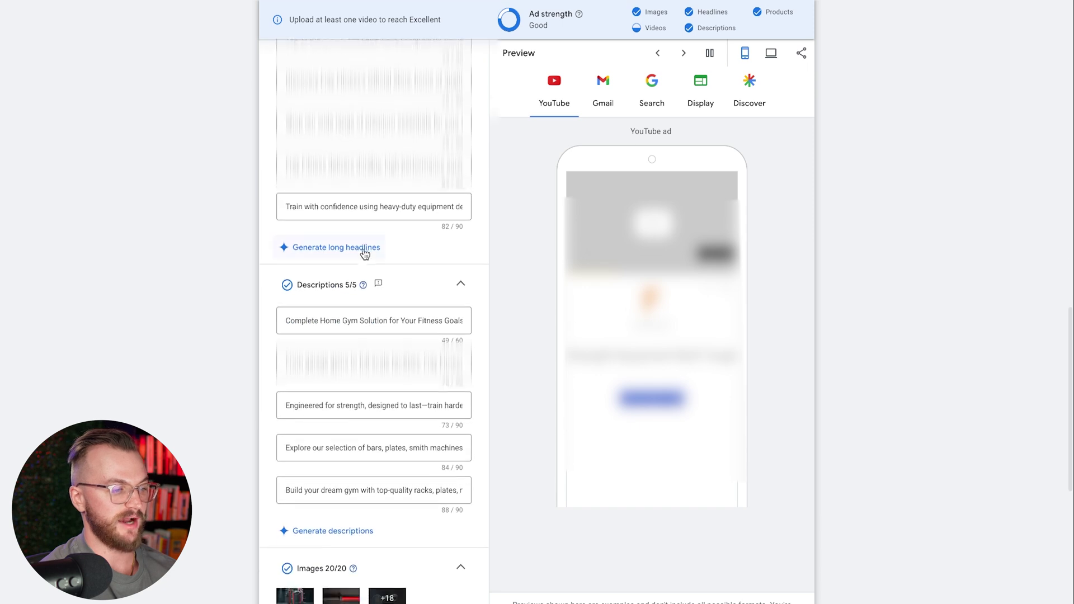
Review the image, suggested image and video sections of the Cold + IMA assets.
scroll(363, 269, down, 3)
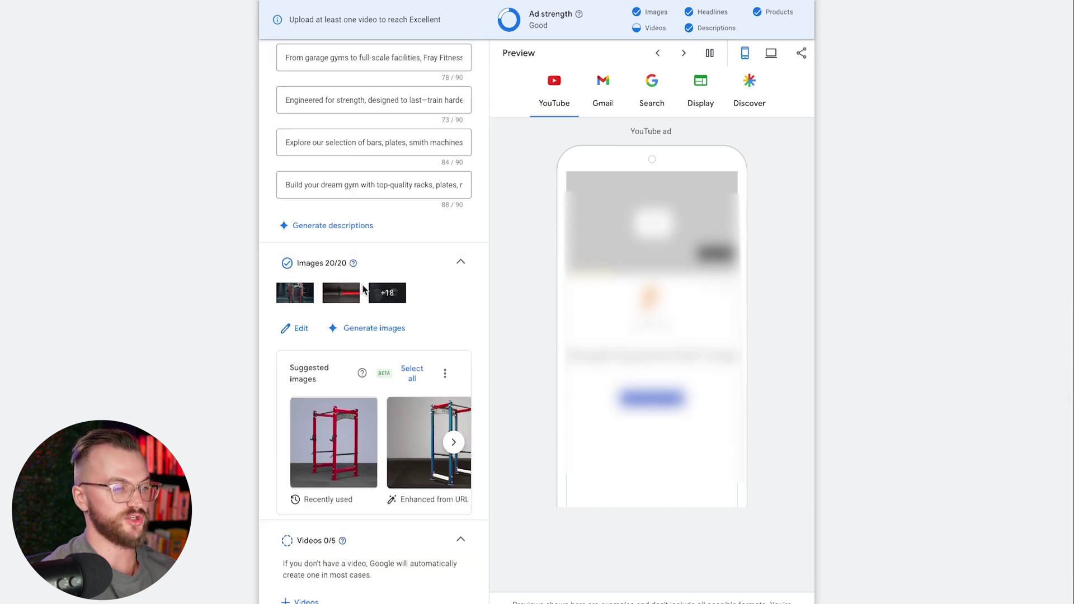
scroll(362, 284, down, 1)
scroll(362, 284, down, 1)
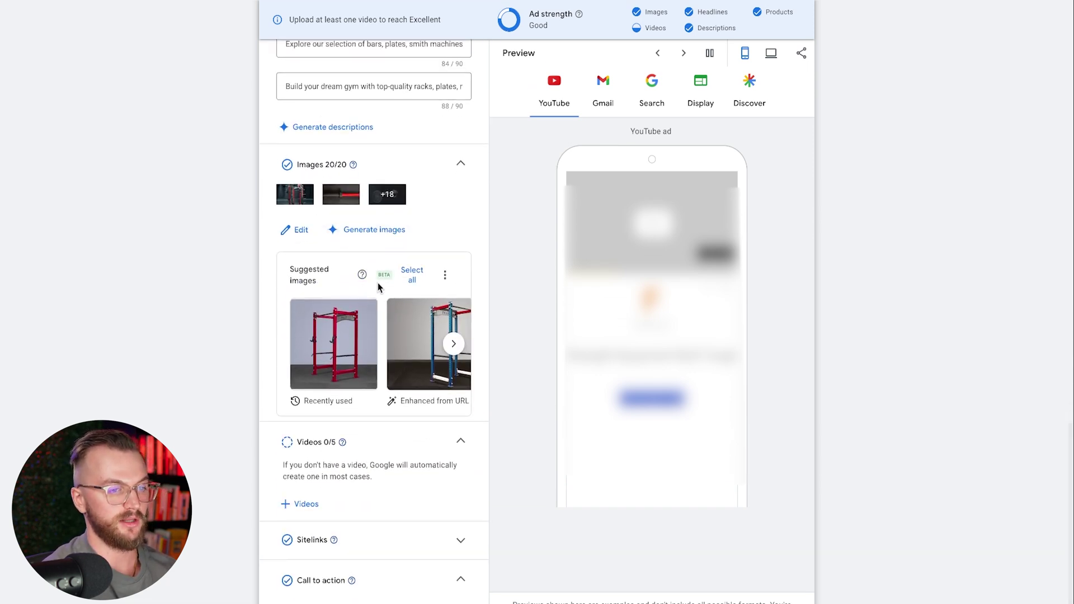
scroll(377, 283, down, 2)
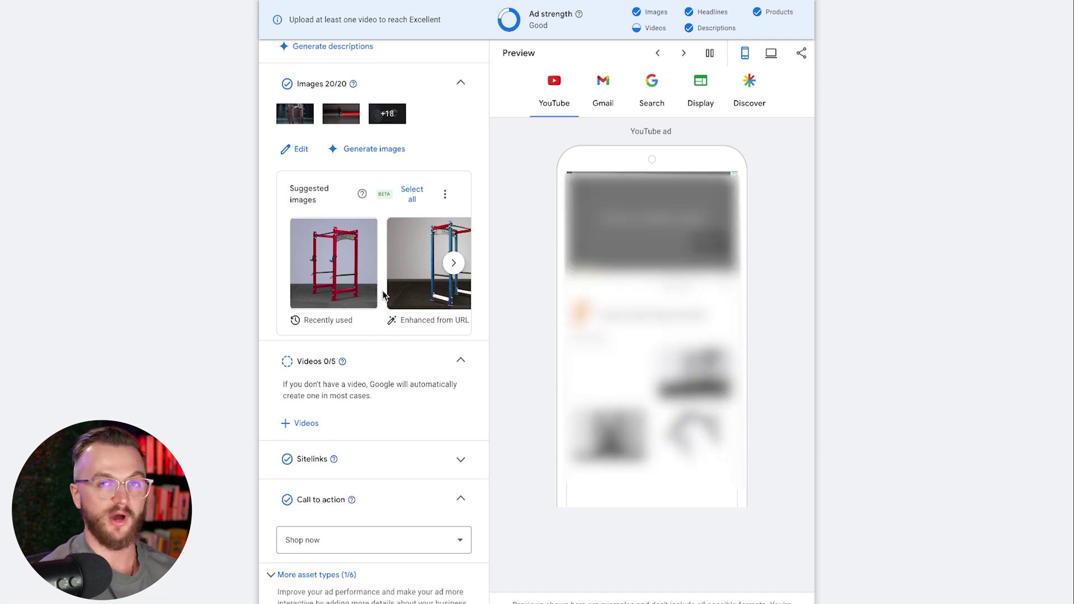
Expand the sitelinks of the Cold + IMA asset group and read through their titles and descriptions.
scroll(379, 302, down, 2)
click(462, 397)
scroll(462, 397, down, 10)
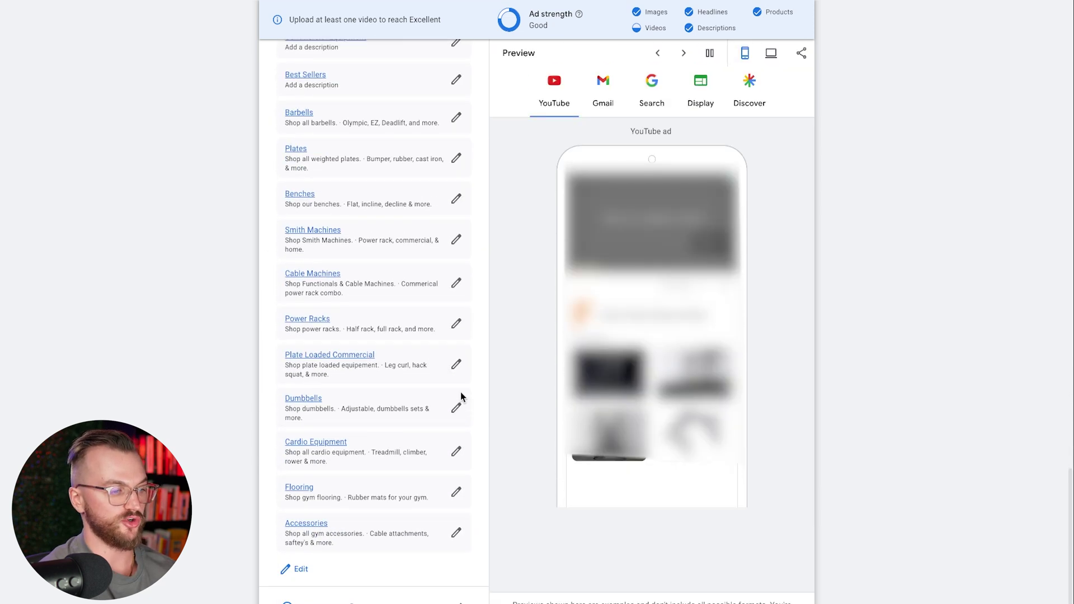
scroll(460, 397, down, 1)
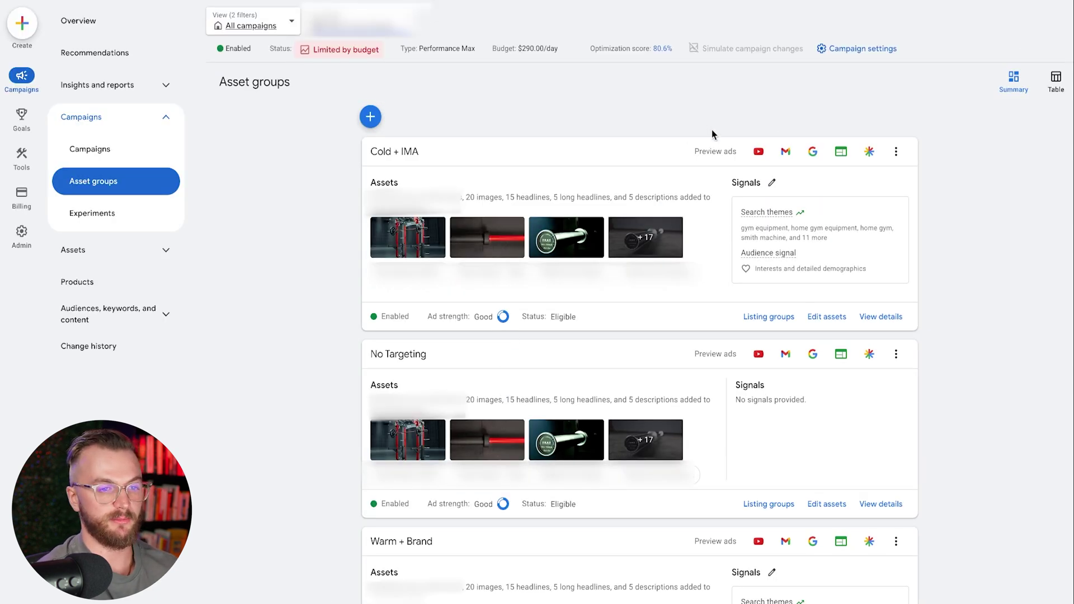
Open the signals of the Cold + IMA asset group and check its search themes, including the status of "dumbbells".
click(772, 185)
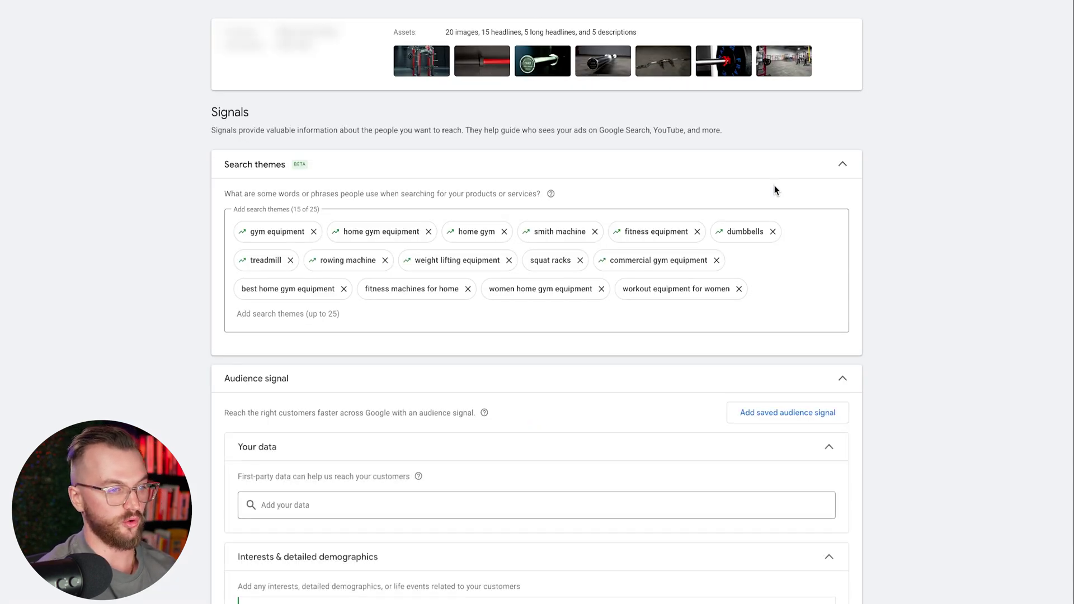
scroll(761, 196, down, 1)
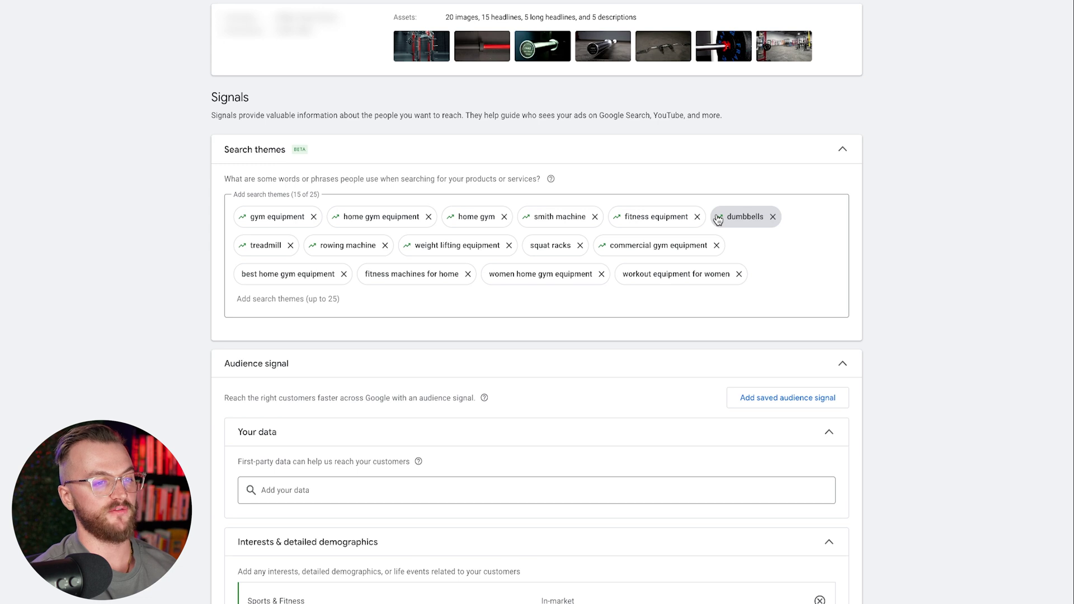
mouse_move(718, 219)
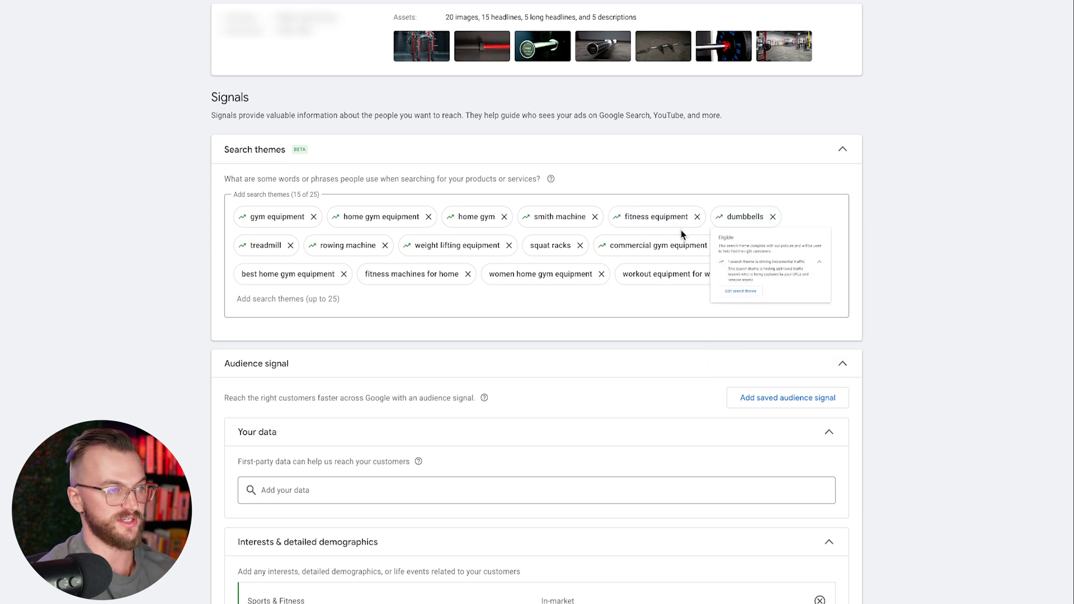
Examine the interests and detailed demographics in the Cold + IMA audience signal, including the details of the Health & Fitness Buffs segment.
scroll(673, 237, down, 5)
scroll(574, 262, down, 2)
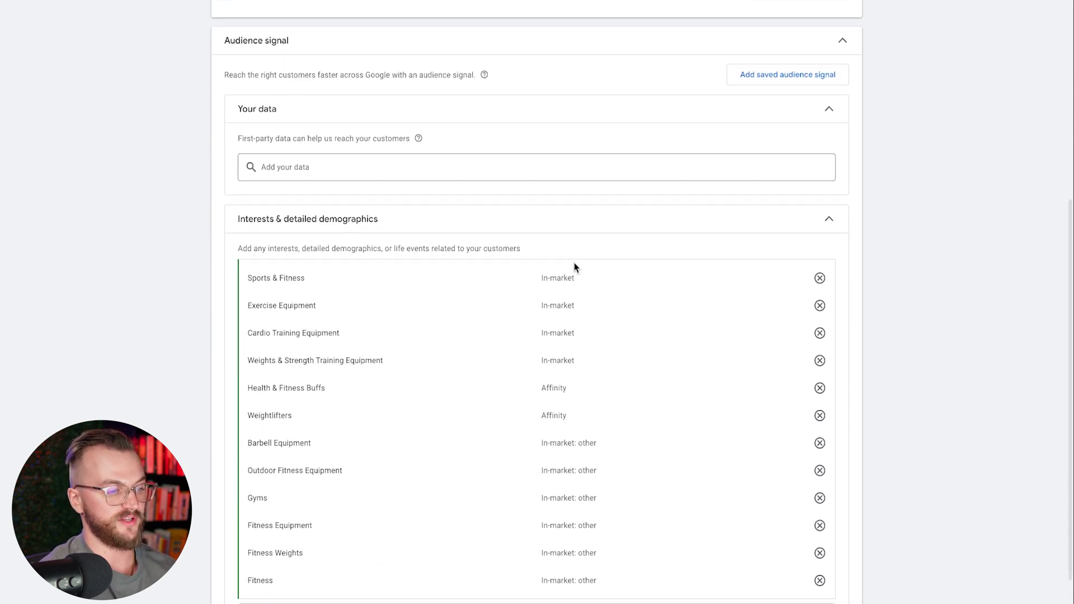
scroll(426, 362, down, 1)
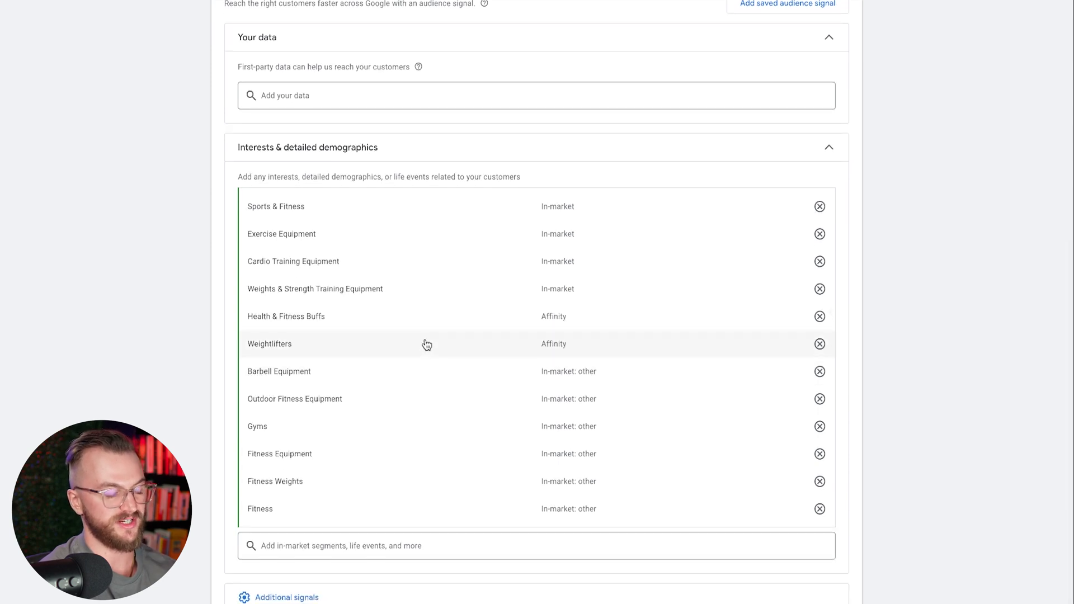
mouse_move(426, 344)
scroll(426, 344, down, 1)
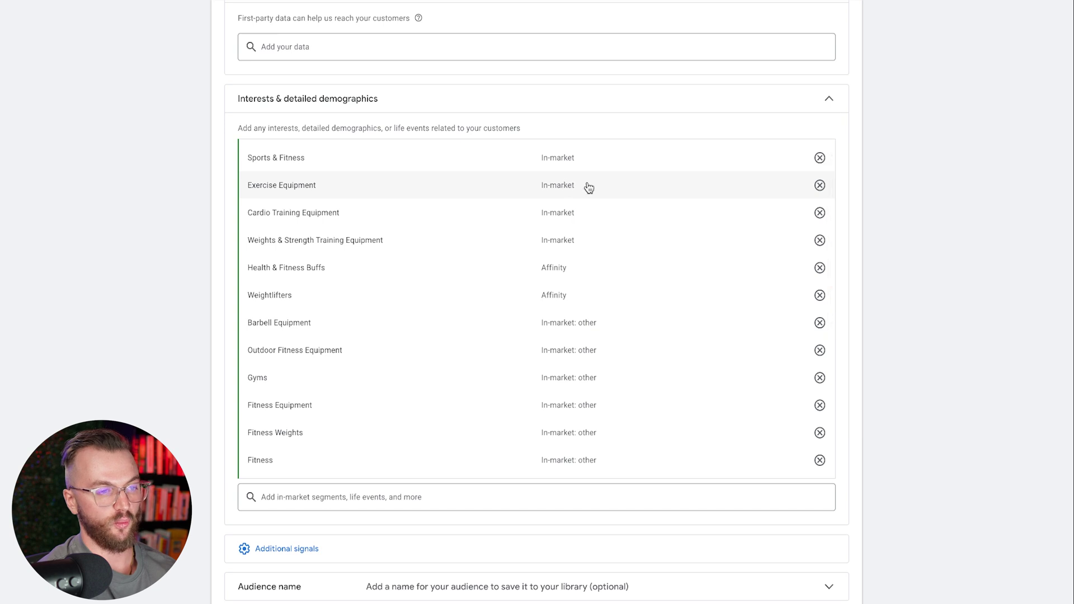
mouse_move(599, 275)
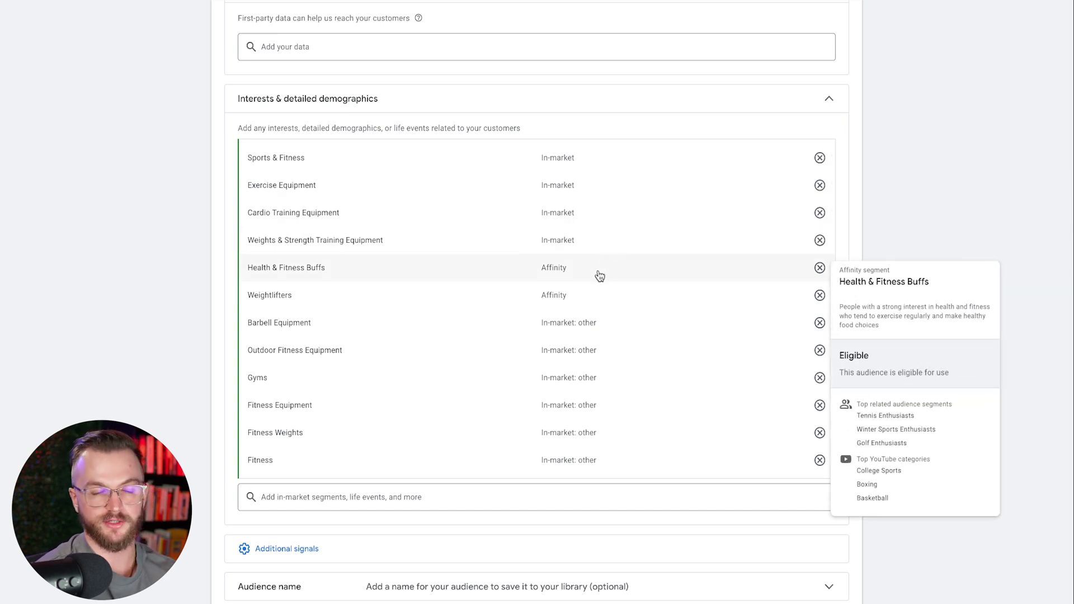
scroll(599, 277, down, 1)
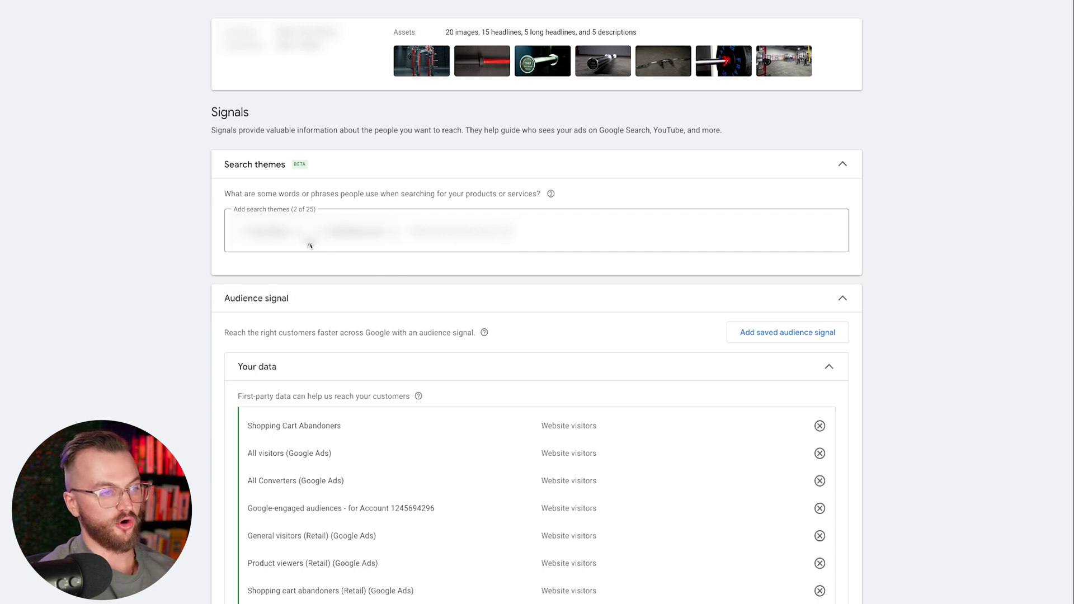
Check the Warm + Brand asset group's search theme status and the first-party data segments in its audience signal.
click(355, 231)
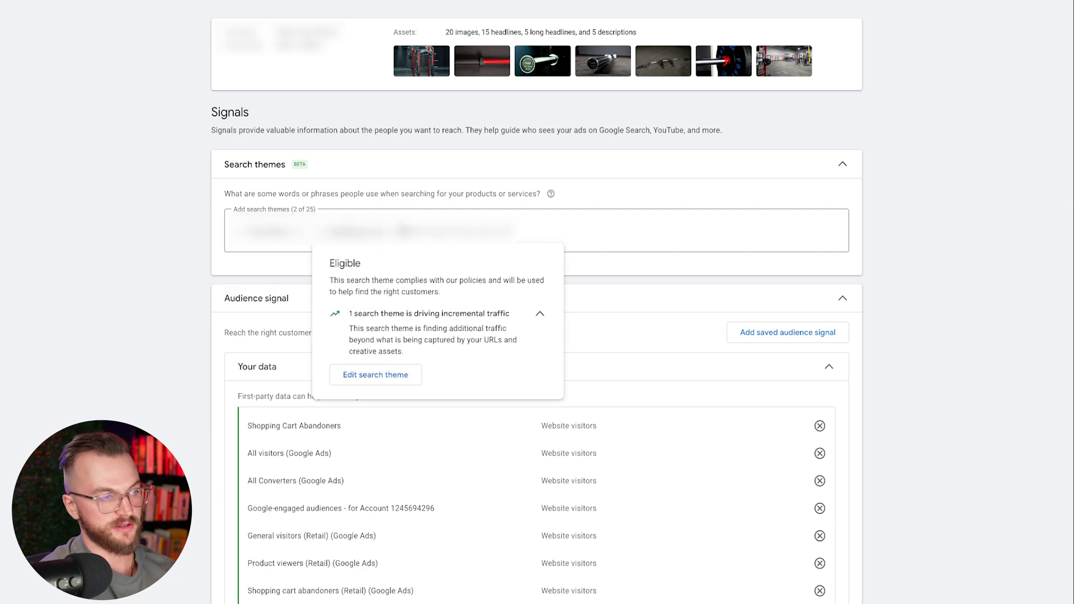
scroll(593, 329, down, 4)
scroll(877, 286, down, 1)
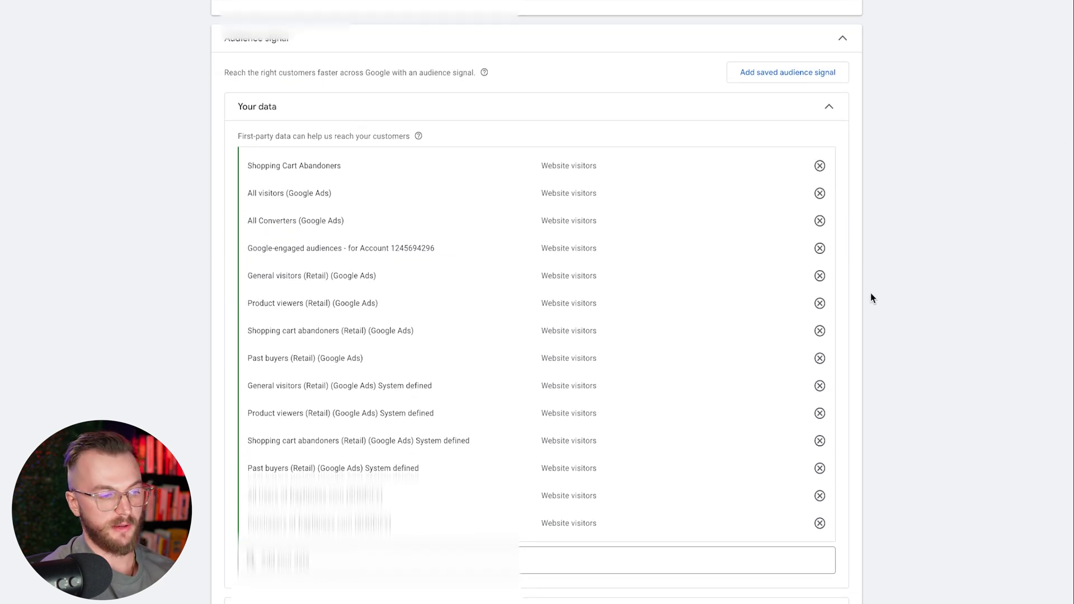
scroll(721, 336, down, 1)
scroll(722, 335, up, 4)
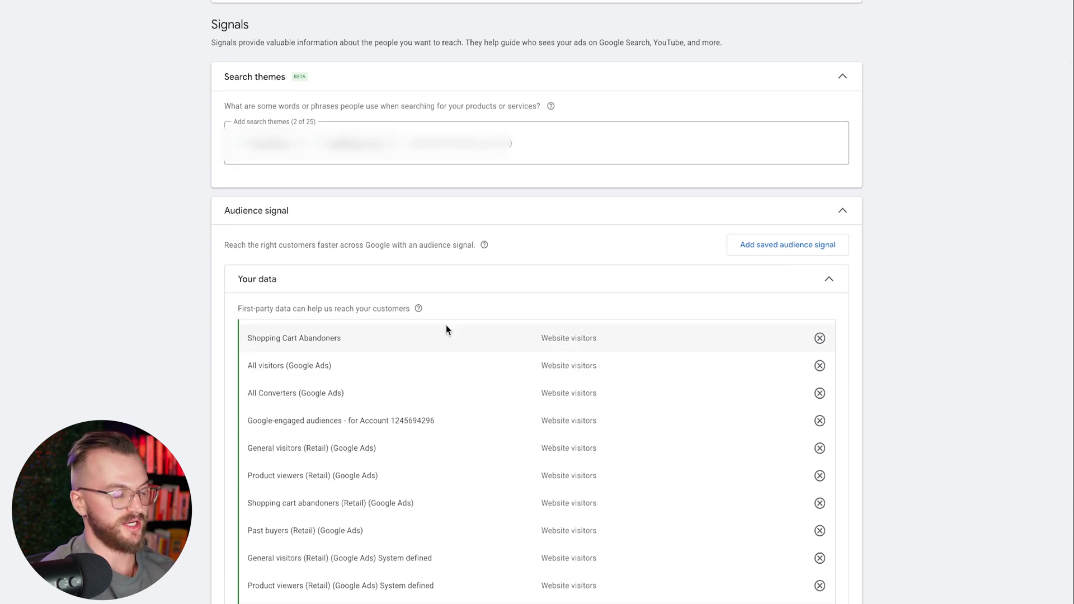
scroll(445, 335, down, 2)
scroll(446, 335, down, 2)
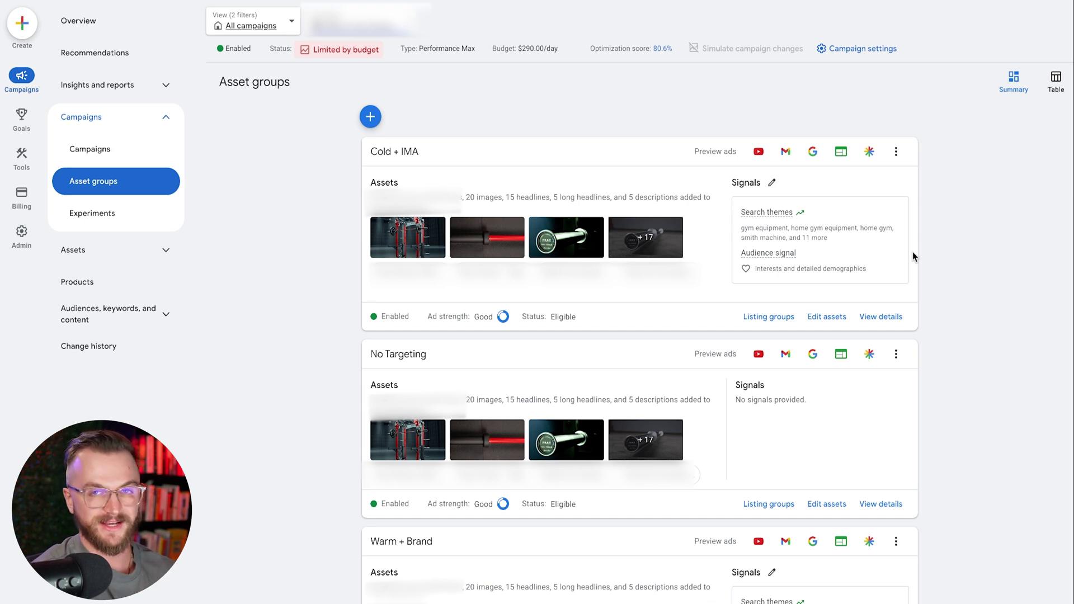
Open the details of the Cold + IMA asset group and examine the performance ratings of its assets.
click(876, 323)
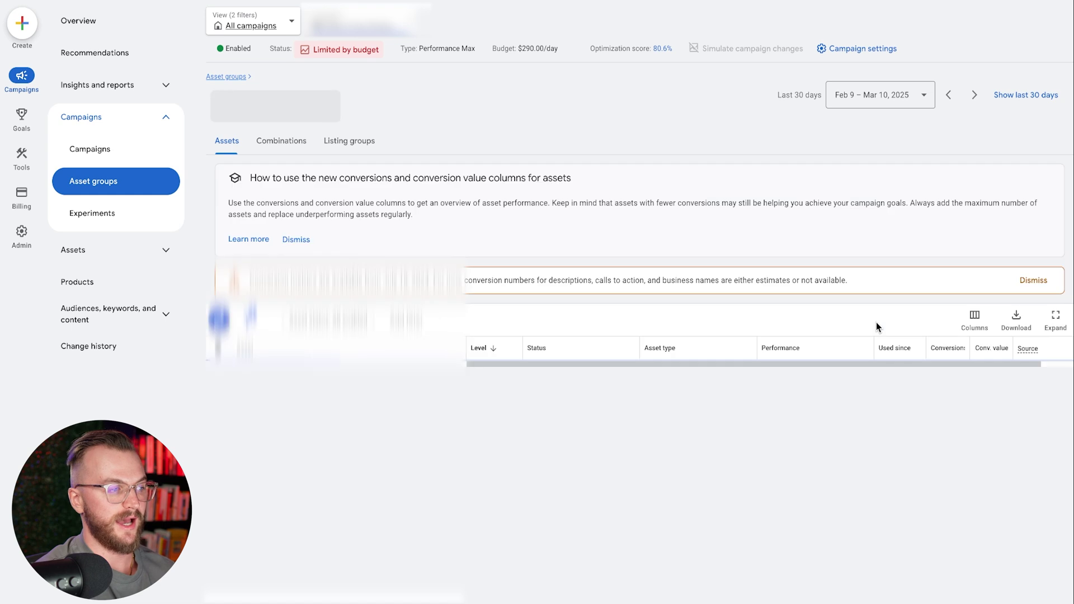
scroll(713, 244, down, 1)
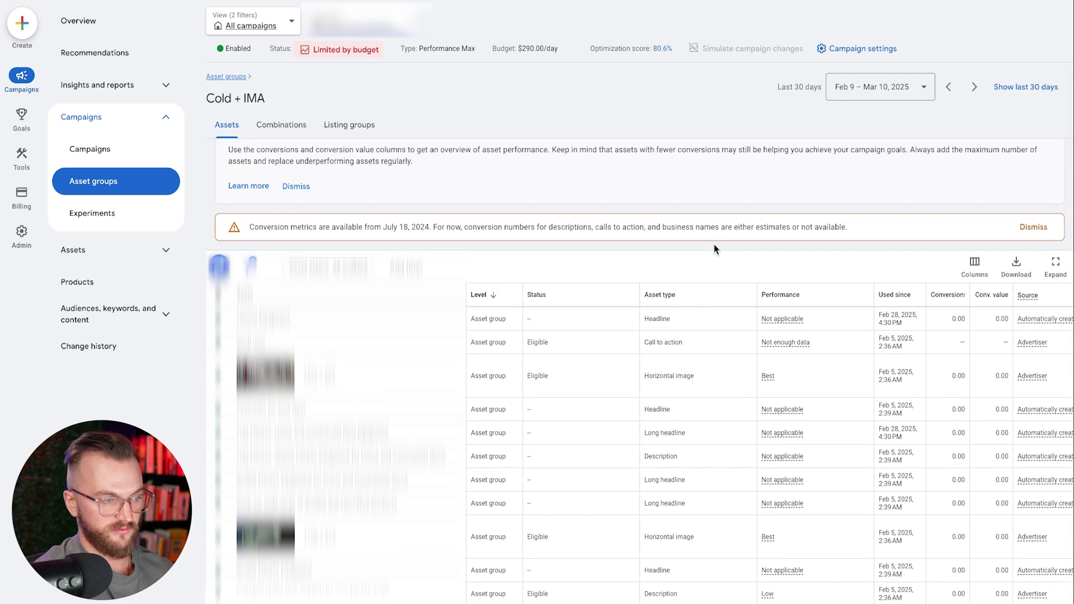
scroll(714, 245, down, 1)
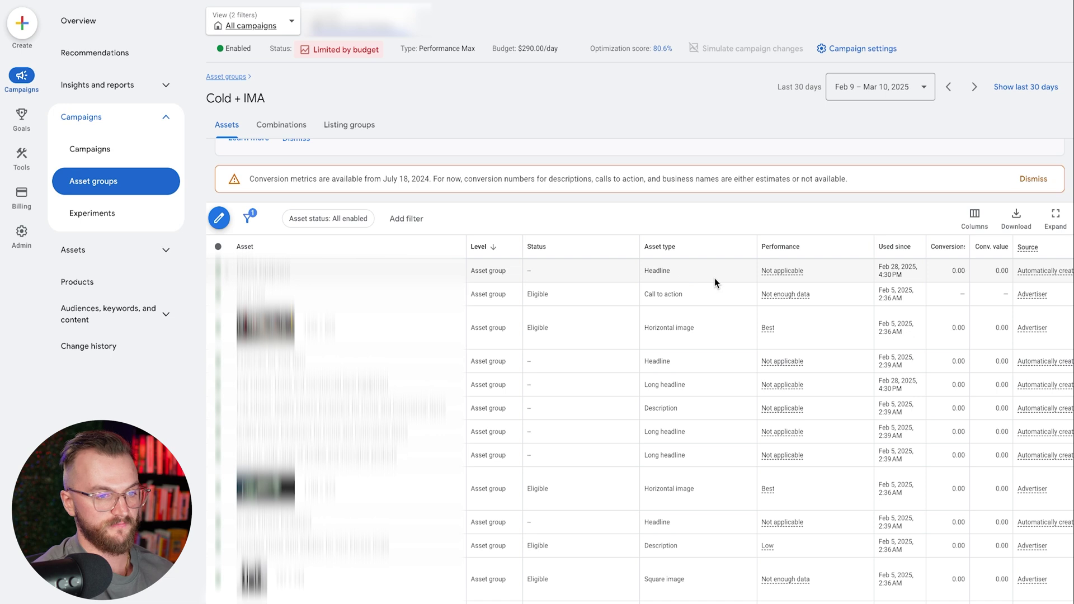
mouse_move(774, 279)
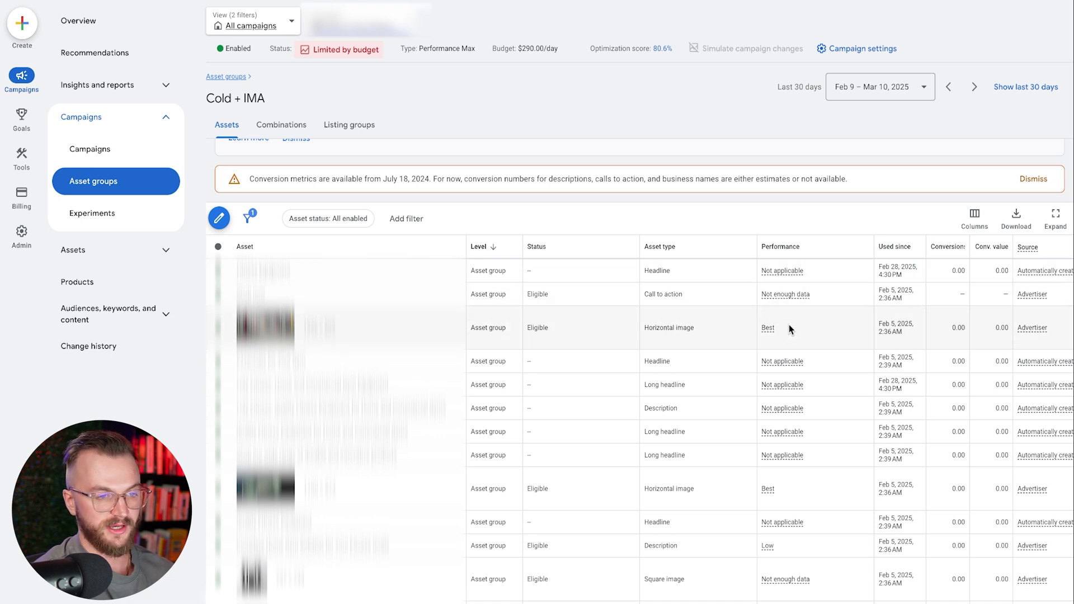
Set the Cold + IMA asset report's date range to Jan 1 – Mar 10, 2025.
click(873, 85)
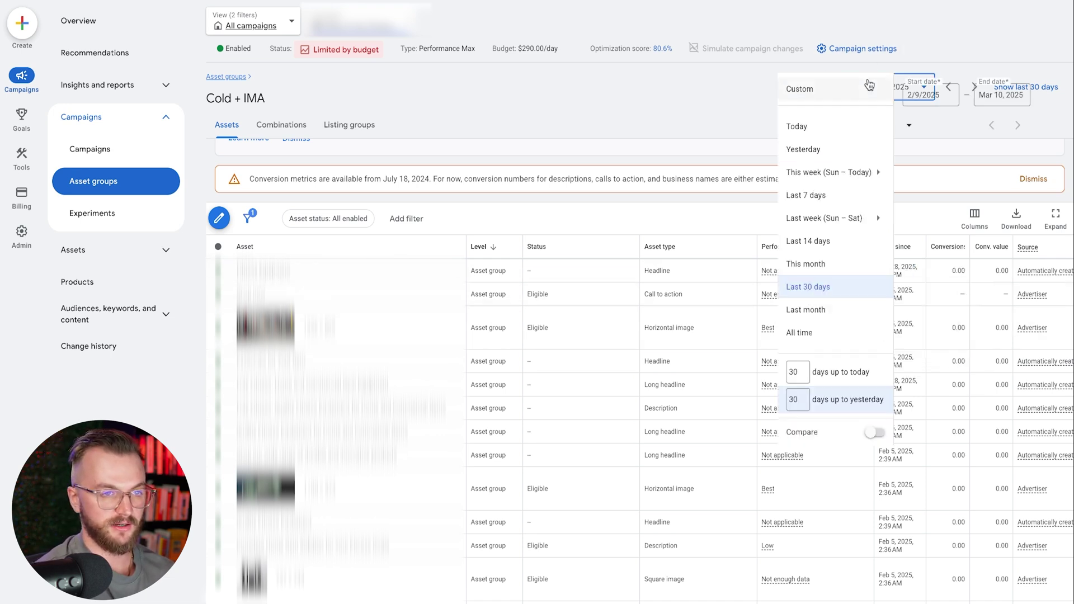
scroll(923, 268, up, 2)
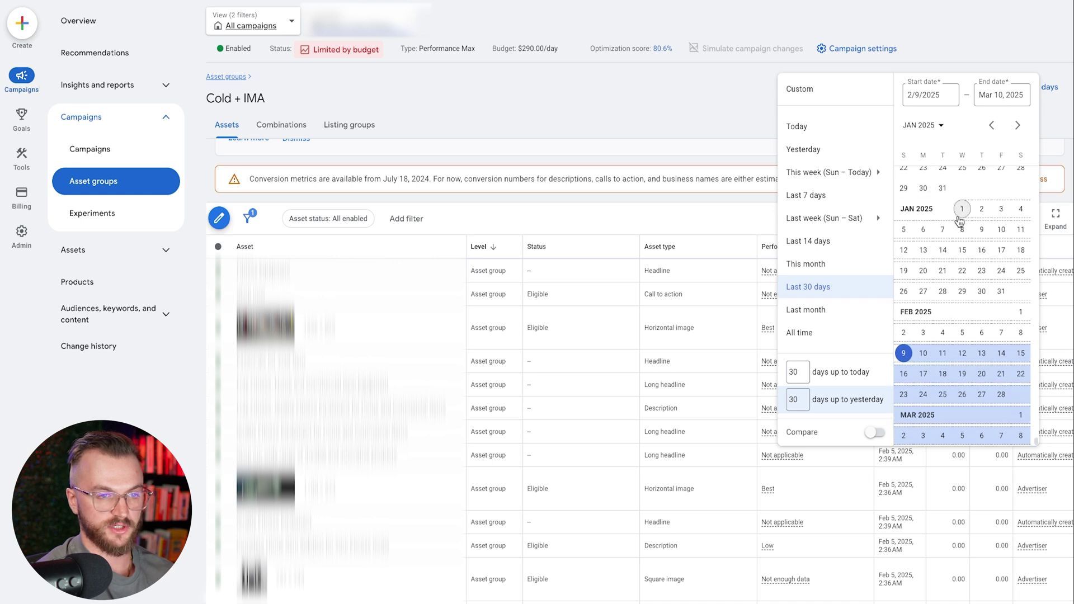
click(962, 209)
click(1015, 460)
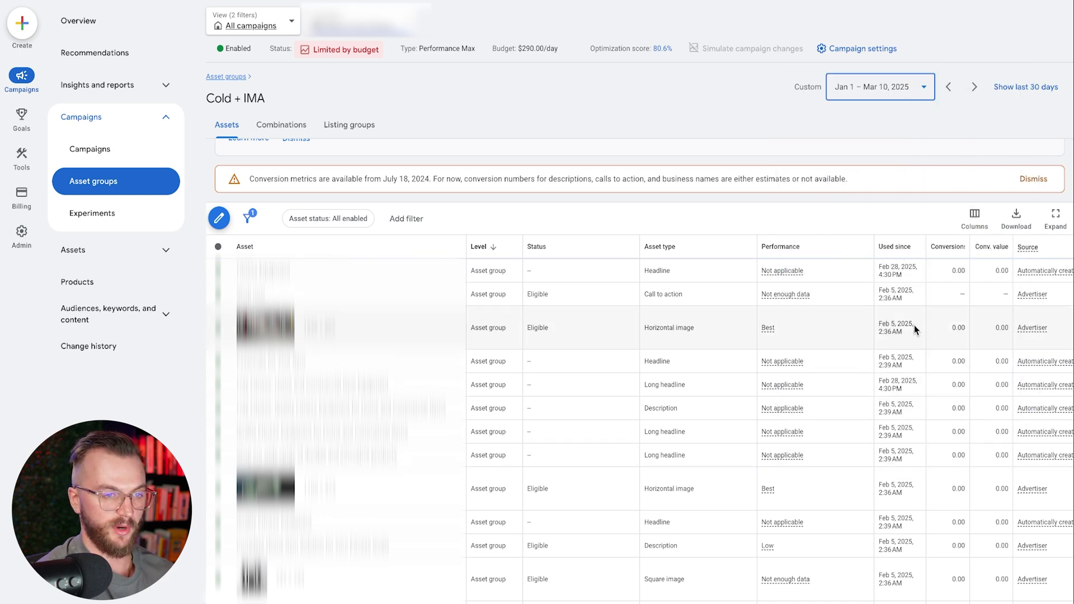
Examine the performance ratings and conversions of the first images, headlines and descriptions in the Cold + IMA asset report.
scroll(814, 287, down, 1)
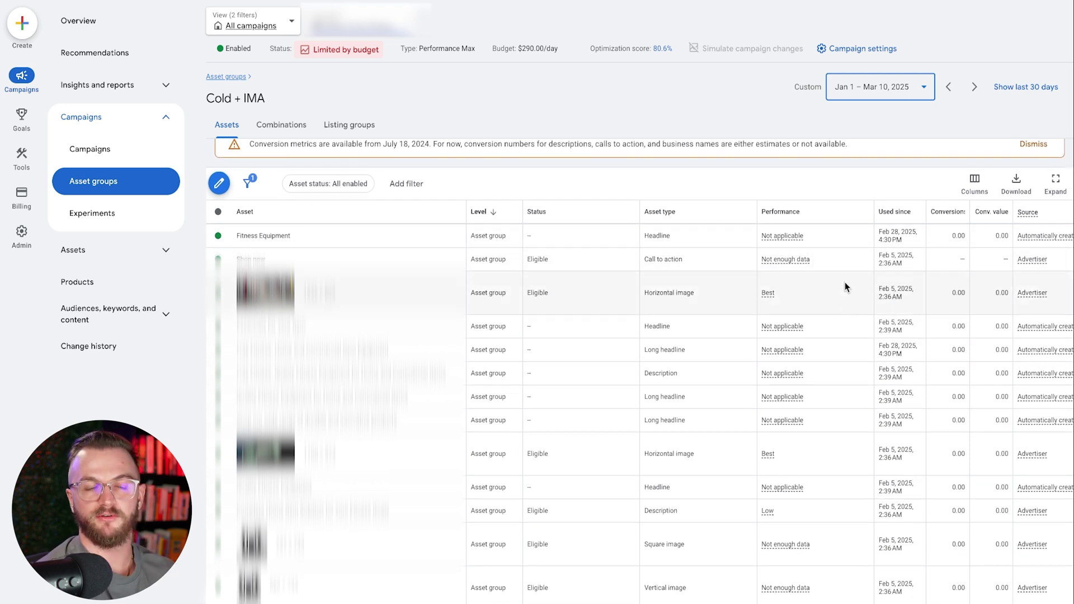
scroll(844, 302, down, 1)
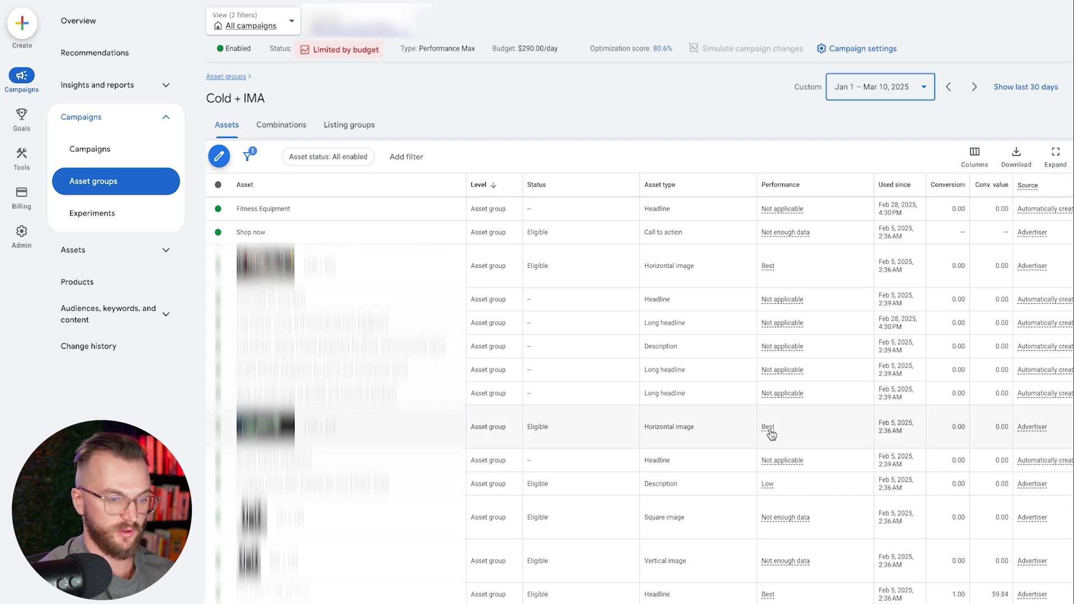
scroll(772, 434, down, 1)
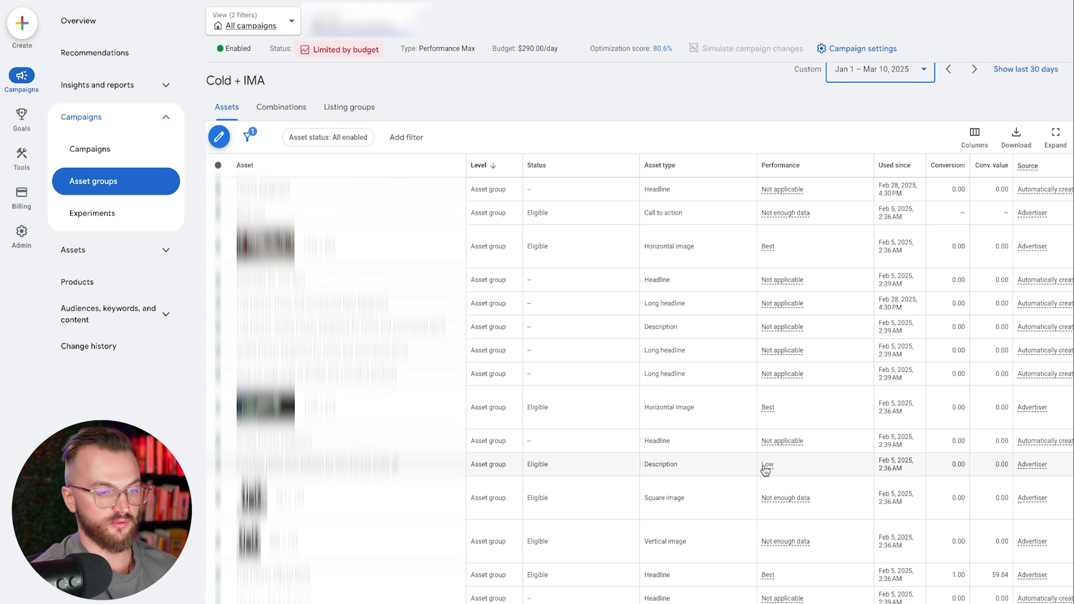
scroll(783, 436, down, 1)
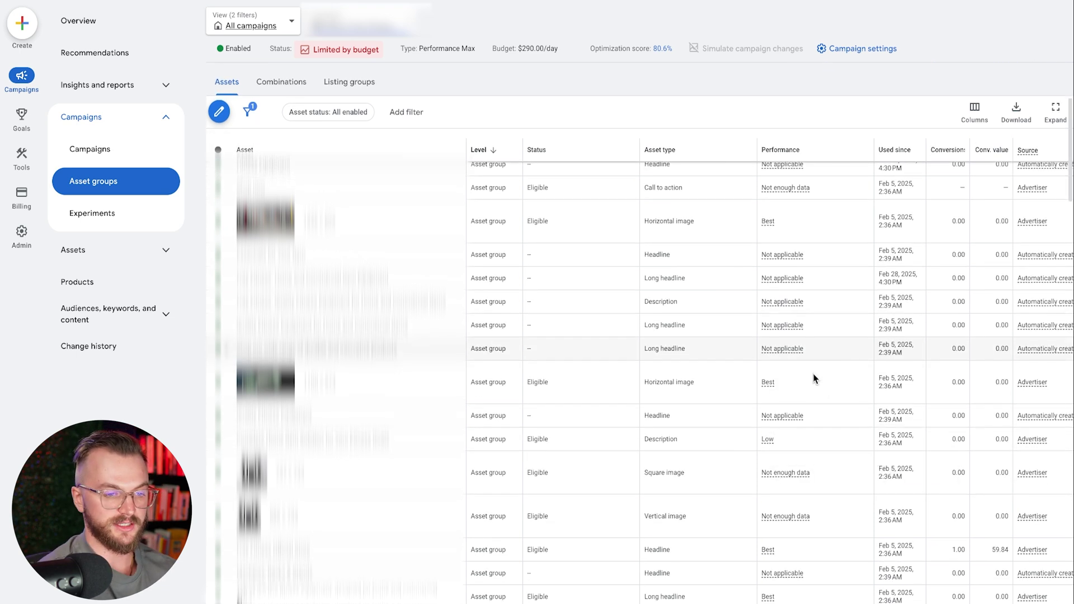
scroll(790, 439, down, 1)
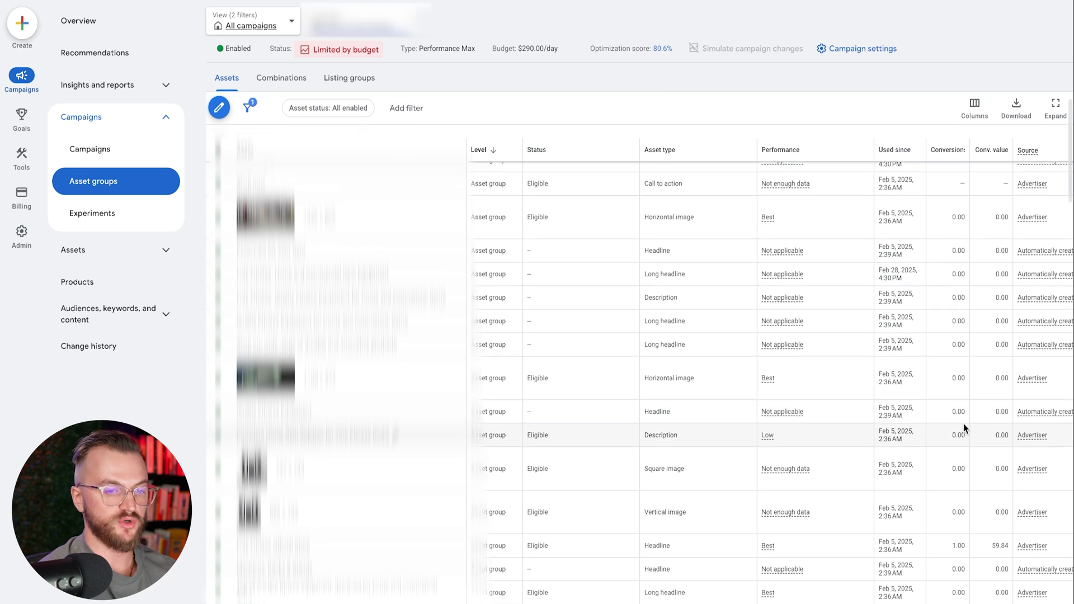
scroll(884, 428, down, 3)
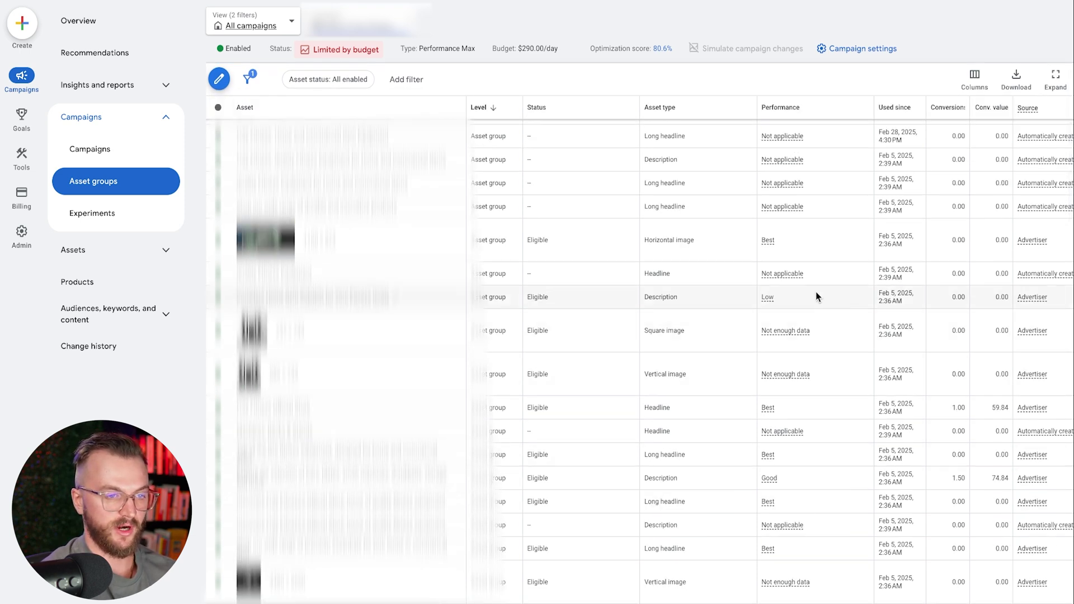
mouse_move(768, 298)
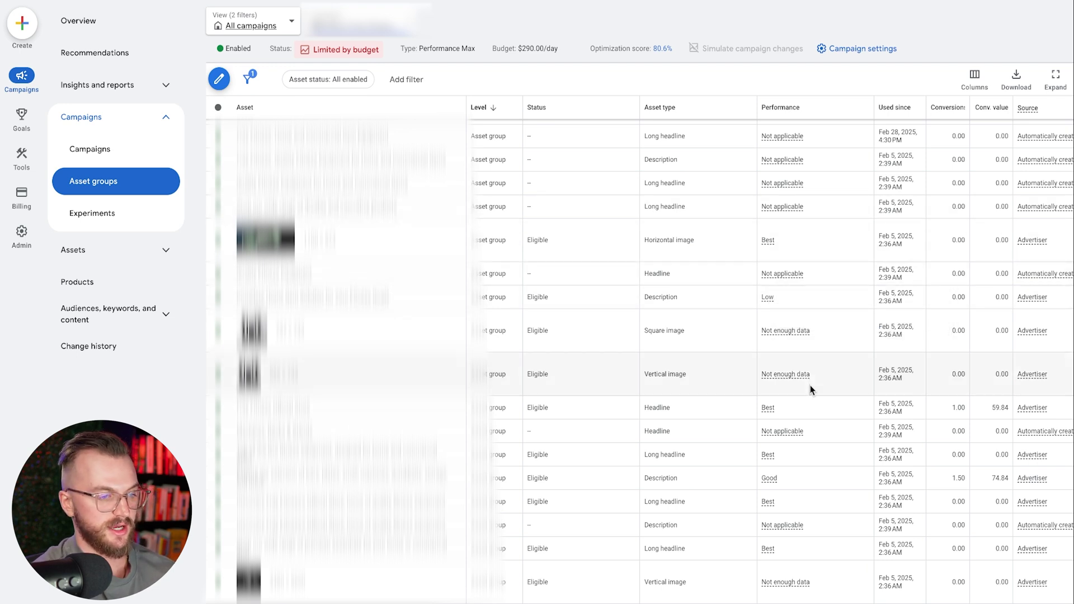
mouse_move(773, 411)
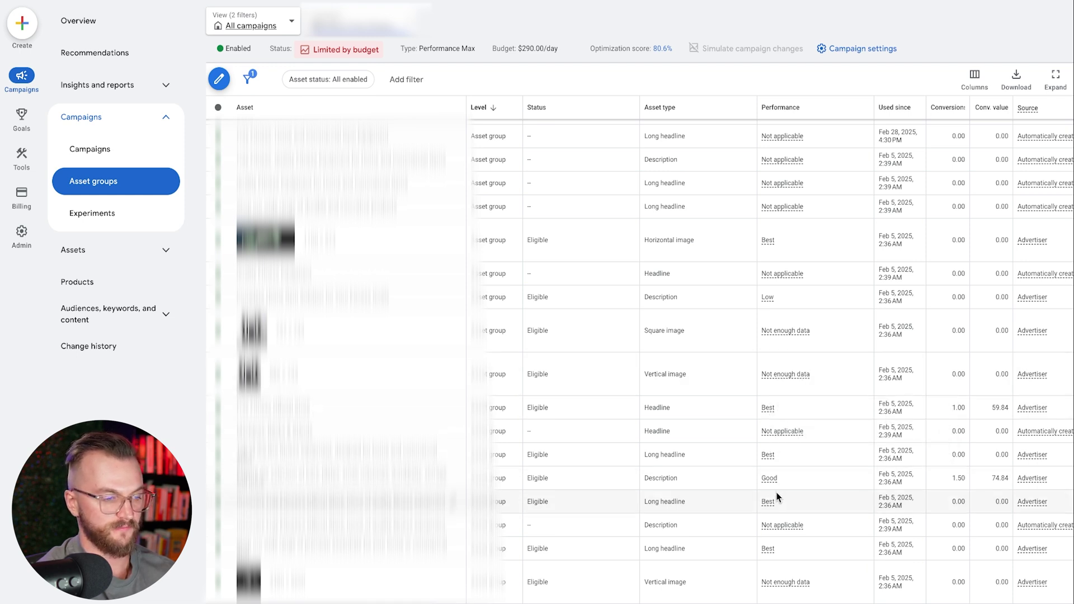
mouse_move(811, 335)
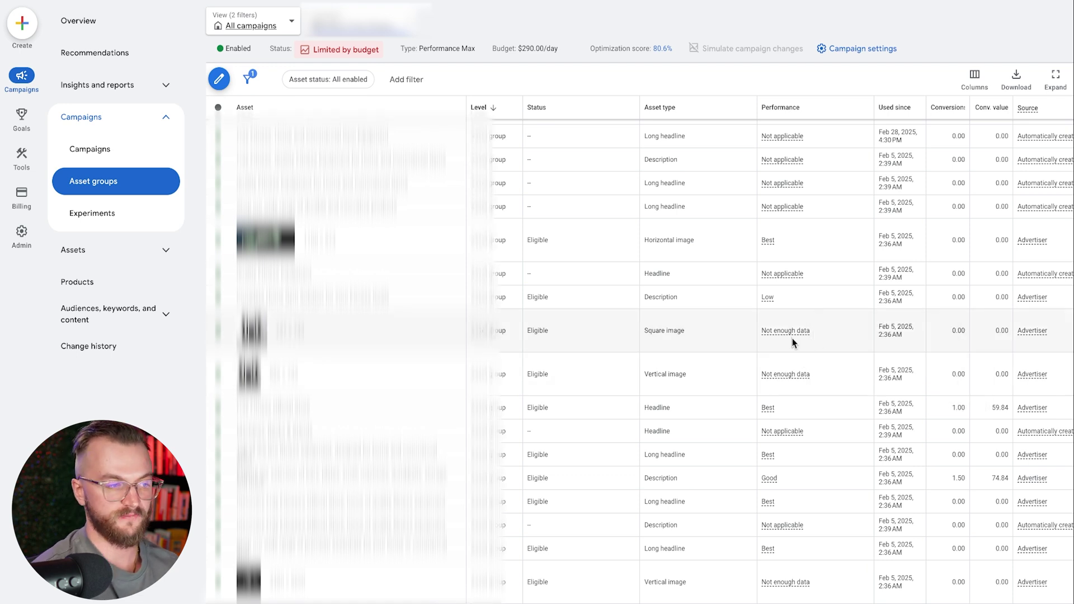
Check the performance ratings of the remaining image, headline, long headline and description assets in Cold + IMA.
scroll(792, 344, down, 5)
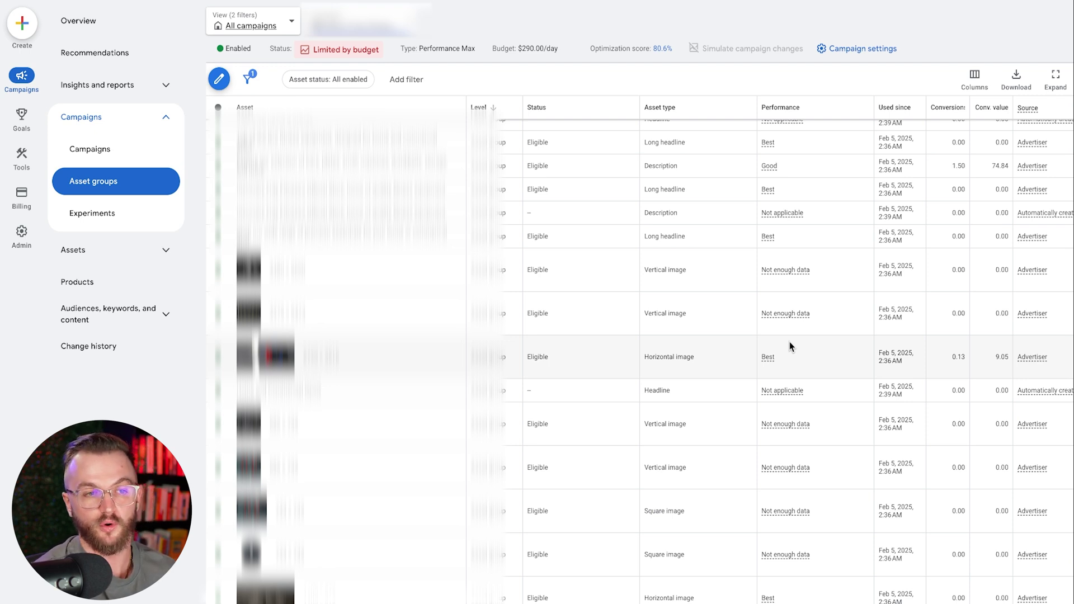
scroll(790, 342, down, 6)
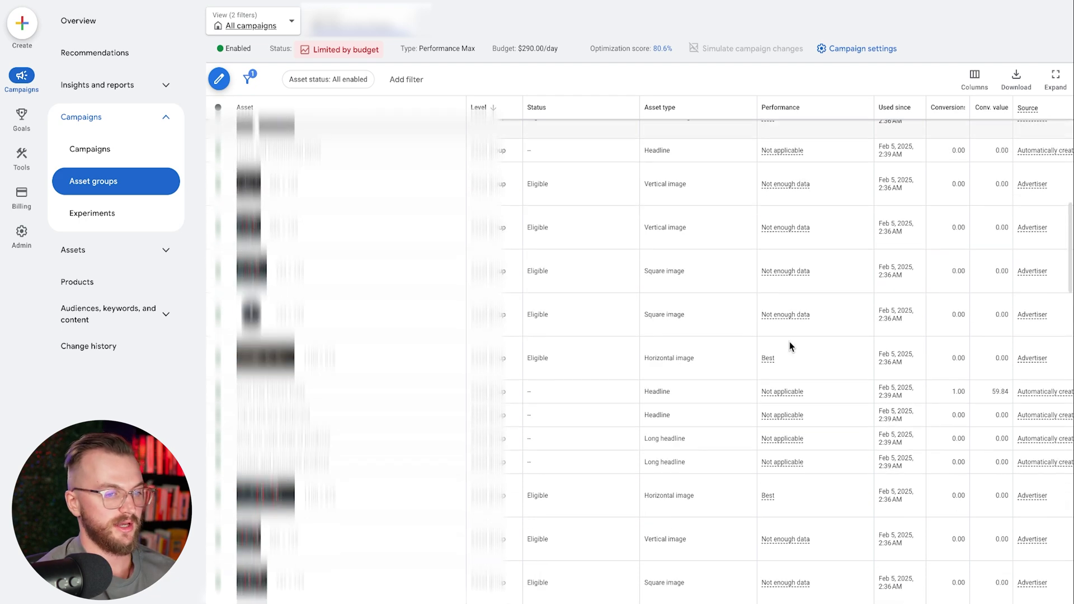
scroll(790, 351, down, 6)
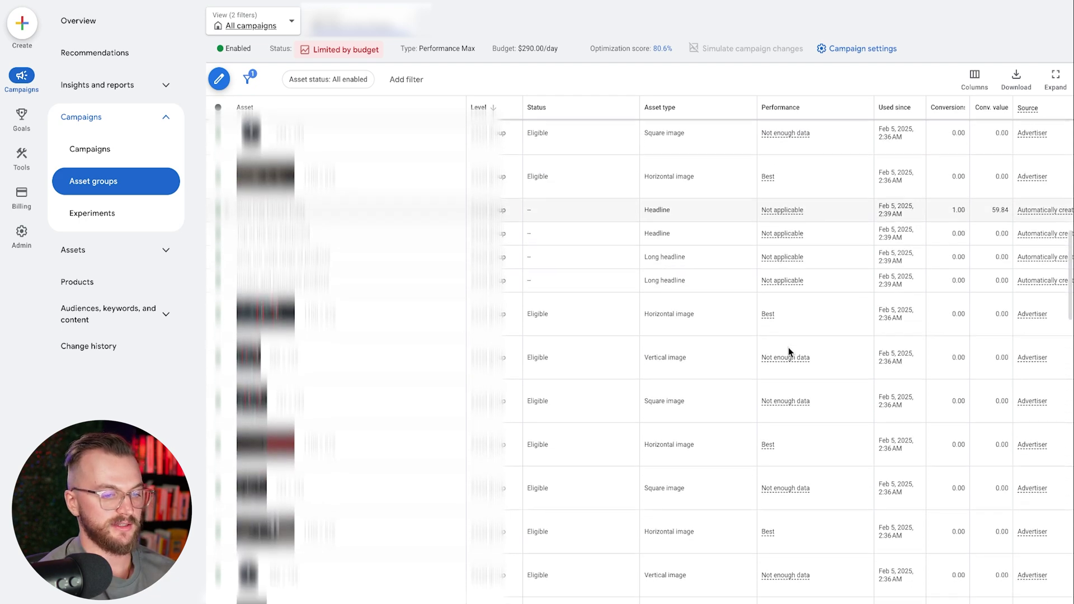
scroll(788, 352, down, 2)
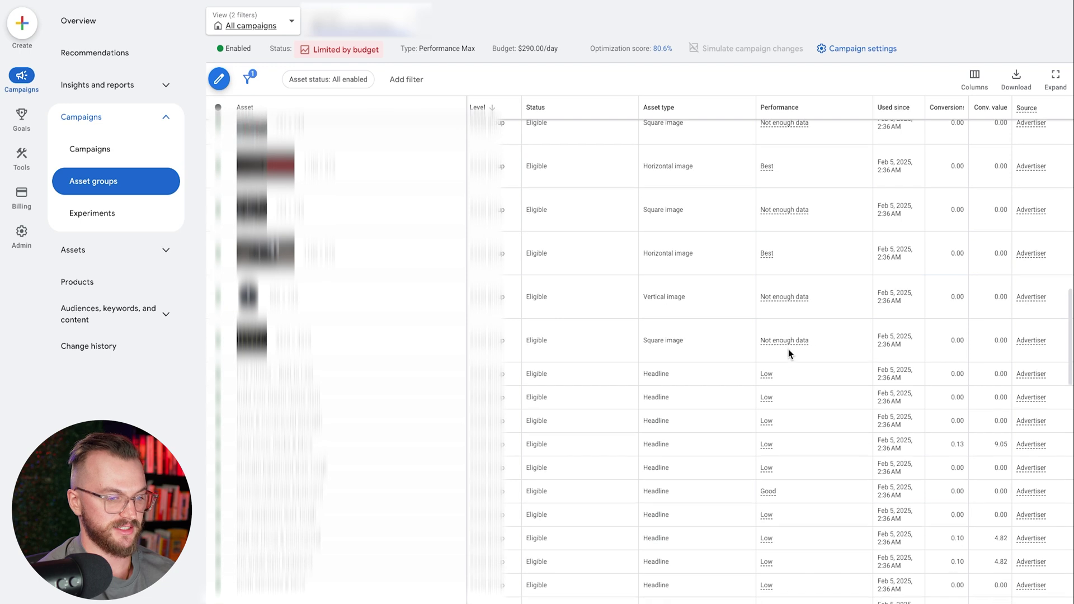
scroll(779, 407, down, 1)
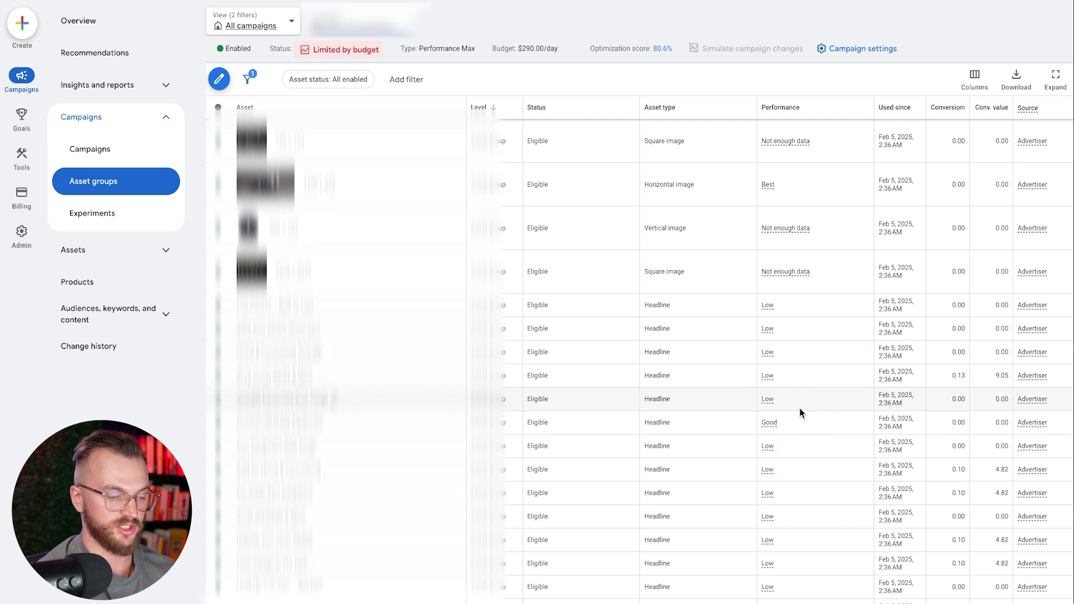
scroll(806, 408, down, 2)
scroll(807, 407, down, 1)
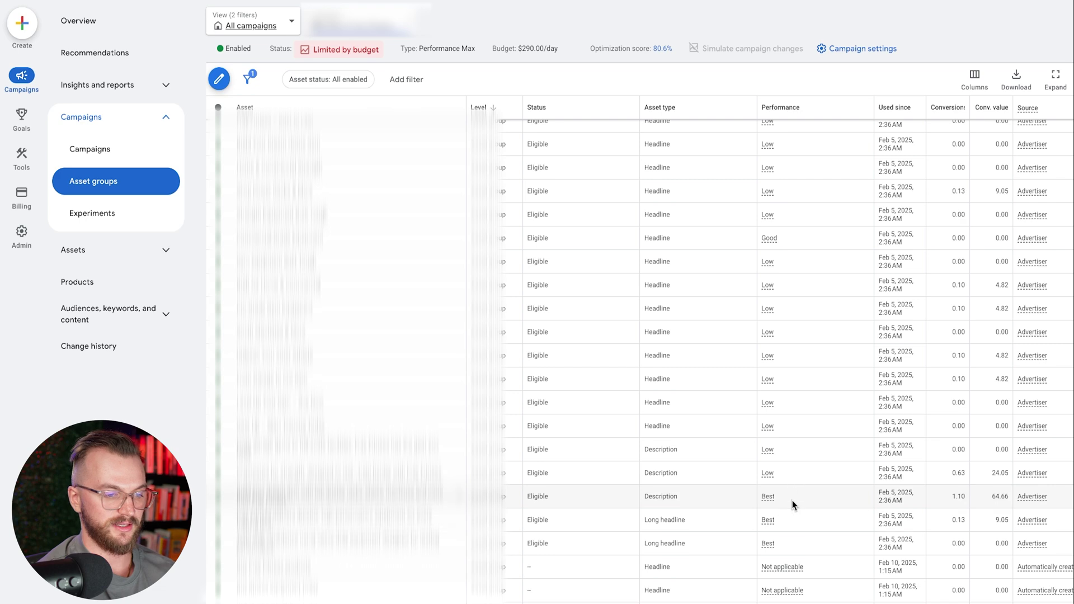
Open the Cold + IMA asset combinations and look through the top combinations for the last 90 days.
scroll(792, 512, down, 2)
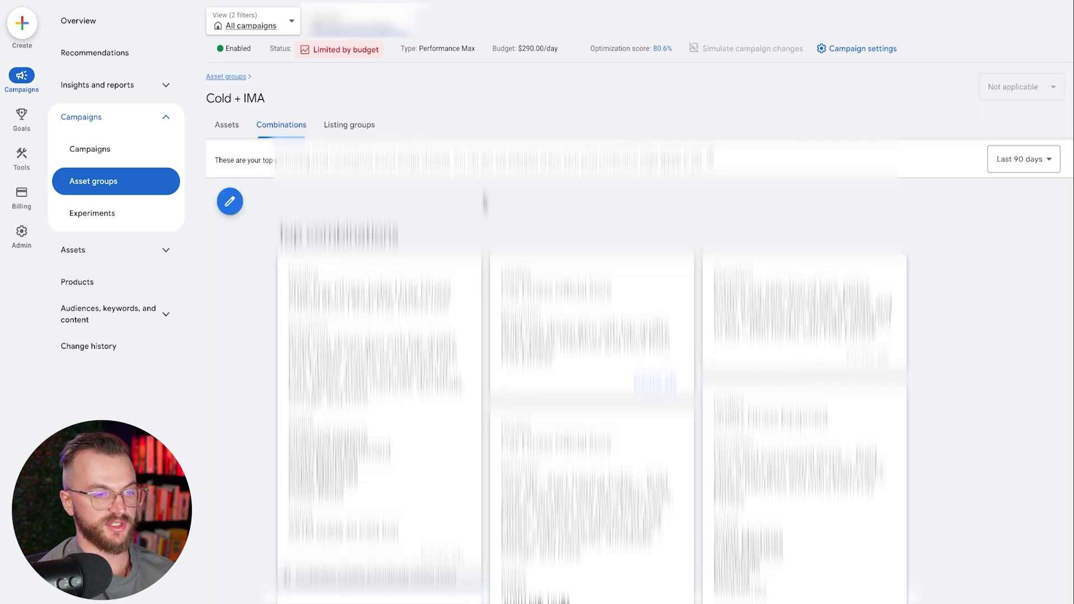
scroll(592, 369, down, 5)
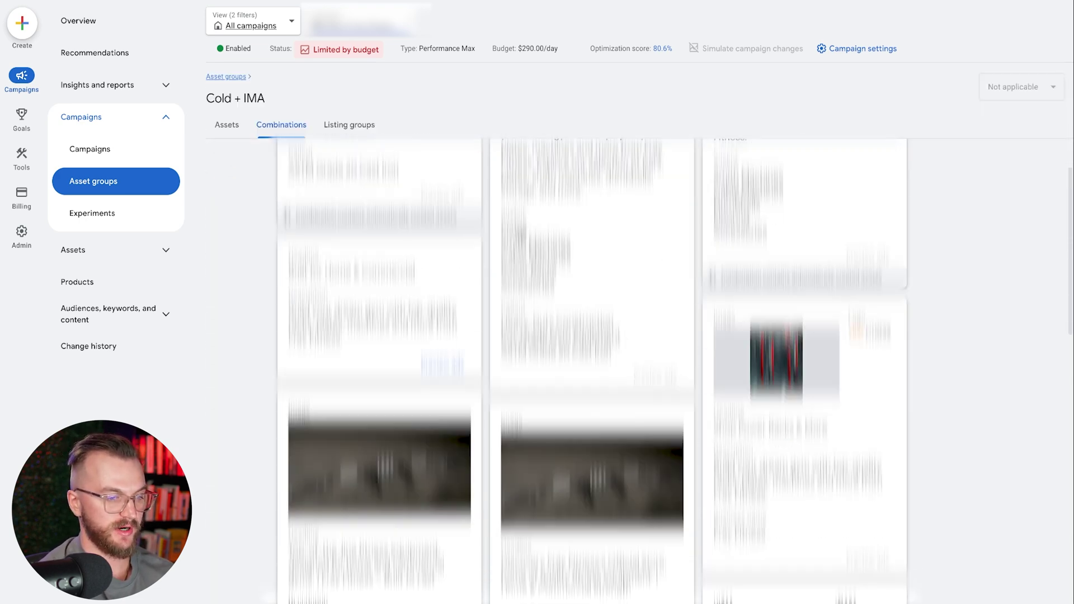
scroll(592, 369, down, 5)
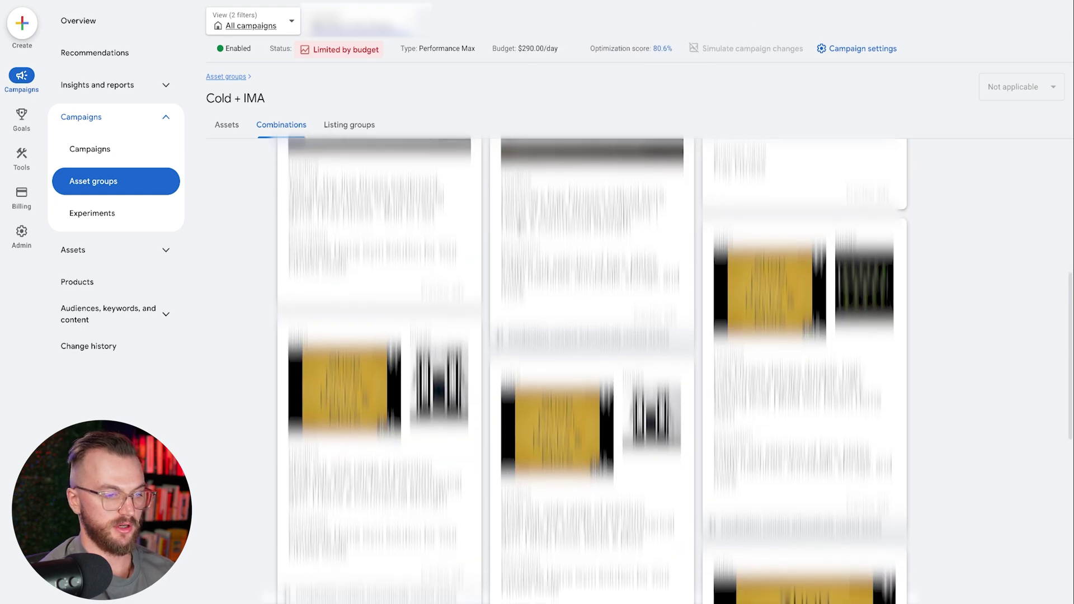
scroll(592, 370, up, 10)
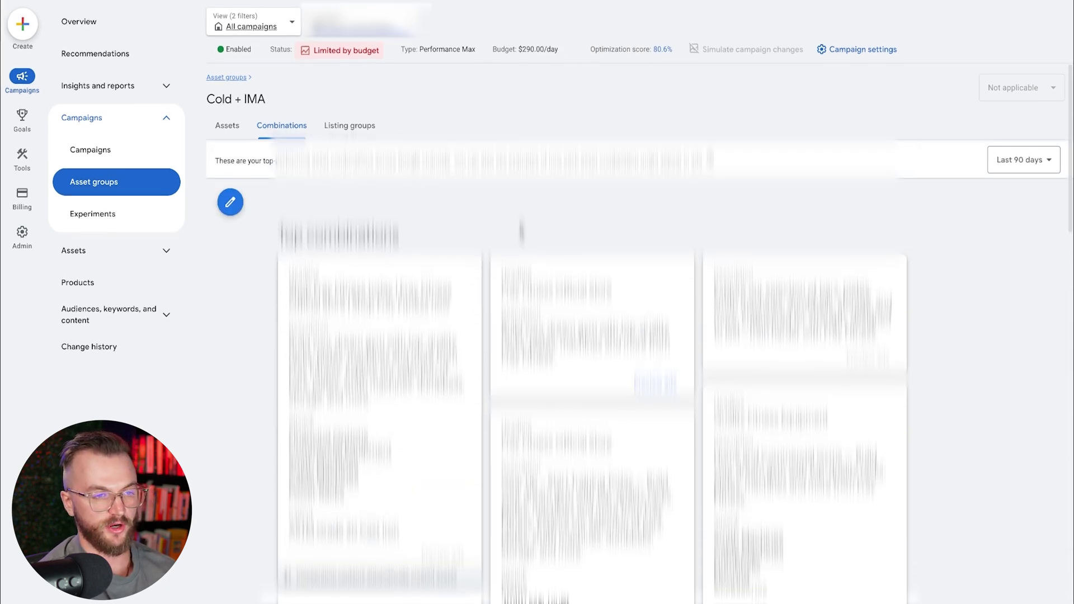
Check the listing groups of the Cold + IMA asset group and return to the asset groups overview.
click(349, 124)
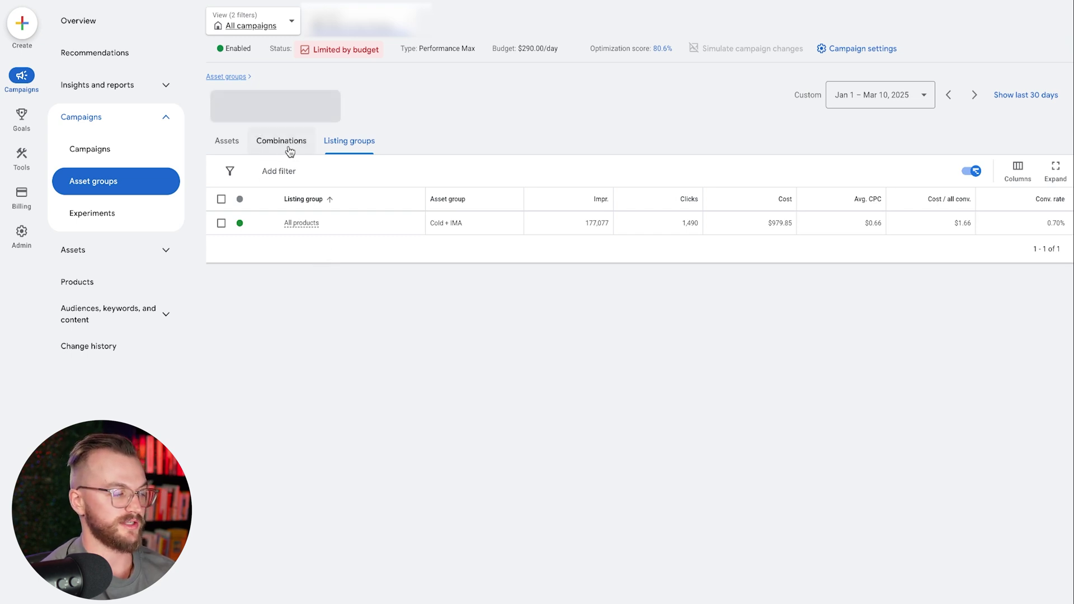
click(236, 77)
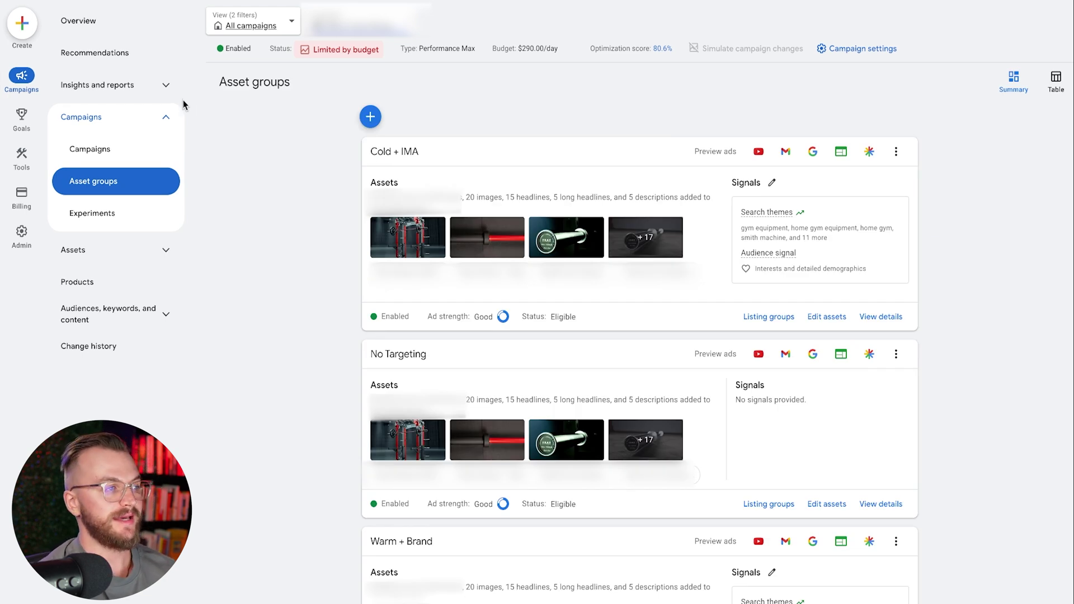
Open the campaign's insights and examine its overall performance, switching the comparison period to the last 28 days.
click(167, 85)
click(119, 115)
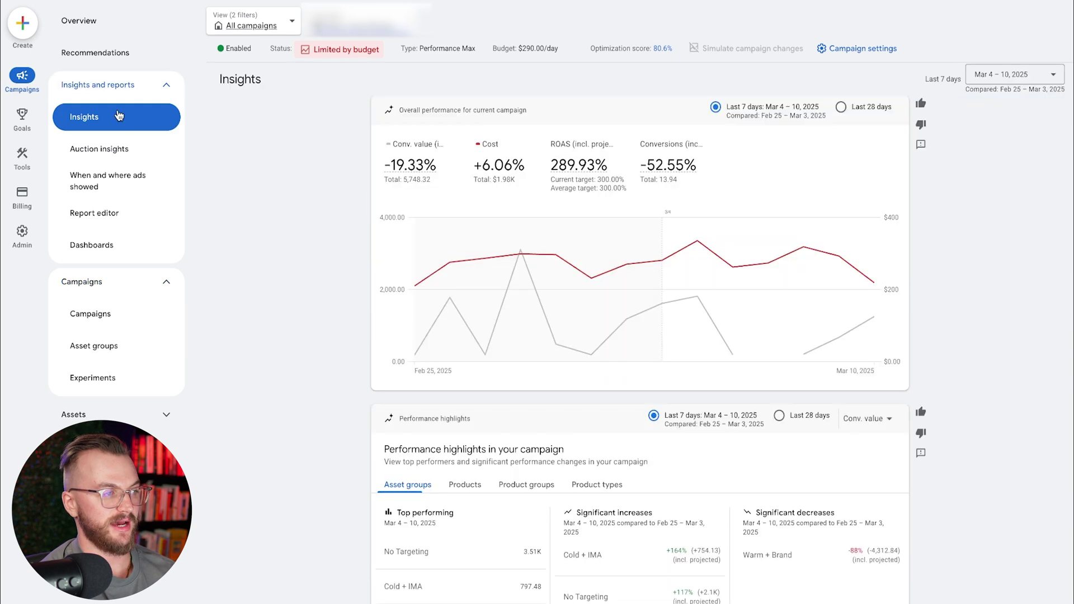
mouse_move(403, 147)
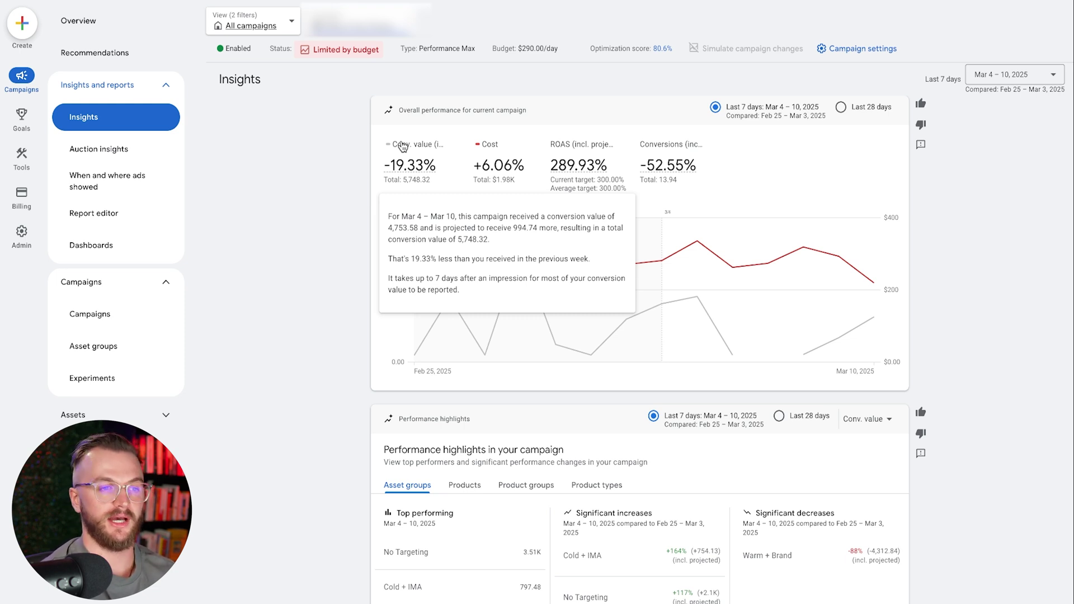
click(853, 109)
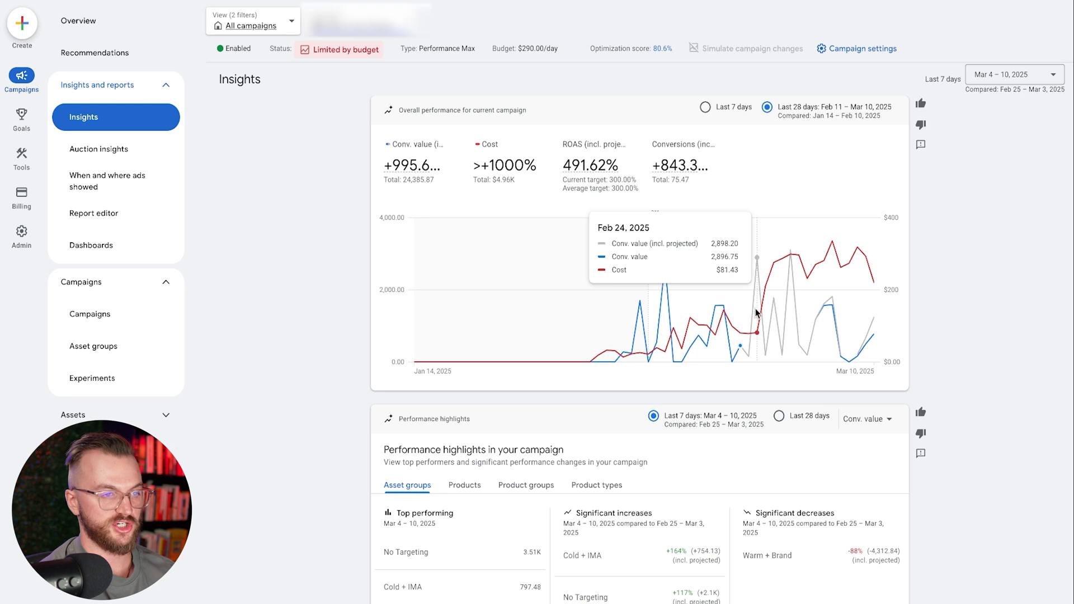
mouse_move(417, 168)
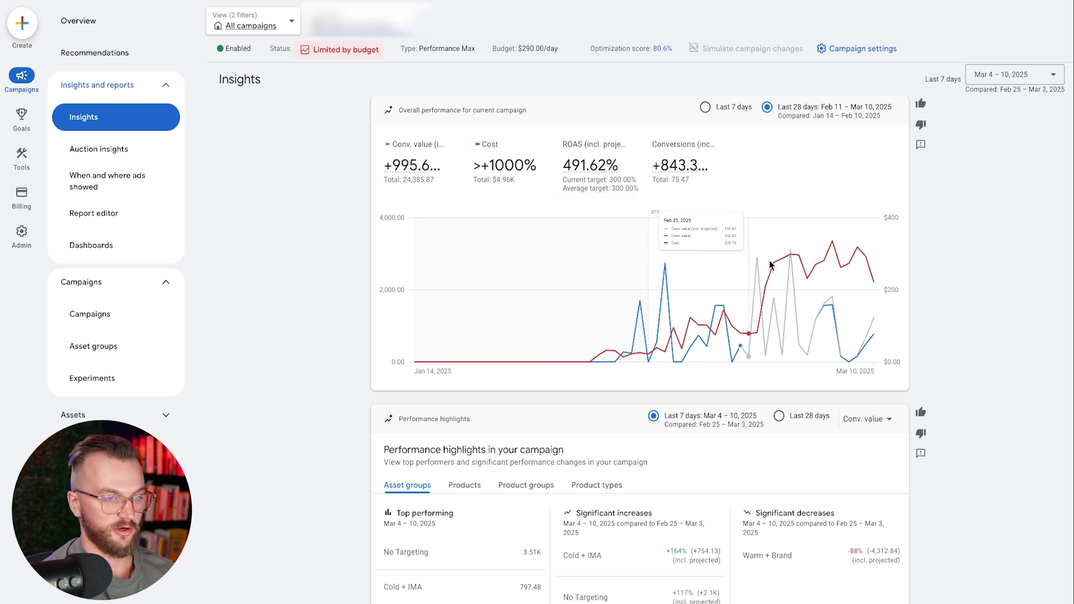
Review the campaign's performance highlights by asset group and by product, and open the full products report.
scroll(923, 297, down, 3)
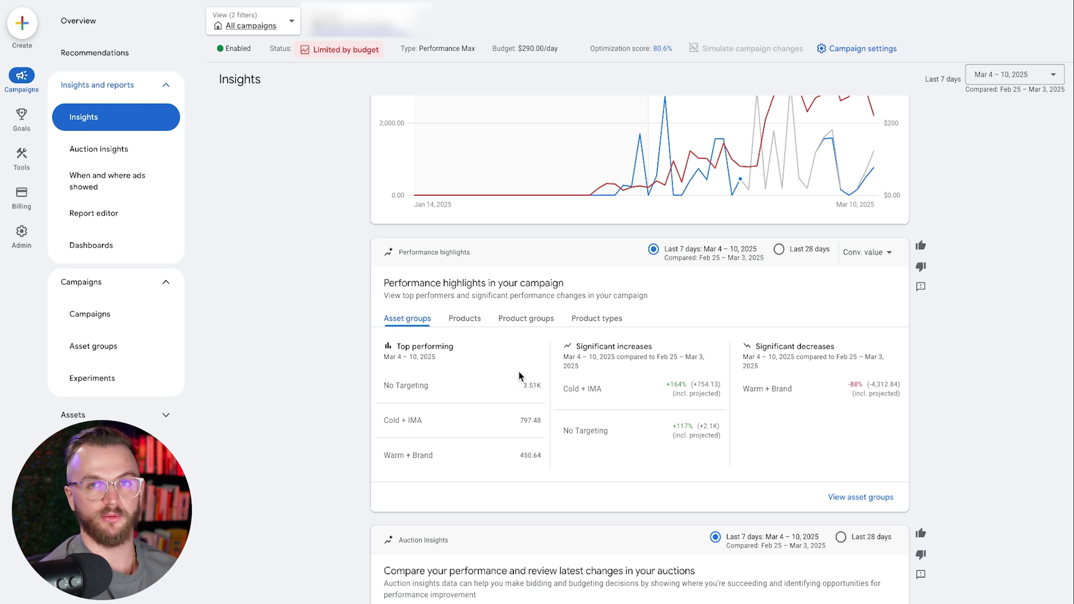
click(468, 321)
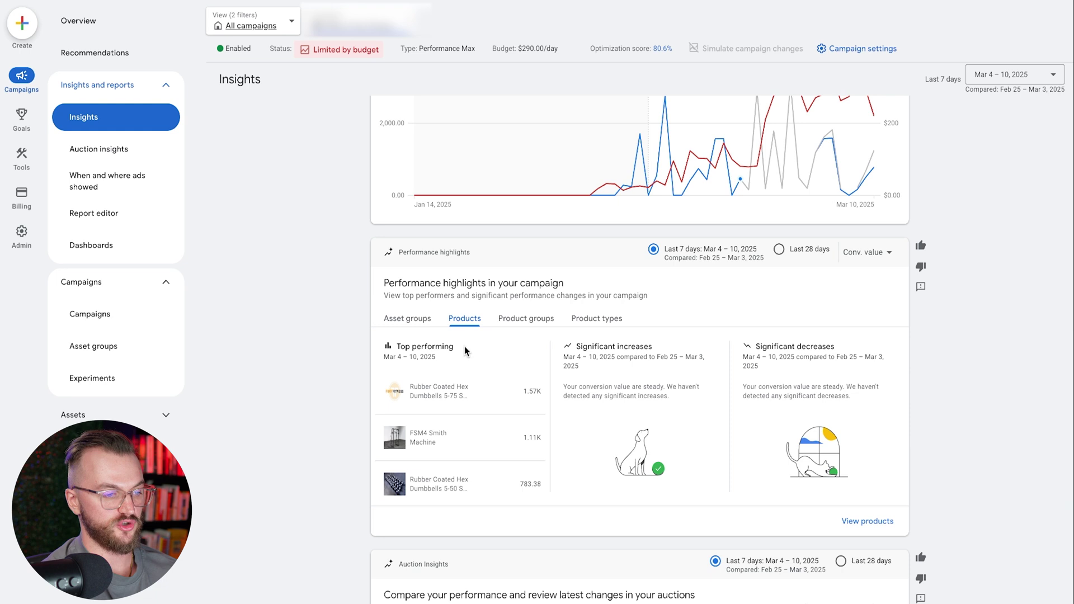
click(855, 519)
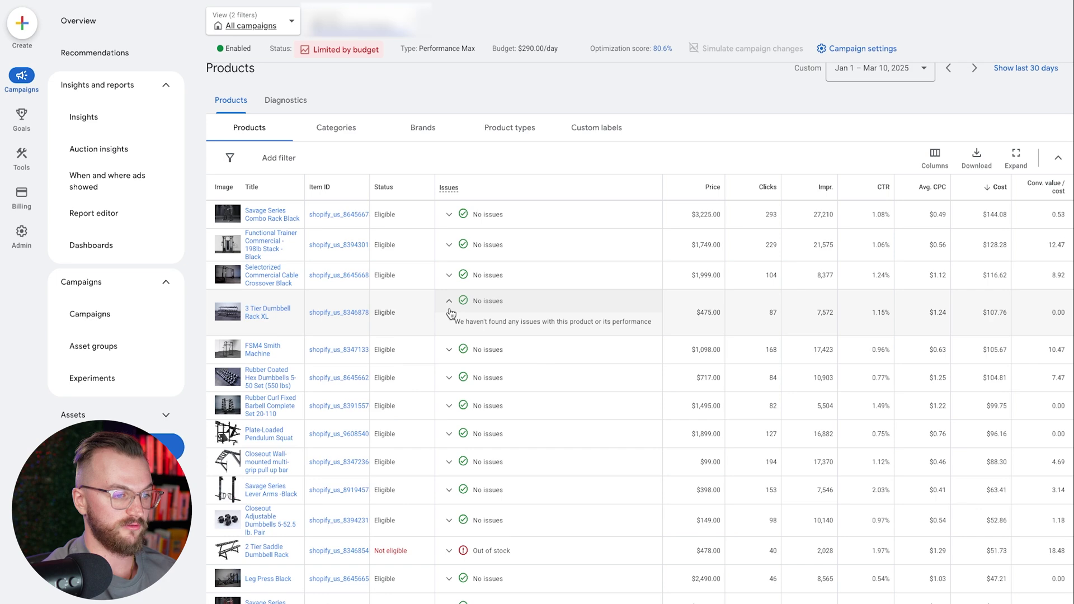
Examine the listed products' issues, cost and conversion value per cost, and switch the report to the category breakdown.
scroll(623, 317, down, 1)
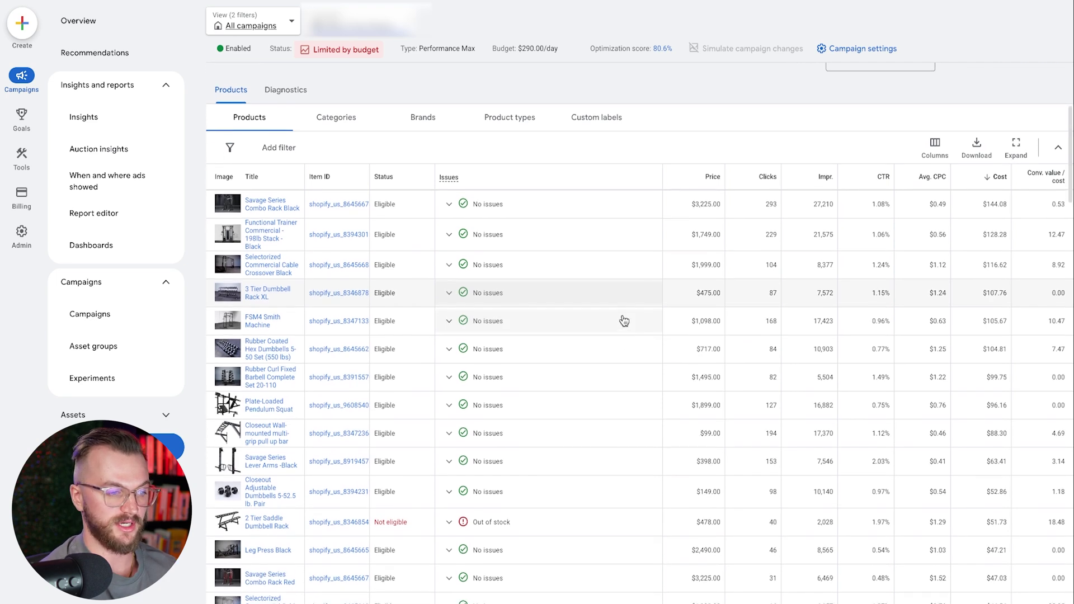
scroll(648, 344, down, 2)
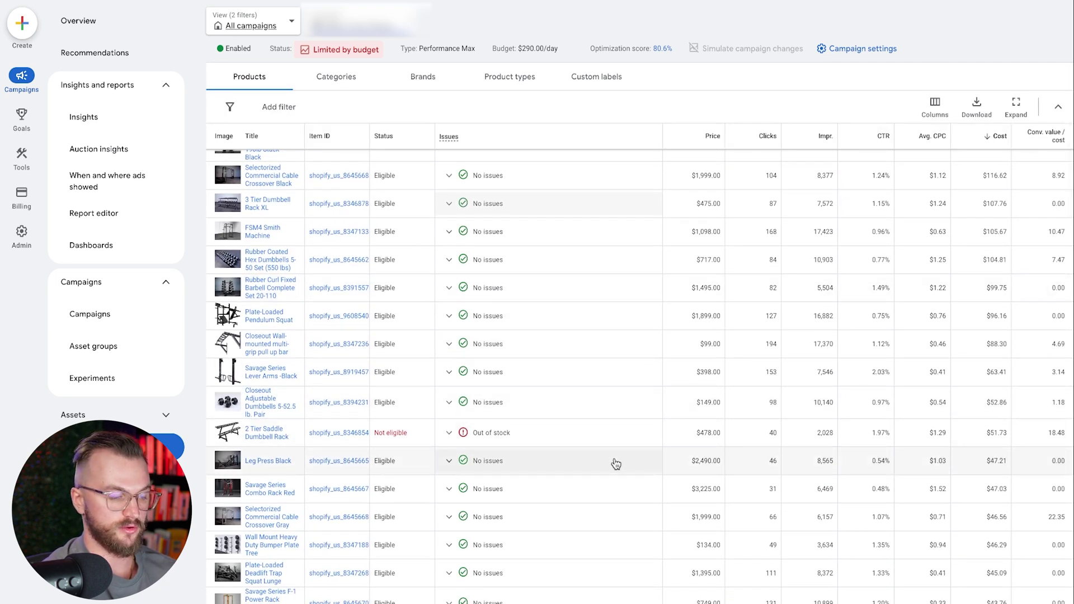
scroll(615, 463, down, 6)
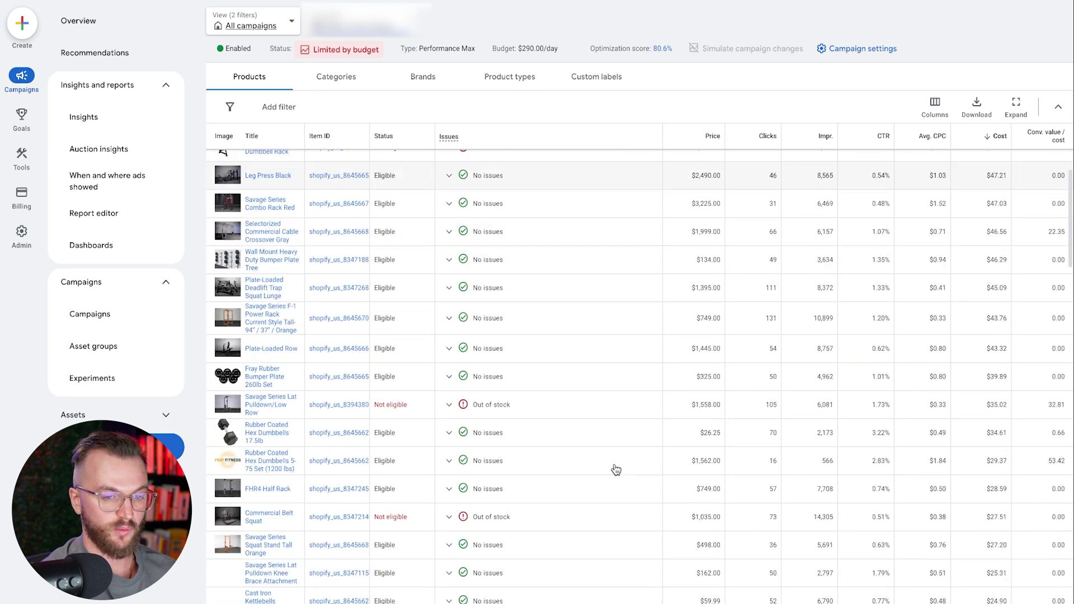
scroll(871, 161, up, 8)
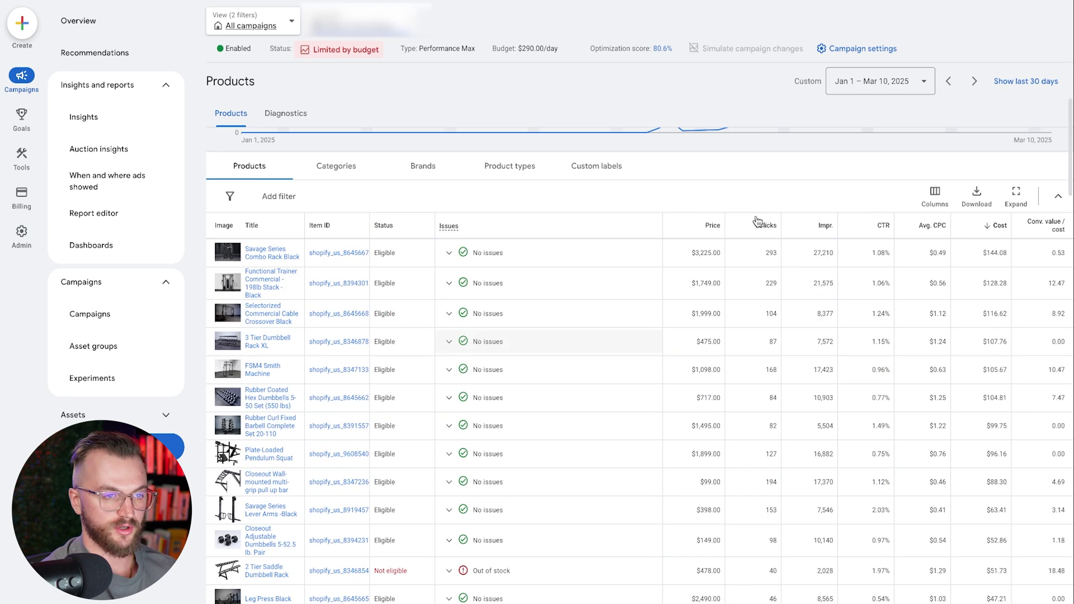
click(975, 236)
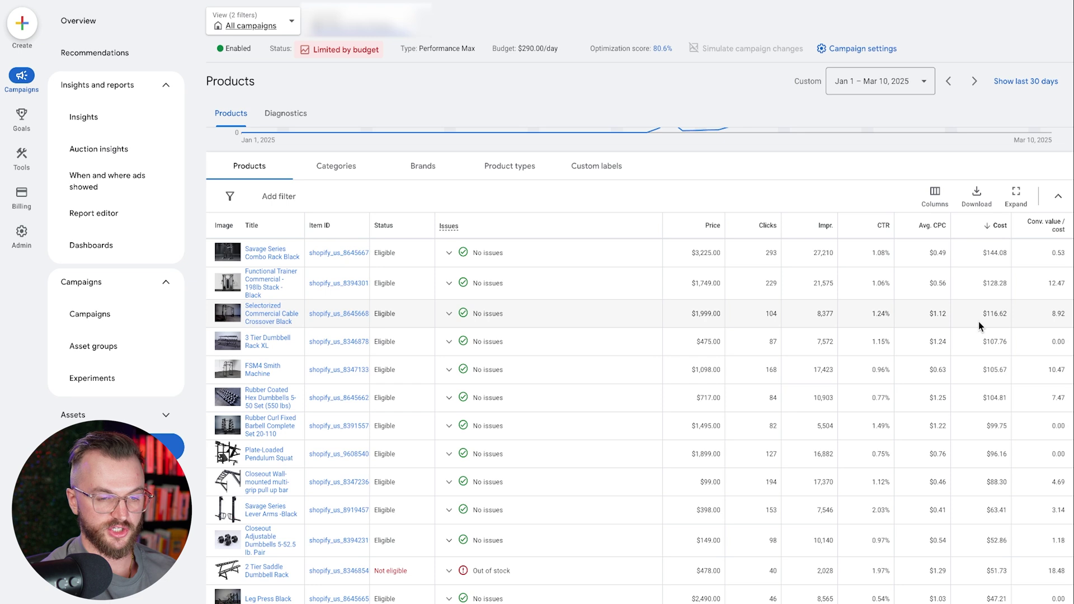
scroll(987, 392, down, 1)
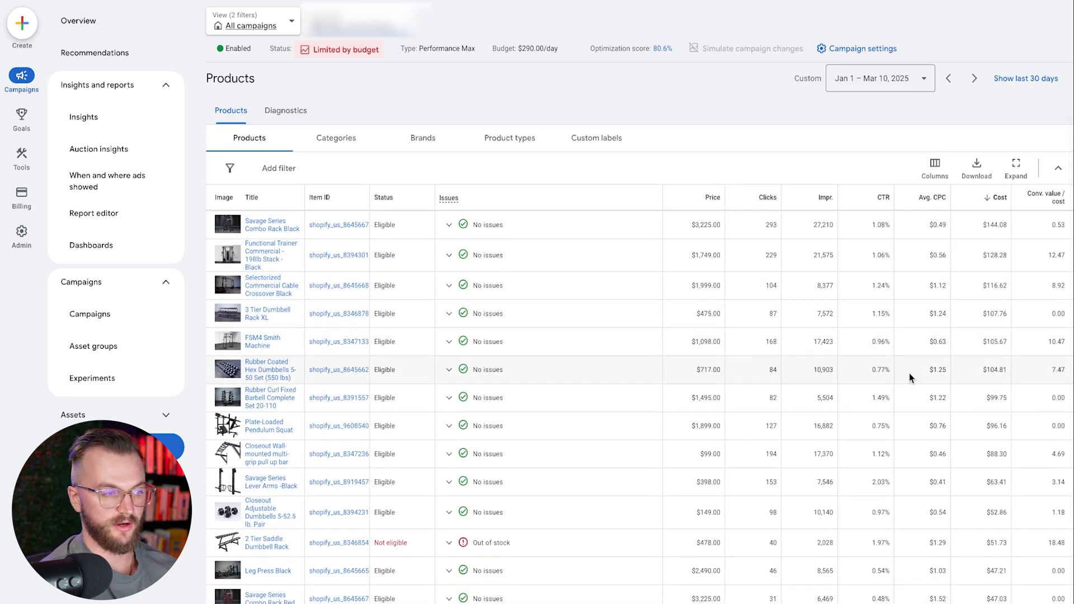
click(325, 148)
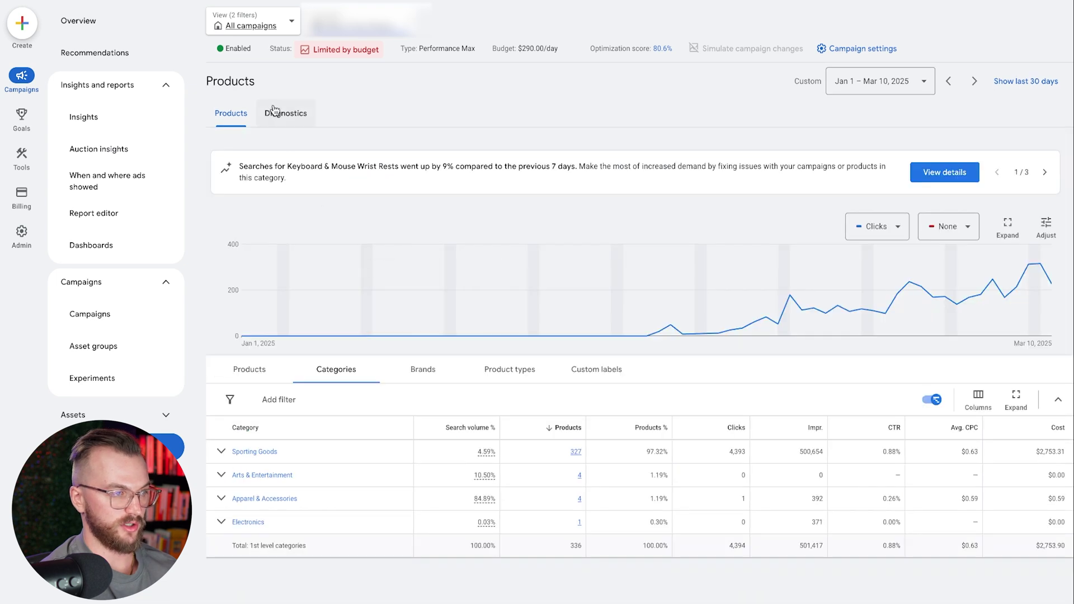
Switch the products report to the product types breakdown and examine the clicks and cost of each product type.
click(509, 369)
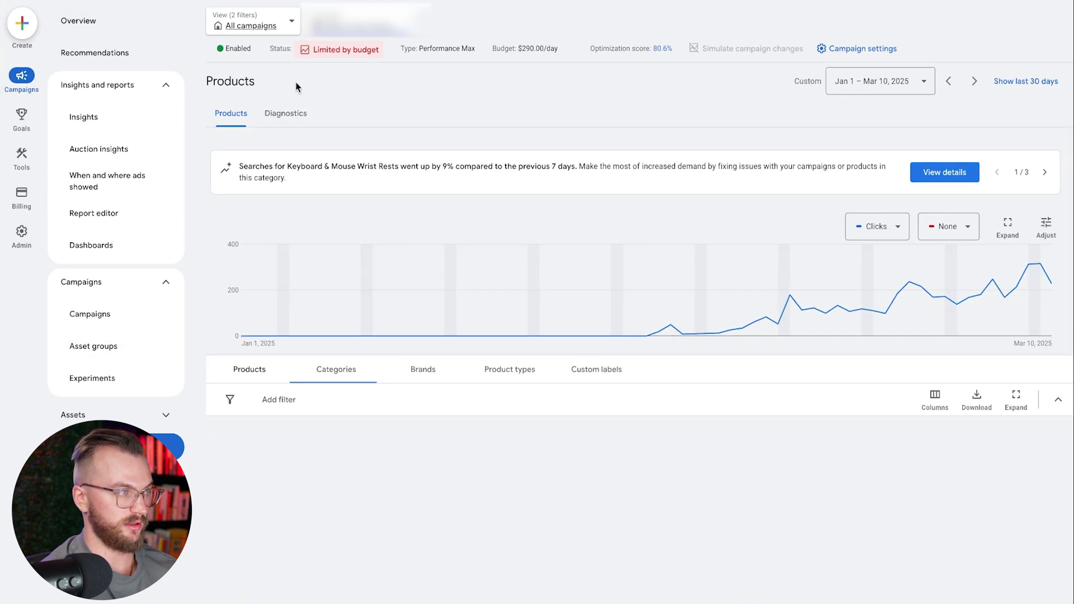
scroll(568, 418, down, 5)
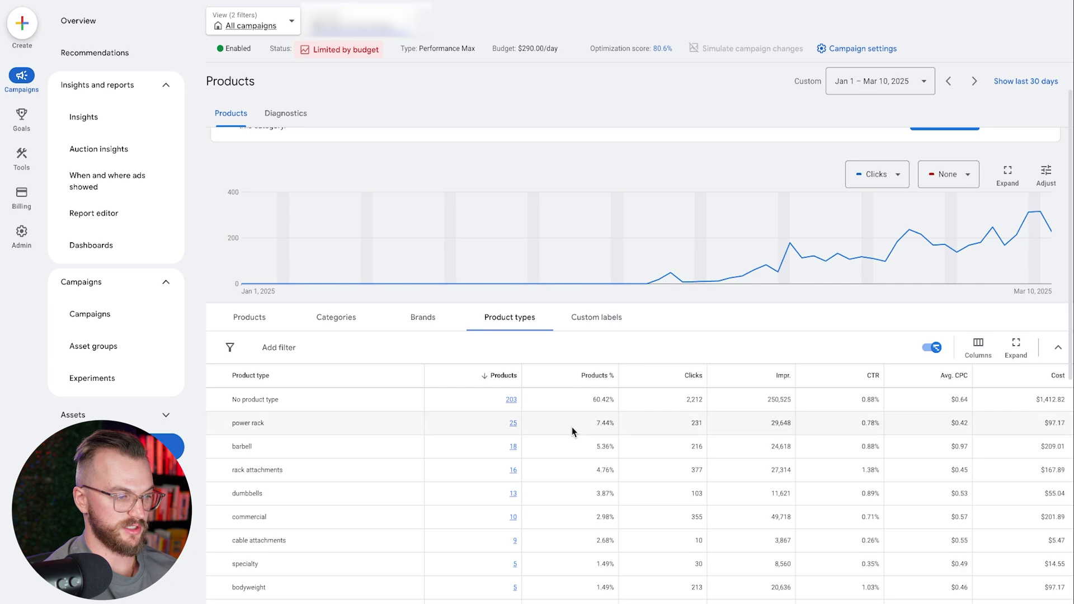
scroll(667, 321, down, 4)
scroll(666, 321, up, 8)
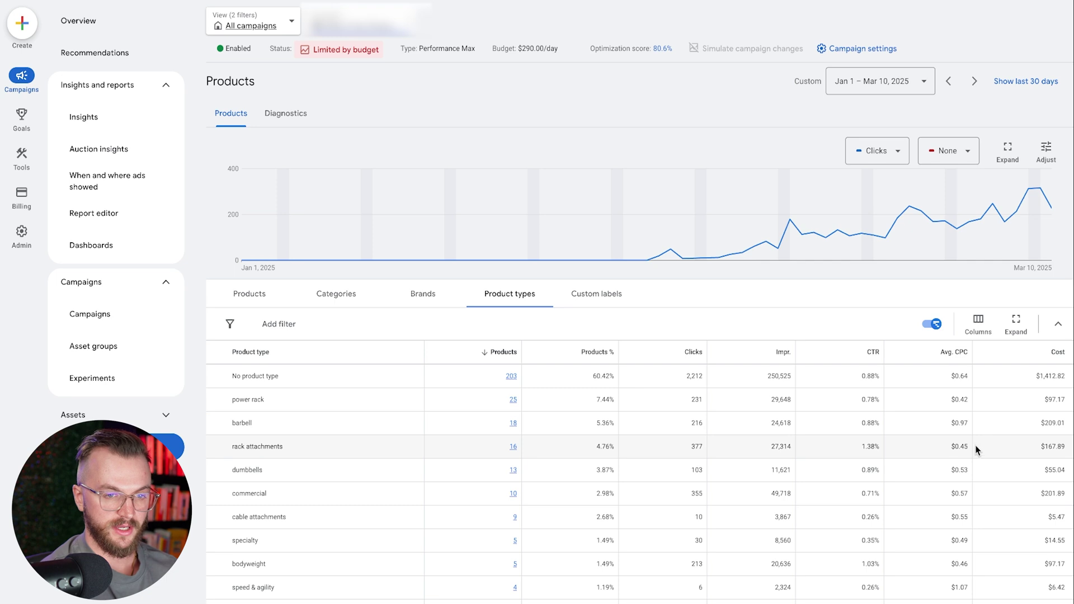
Add the Conv. value / cost column to the product types table.
click(978, 323)
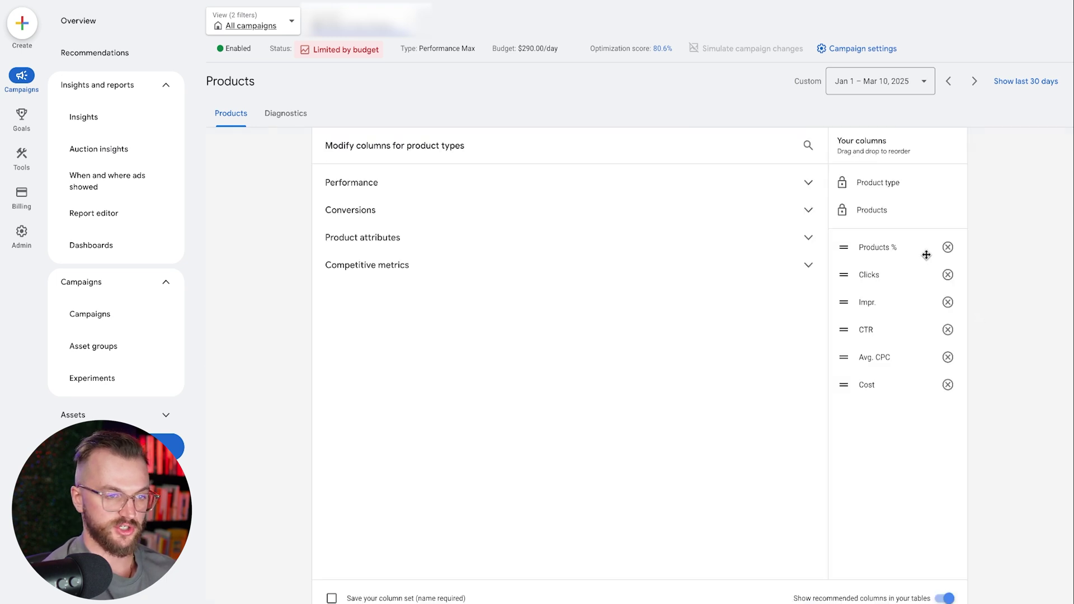
click(803, 209)
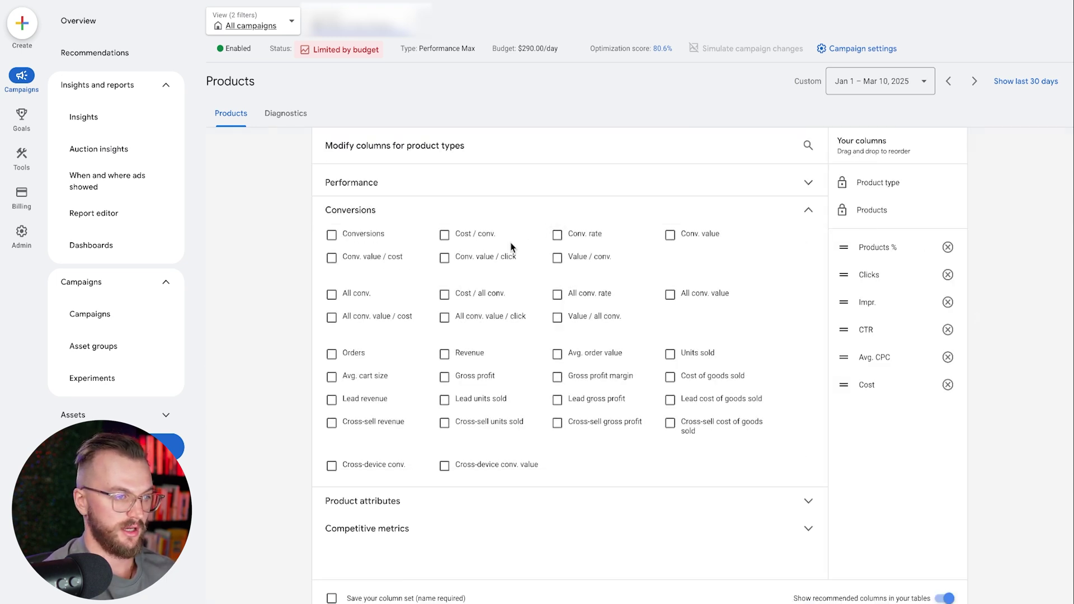
click(331, 258)
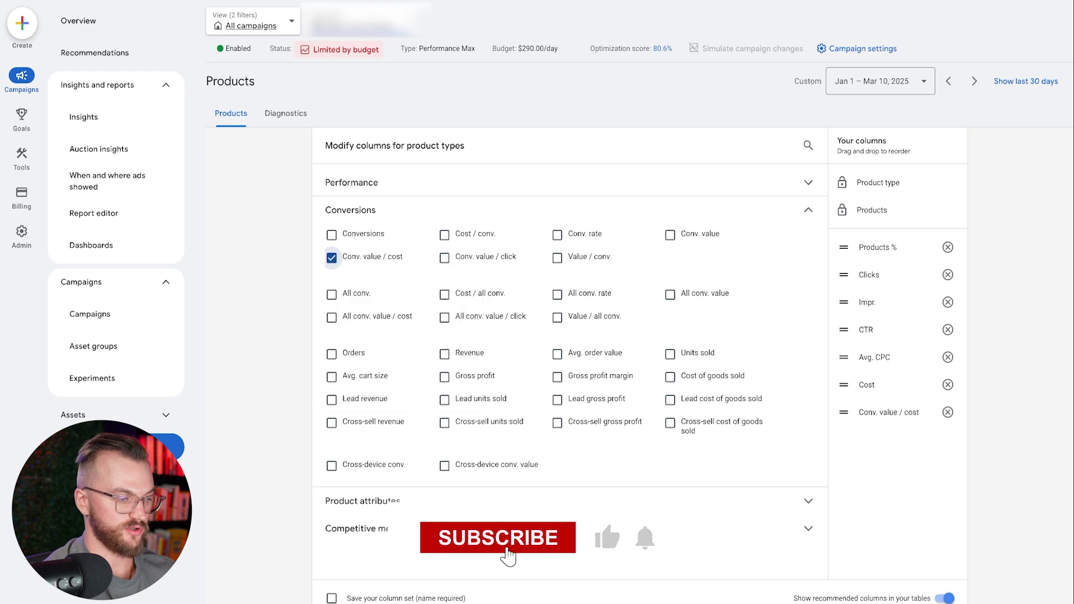
click(342, 603)
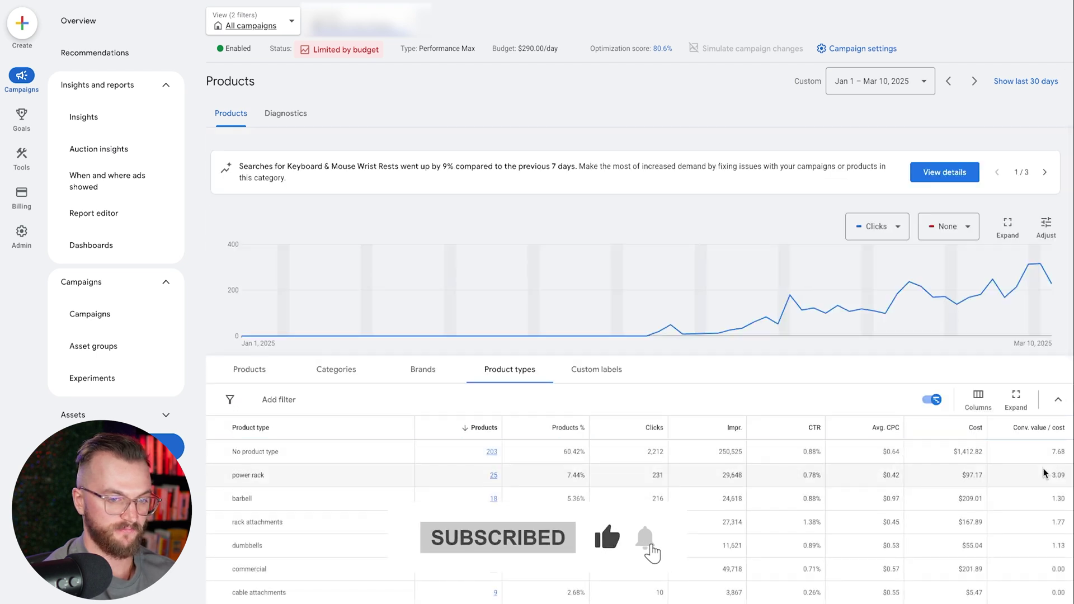
Compare conversion value per cost across the product types, and open the custom labels breakdown.
scroll(1041, 459, down, 1)
scroll(1040, 443, down, 2)
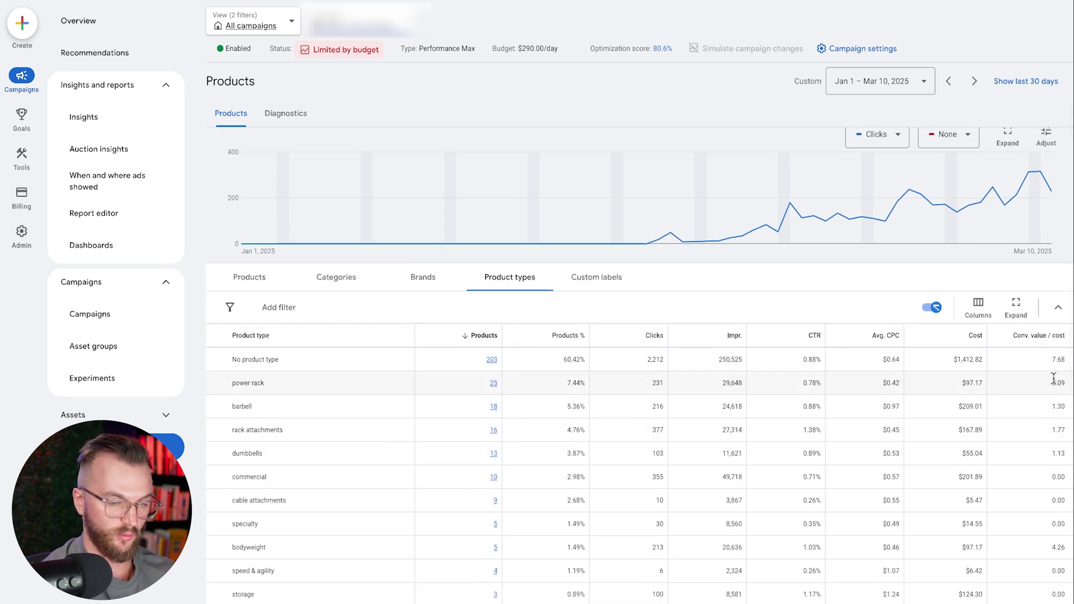
drag(1051, 363, 1065, 364)
drag(1050, 454, 1068, 456)
click(1052, 477)
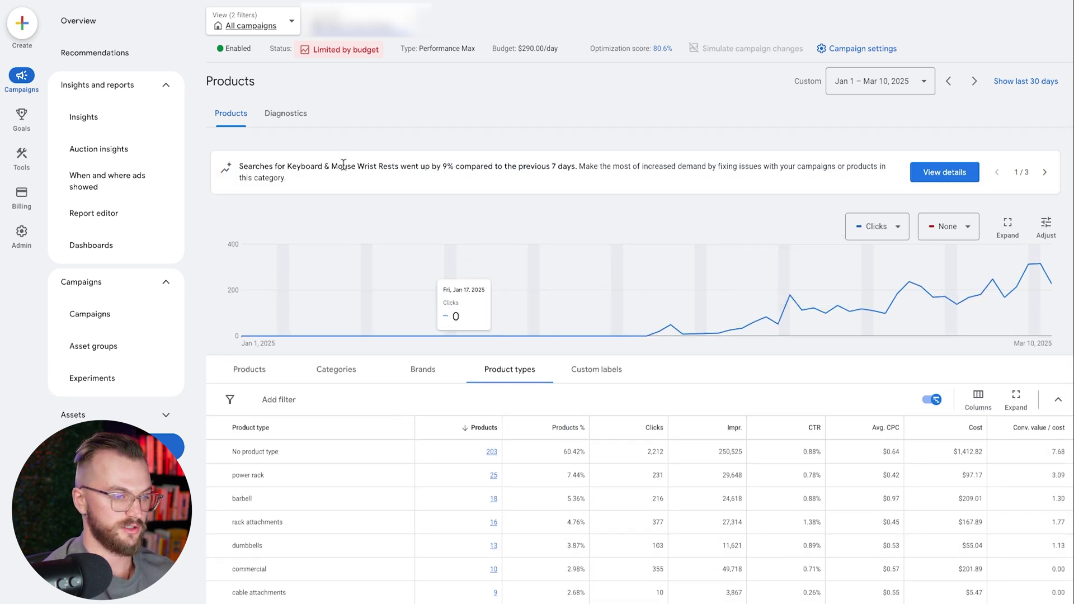
click(596, 376)
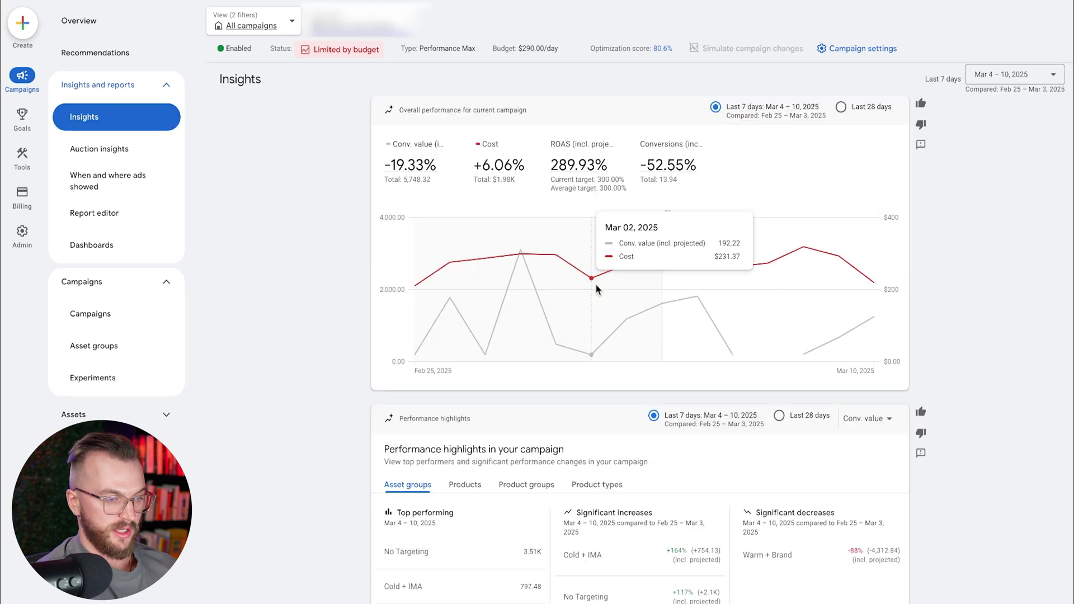
In the campaign's insights, set the auction insights to the last 28 days and examine the top advertisers' impression share and trend.
scroll(572, 348, down, 3)
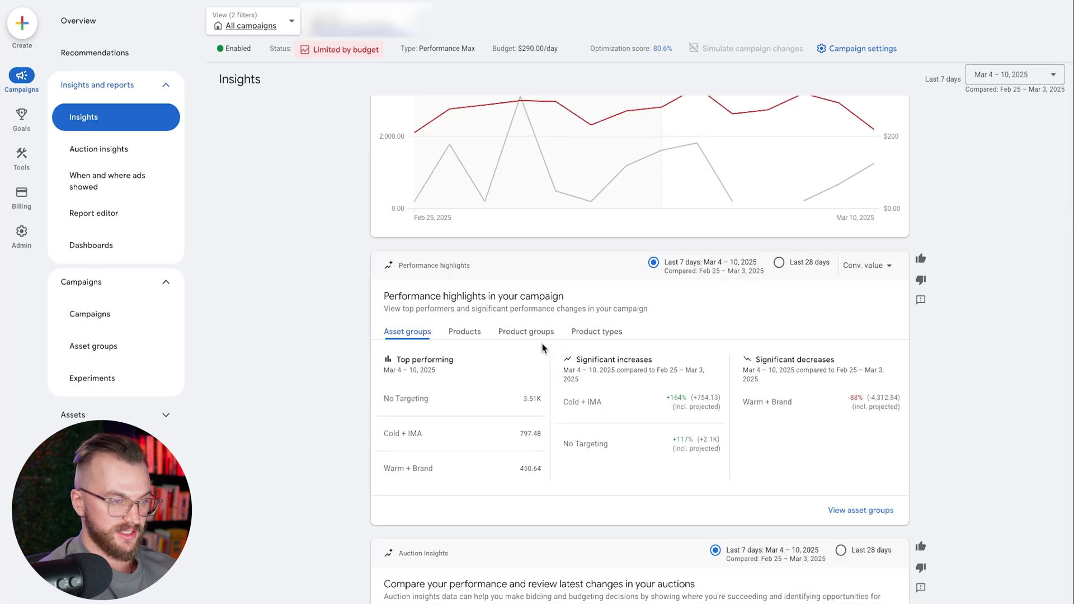
scroll(543, 347, down, 3)
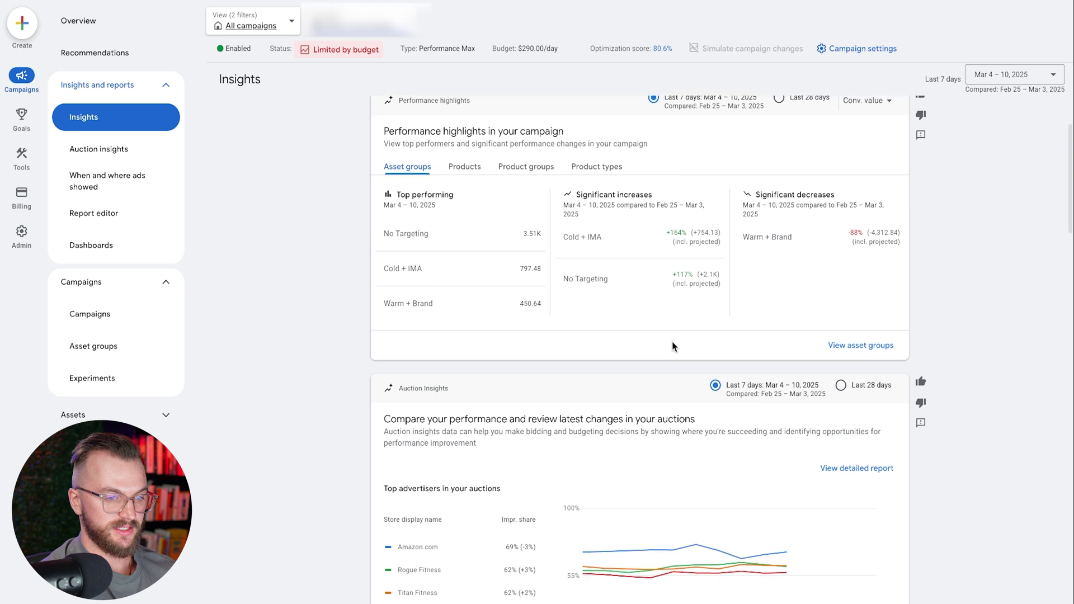
scroll(677, 344, down, 1)
scroll(868, 344, down, 2)
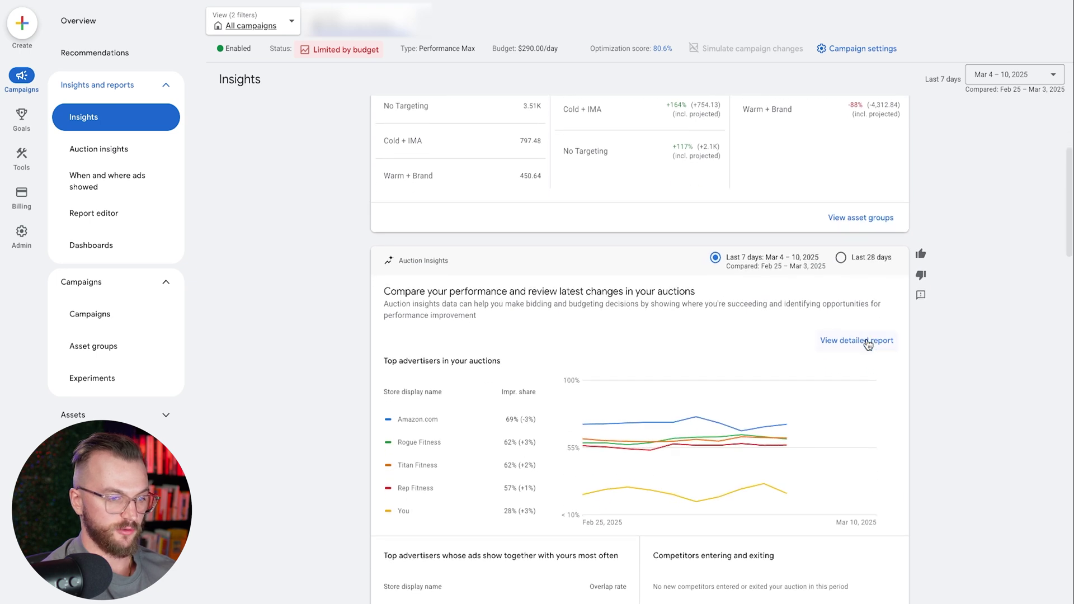
click(840, 258)
scroll(791, 299, down, 1)
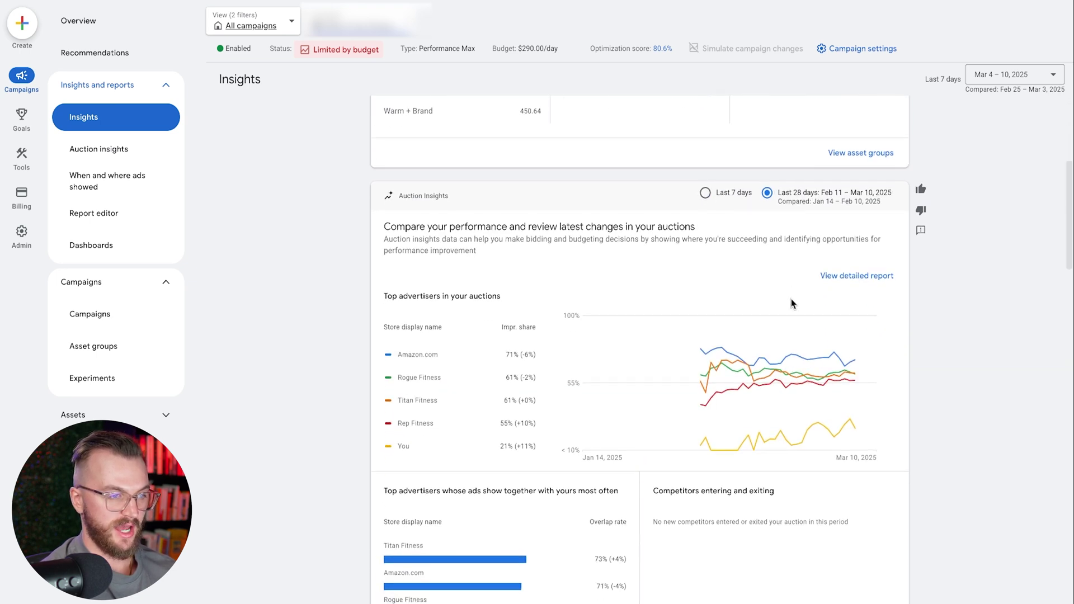
scroll(790, 304, down, 1)
mouse_move(791, 304)
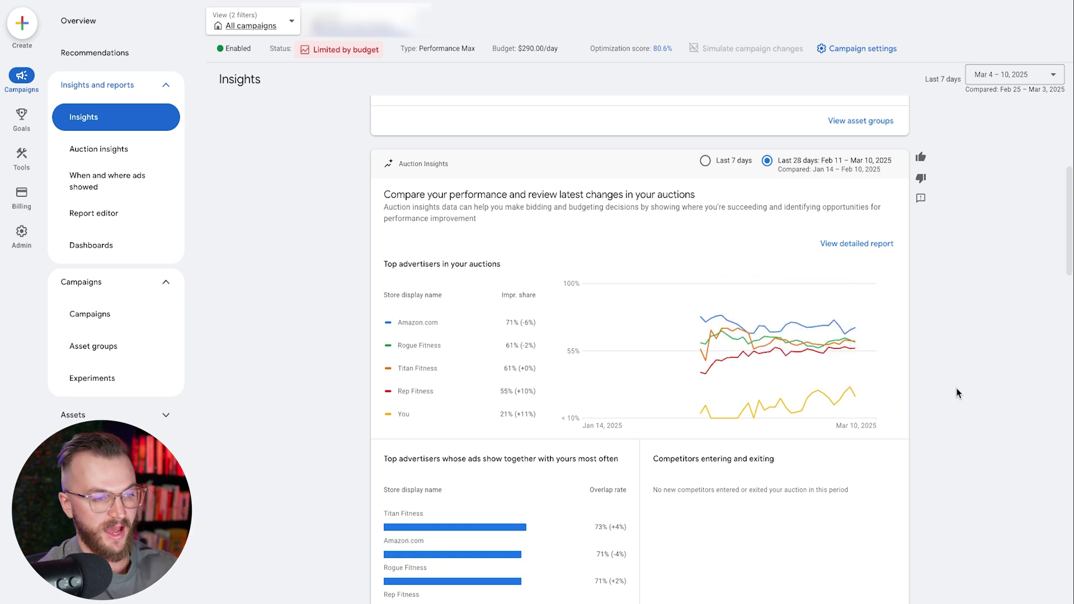
mouse_move(874, 349)
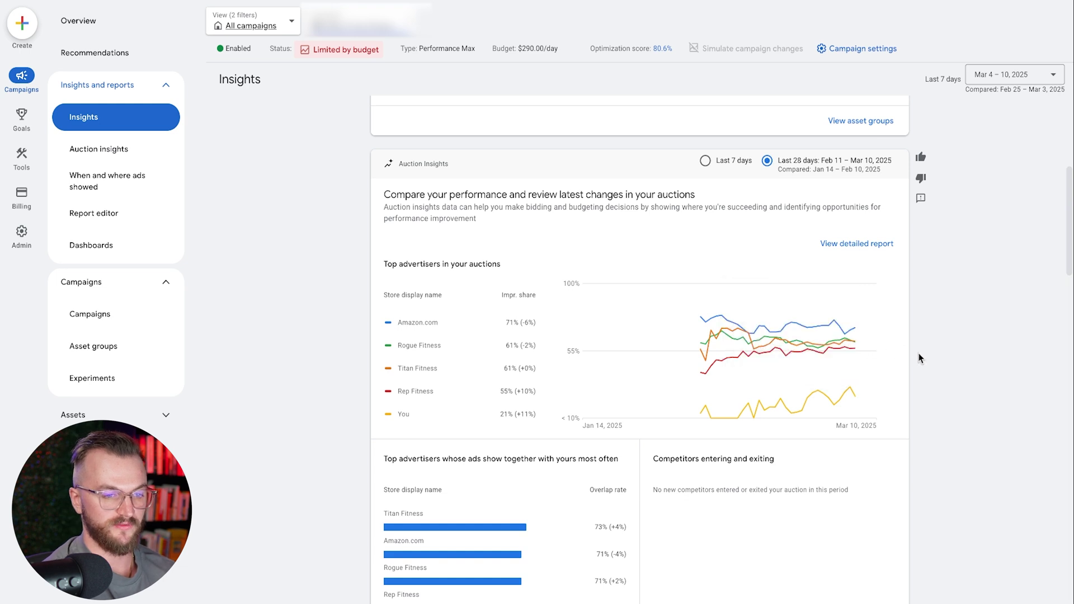
mouse_move(873, 395)
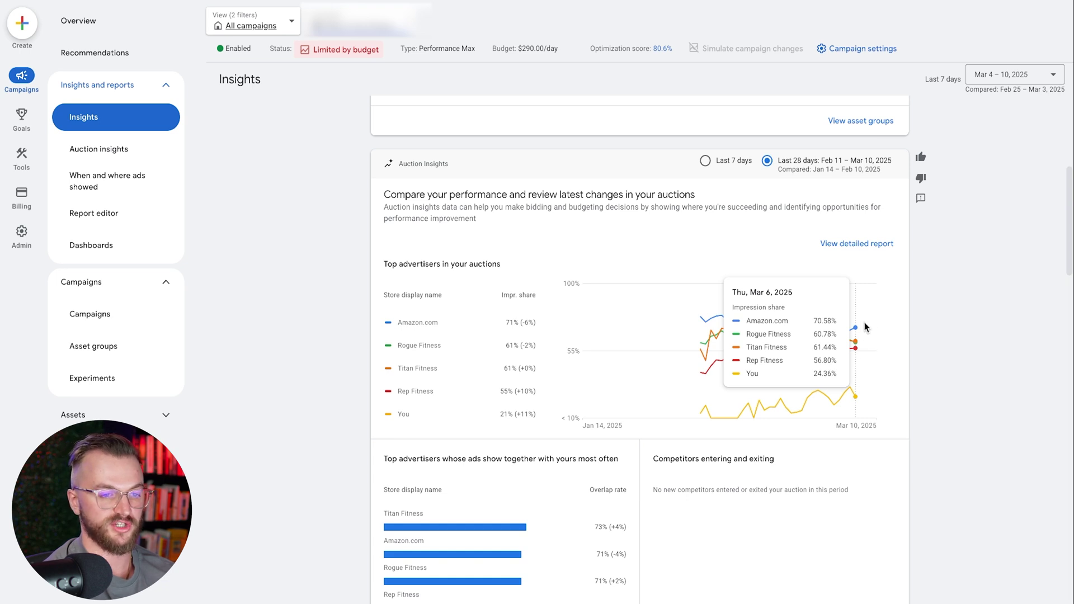
scroll(944, 349, down, 1)
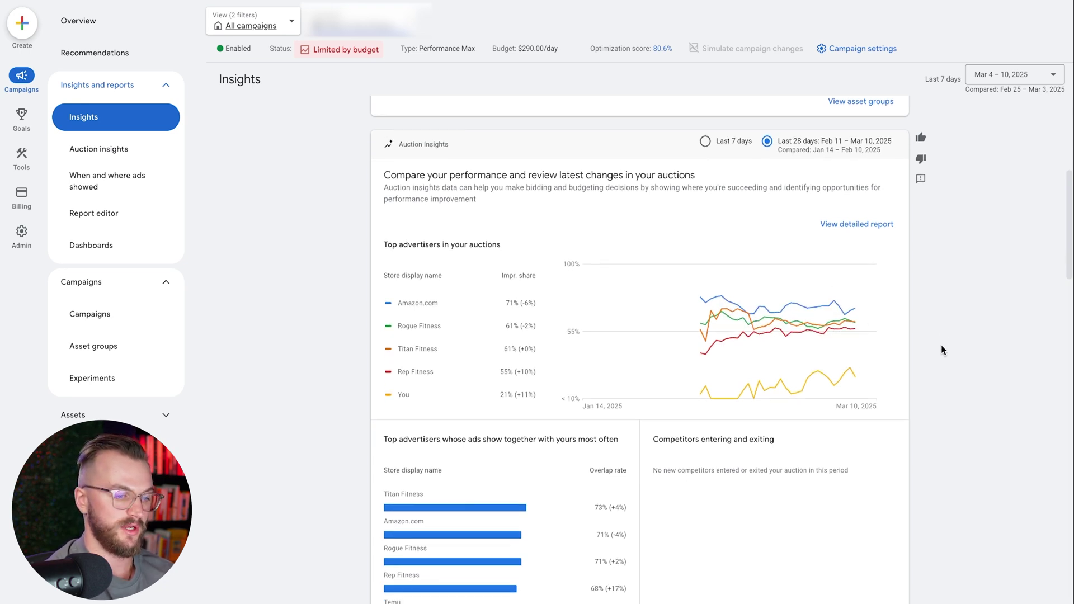
Set the search terms insights to the last 28 days and show more search category rows per page.
scroll(943, 350, down, 4)
scroll(629, 243, down, 6)
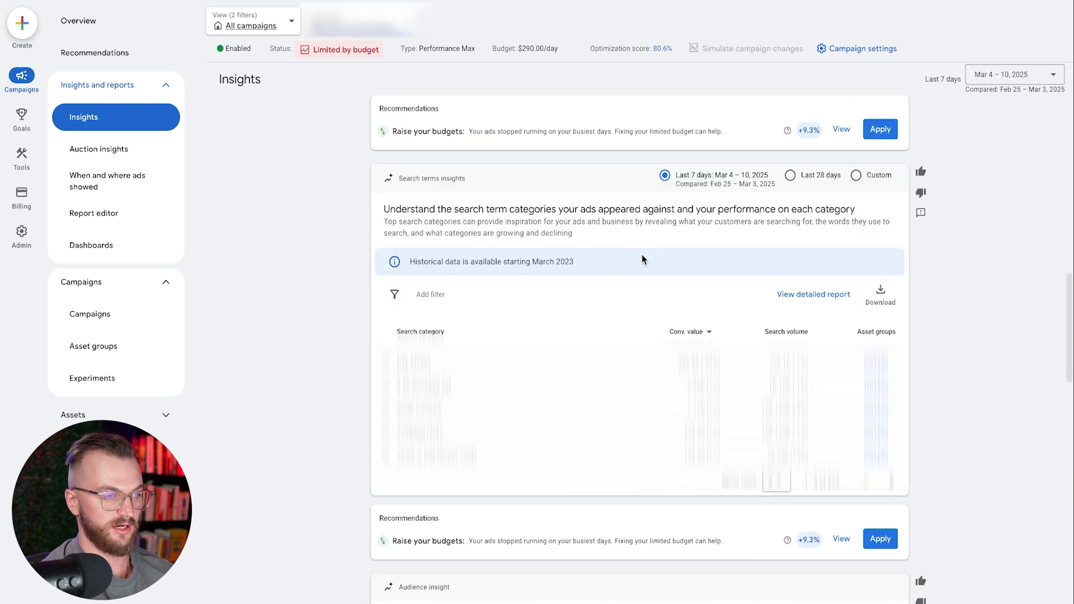
click(800, 179)
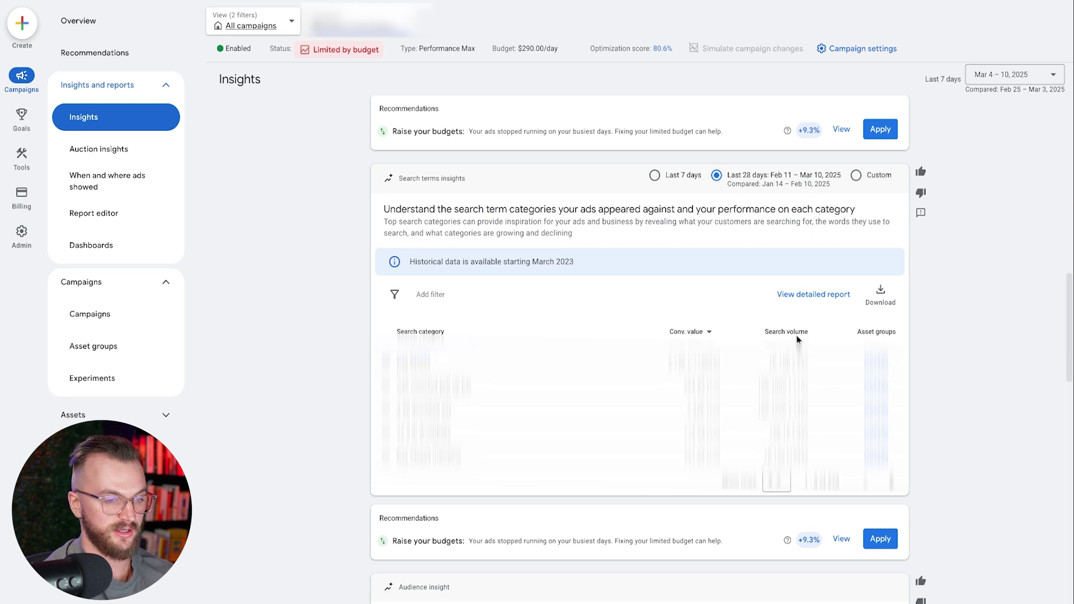
click(777, 479)
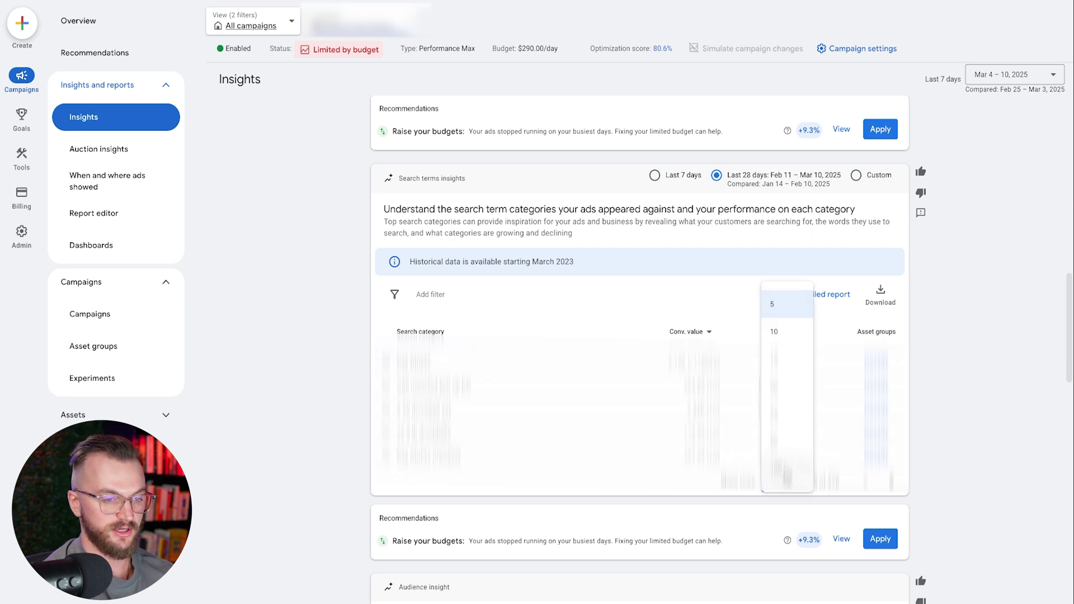
click(787, 476)
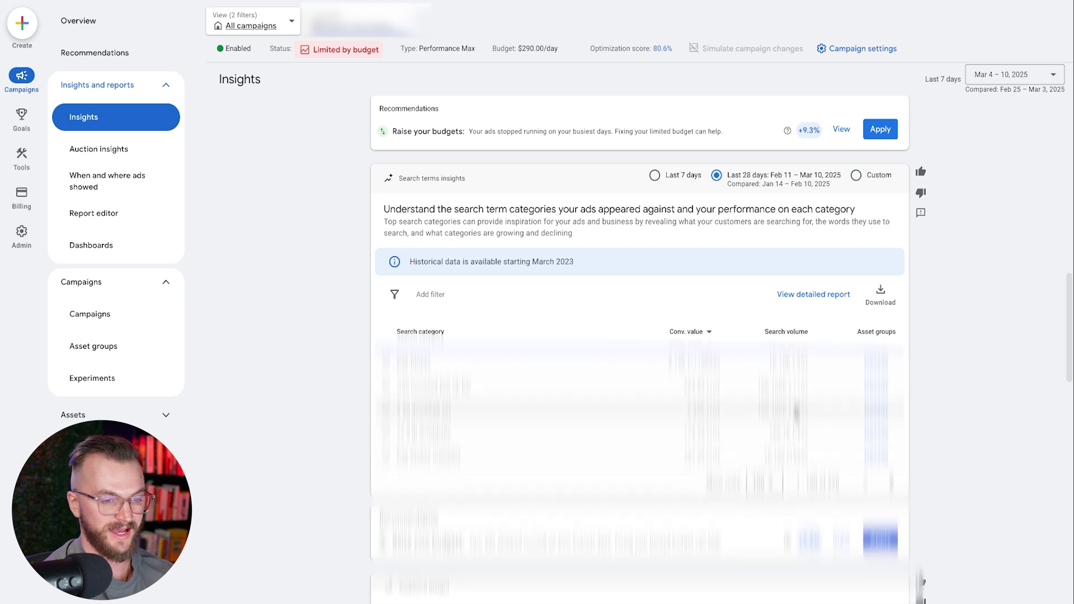
Examine the conversion value and search volume of the listed search categories.
scroll(749, 372, down, 2)
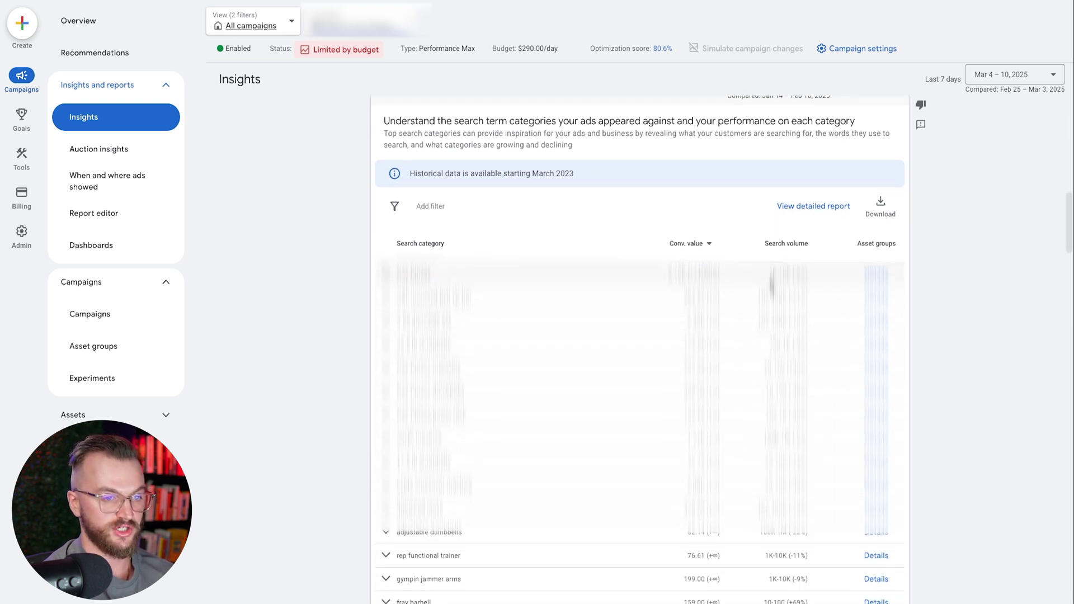
mouse_move(709, 253)
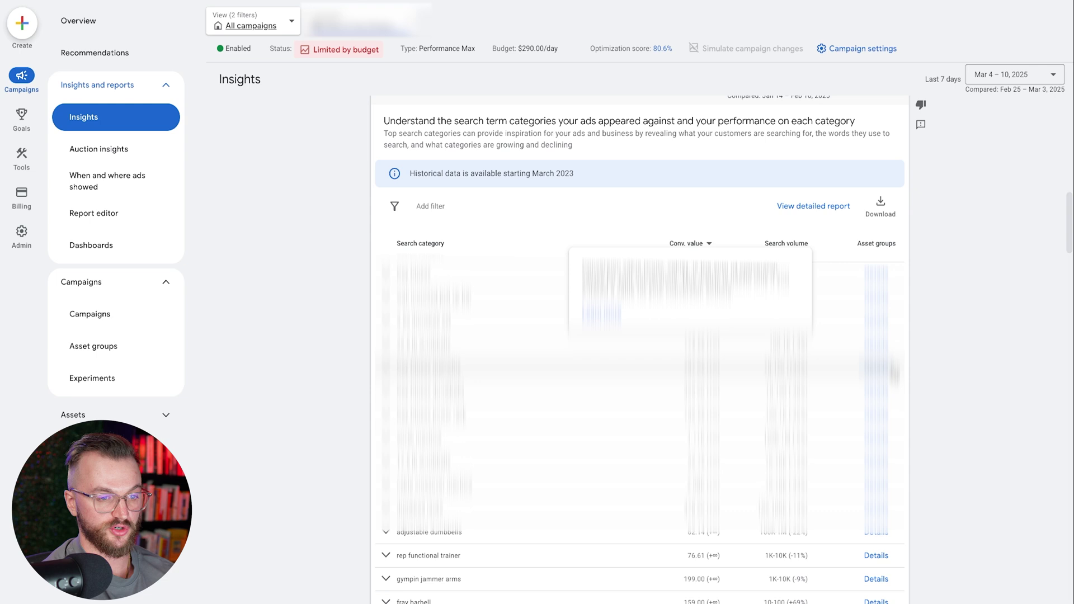
scroll(768, 250, down, 1)
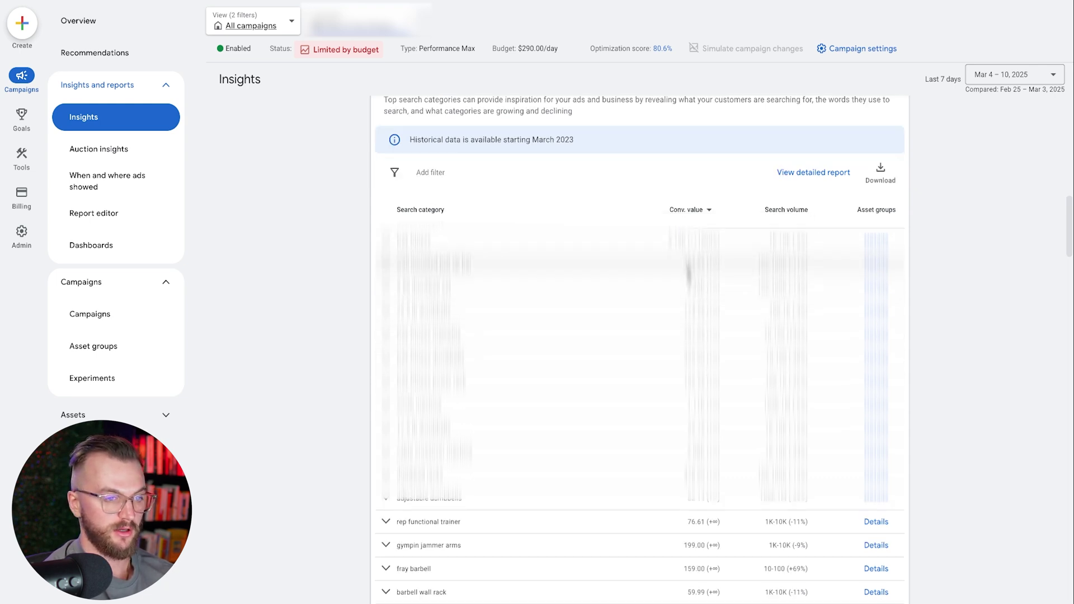
scroll(709, 327, down, 3)
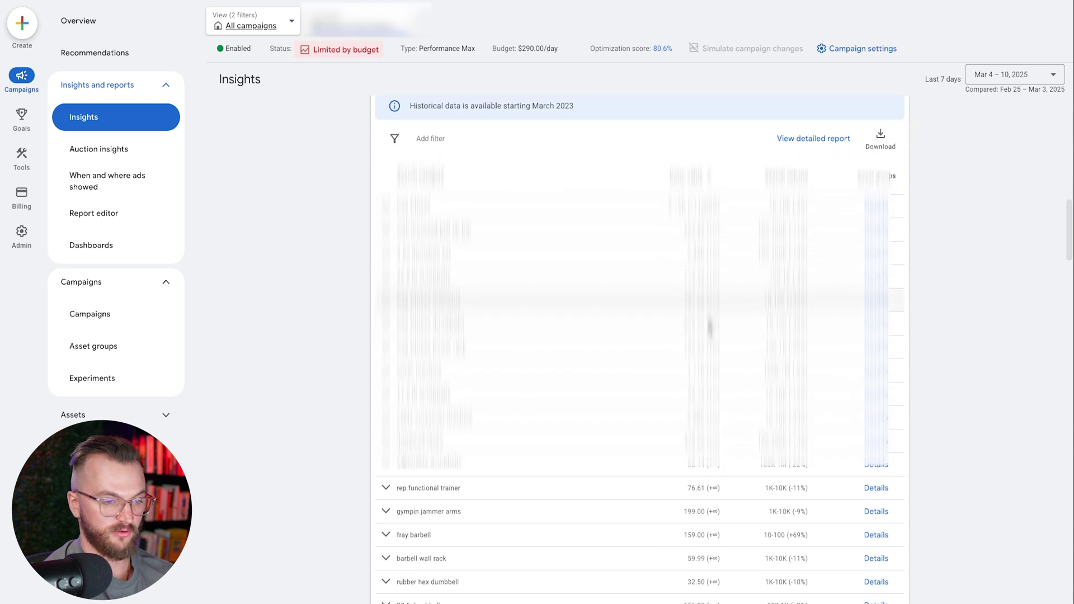
scroll(715, 335, down, 2)
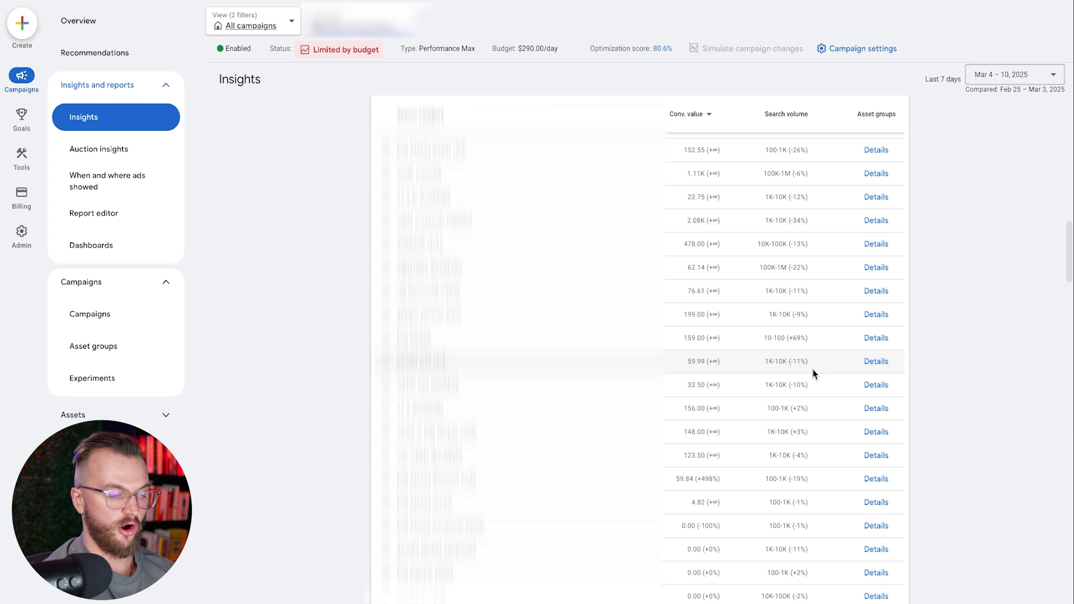
scroll(772, 326, up, 3)
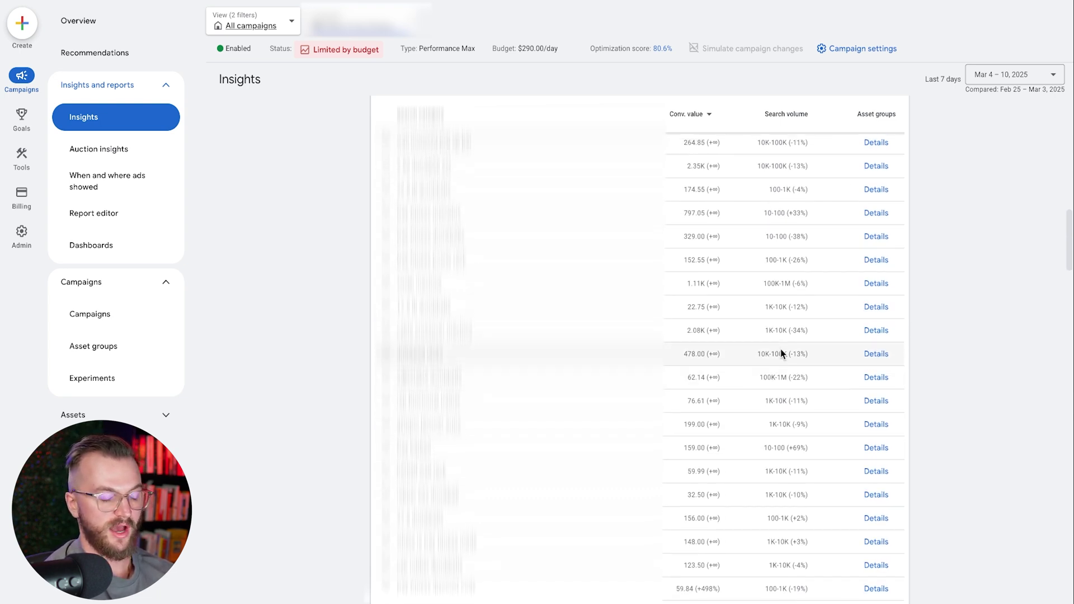
scroll(730, 263, up, 2)
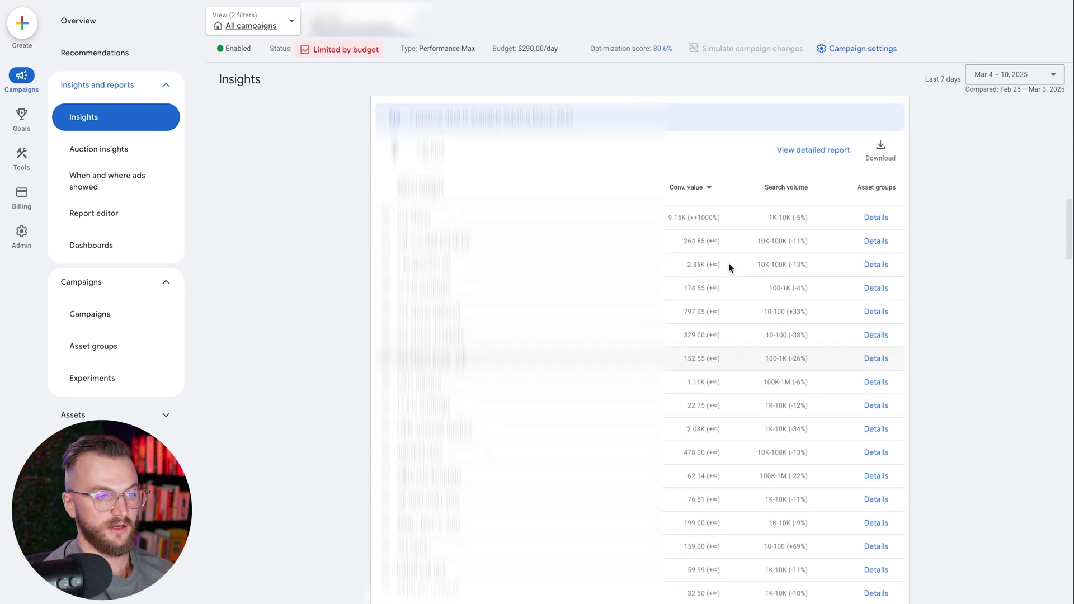
Open the detailed search terms report and view the asset groups related to "5 50 dumbbell set".
click(881, 265)
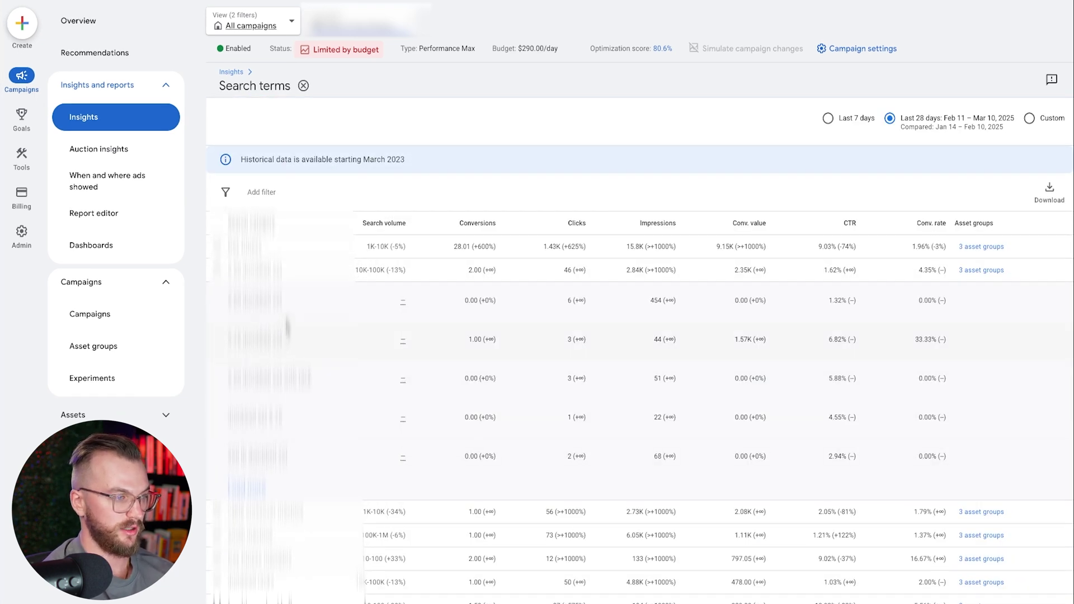
click(981, 269)
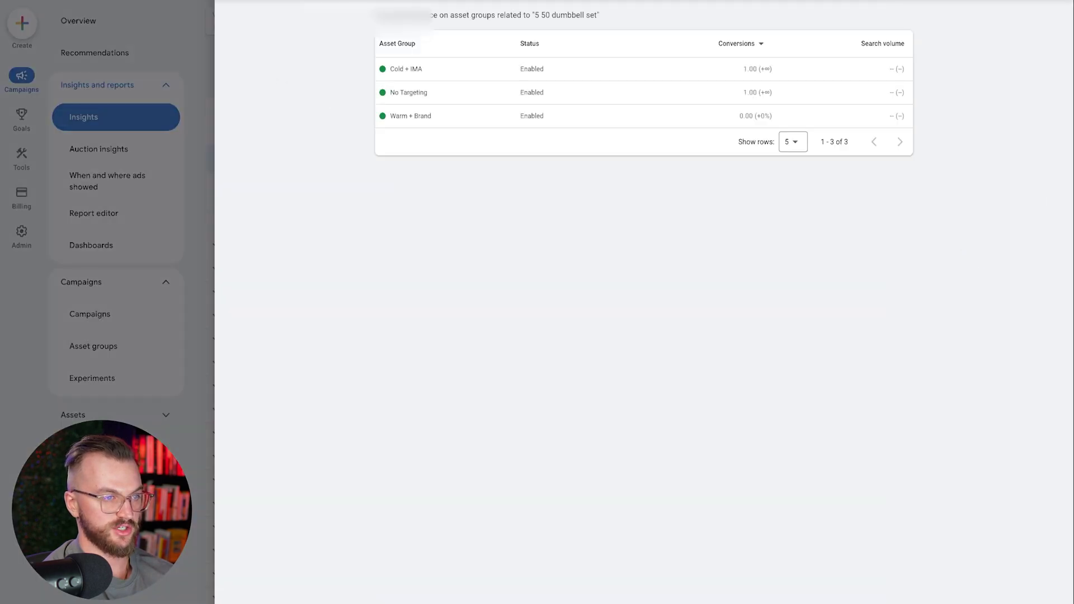
click(231, 2)
Show more rows in the audience insight and examine the top audience segments' share of clicks and index.
scroll(685, 284, down, 8)
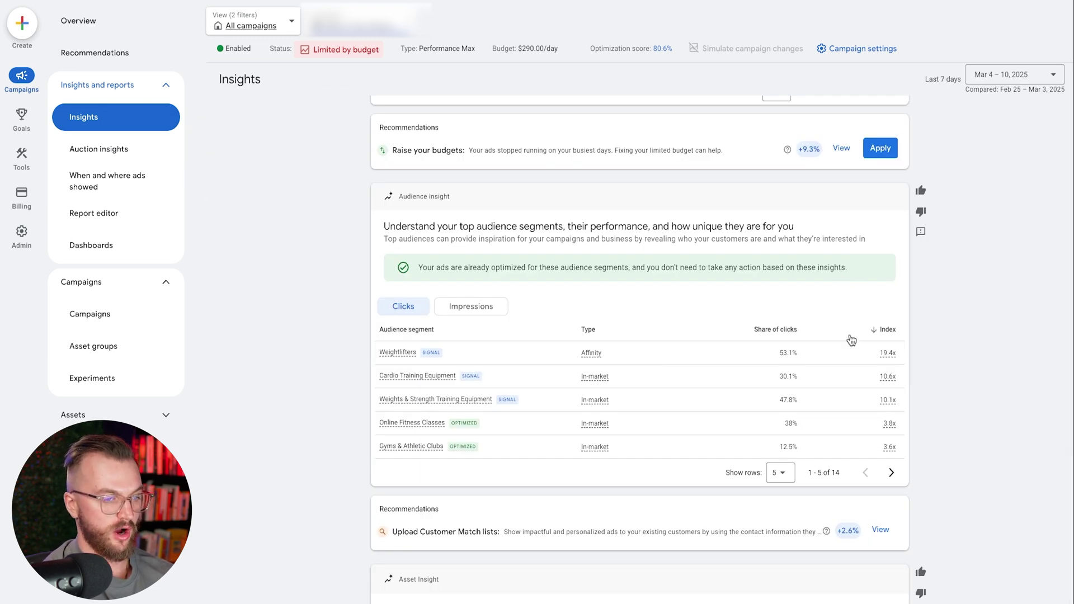
click(780, 473)
click(788, 518)
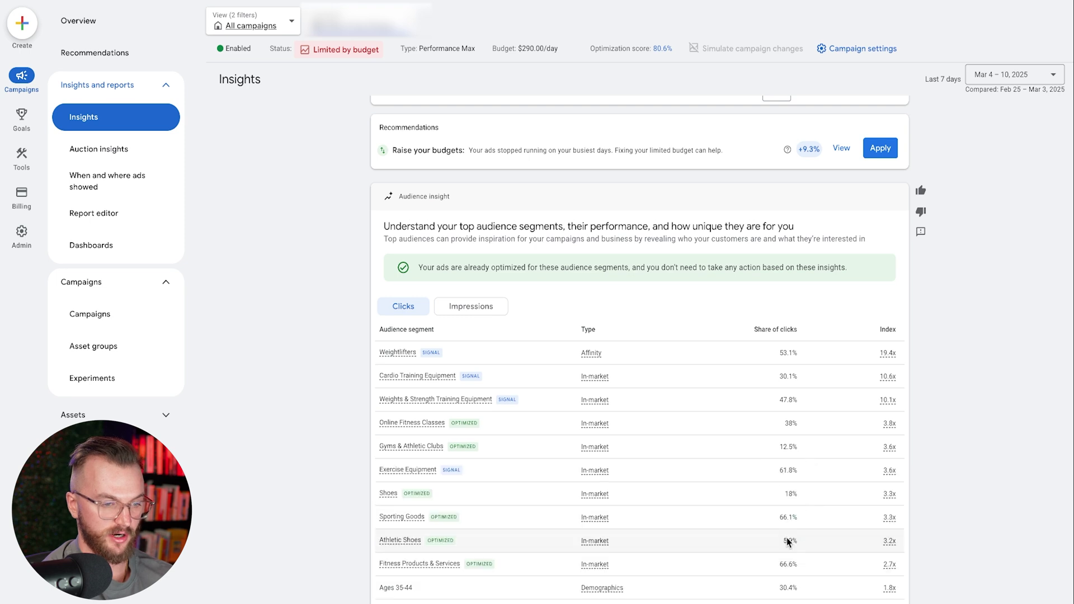
scroll(800, 397, down, 1)
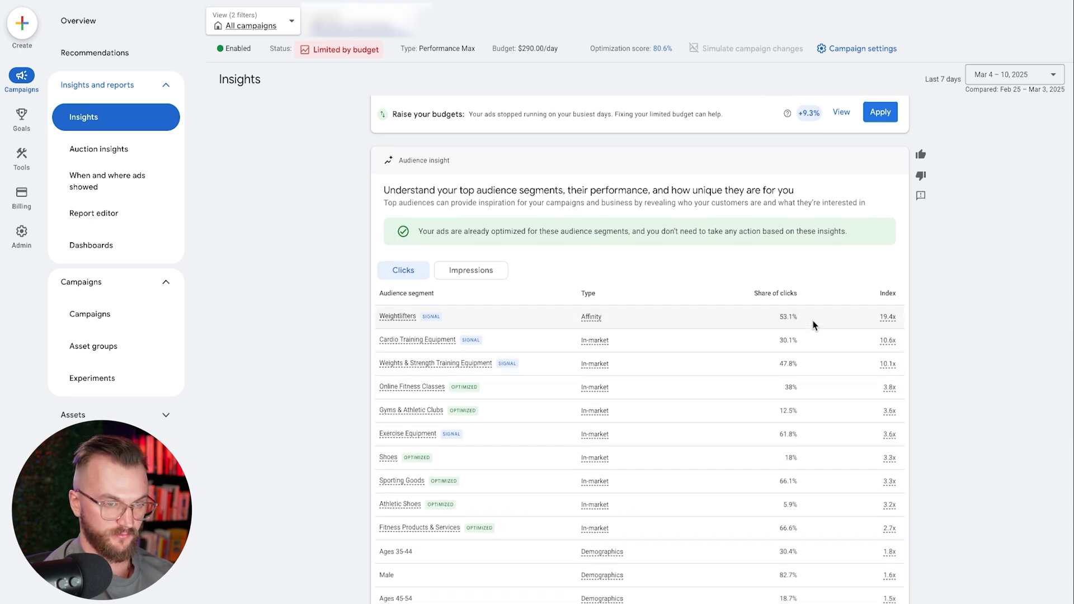
scroll(784, 306, down, 1)
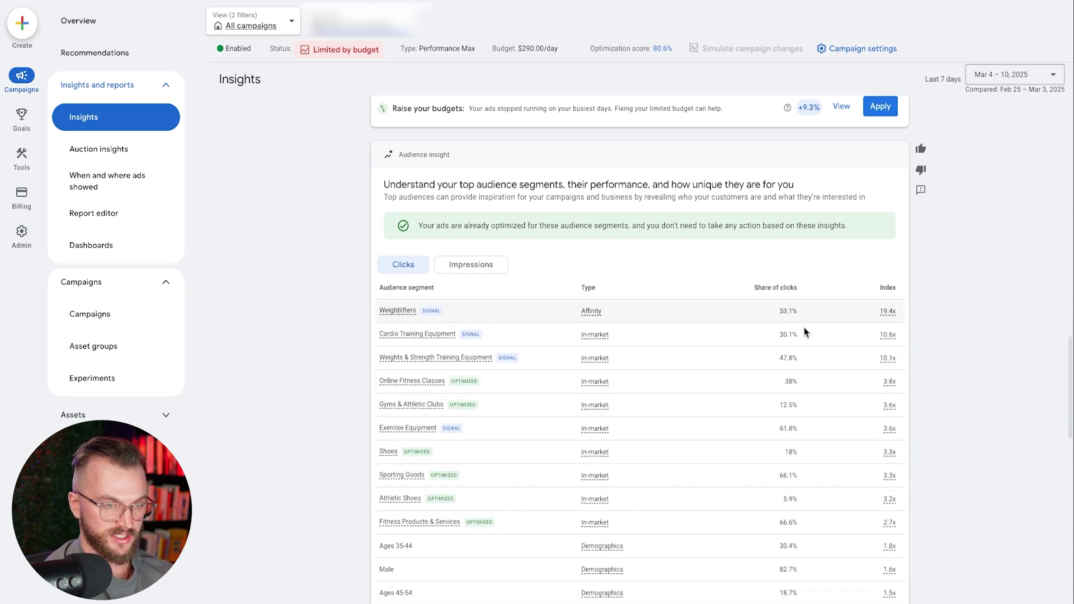
Compare the signal and optimized audience segments in the audience insight by share of clicks and index.
scroll(851, 315, down, 1)
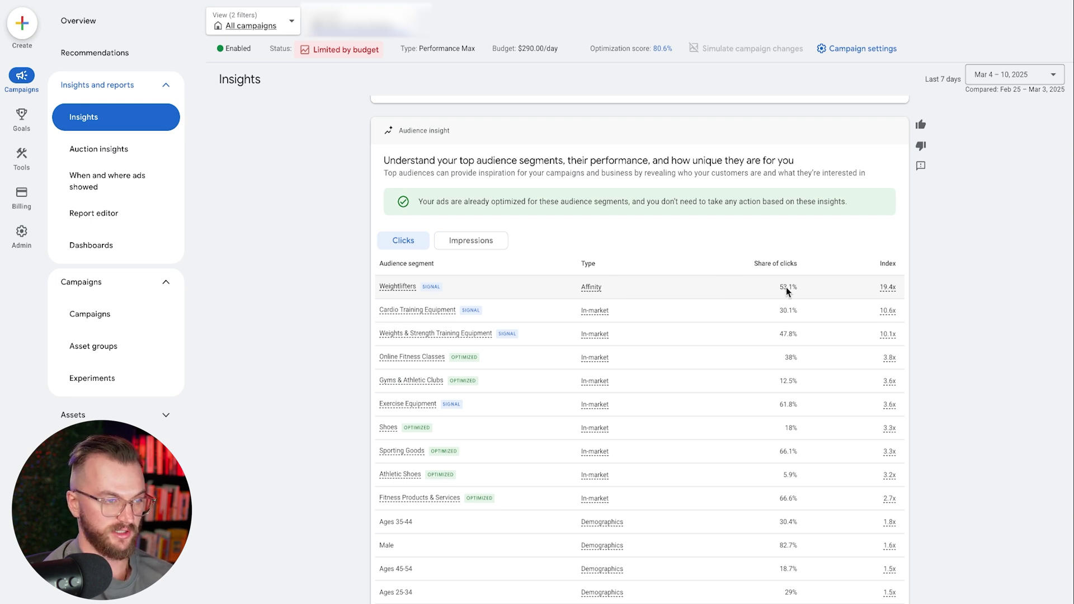
scroll(786, 290, down, 1)
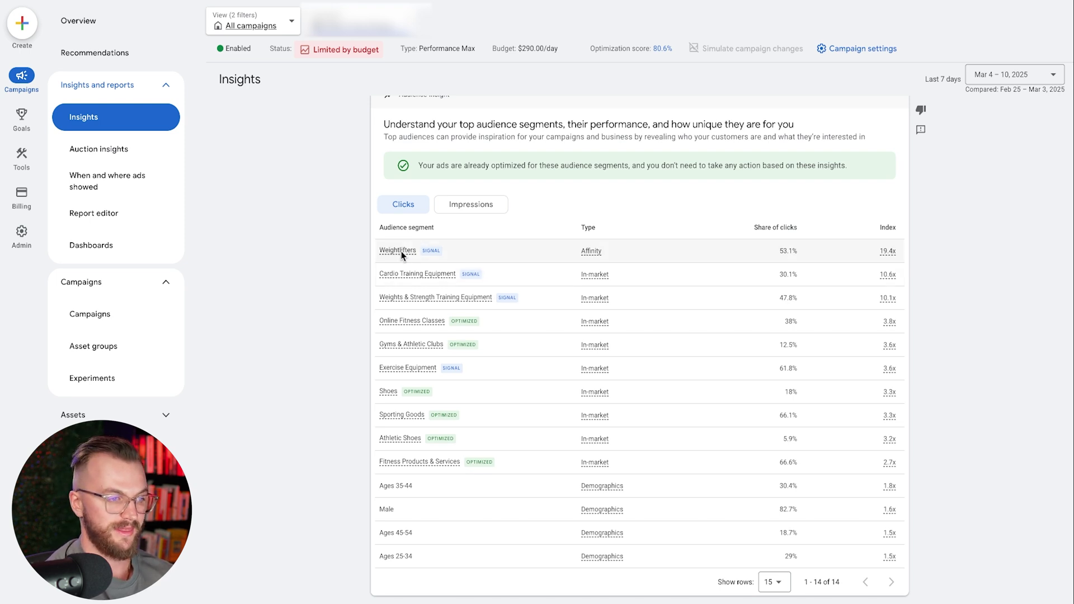
mouse_move(401, 252)
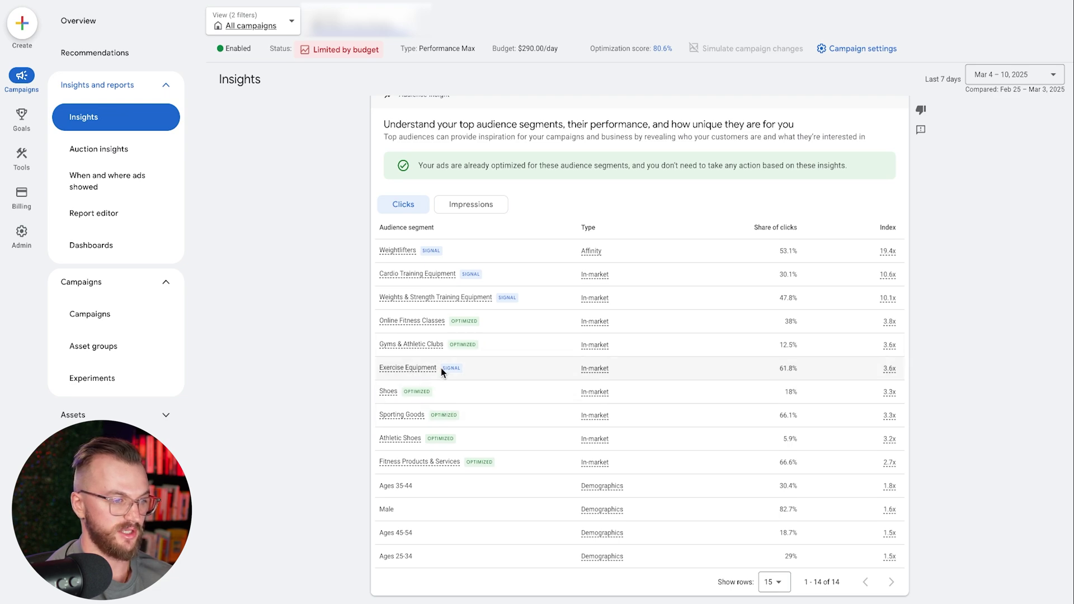
scroll(775, 326, down, 5)
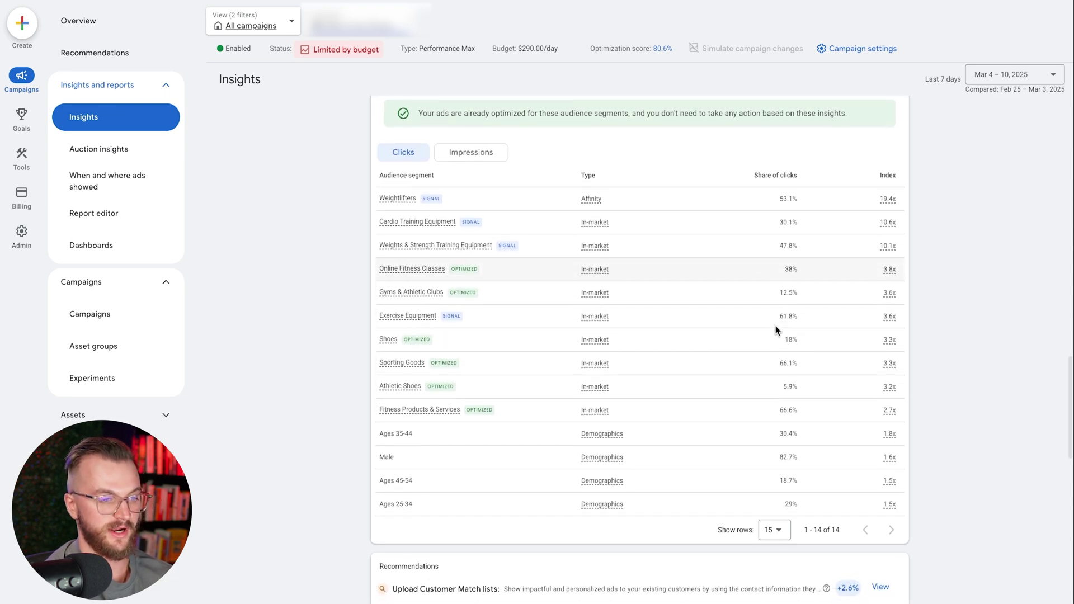
Review the 28-day conversion value and cost performance insights and the target pacing insight.
scroll(775, 330, down, 9)
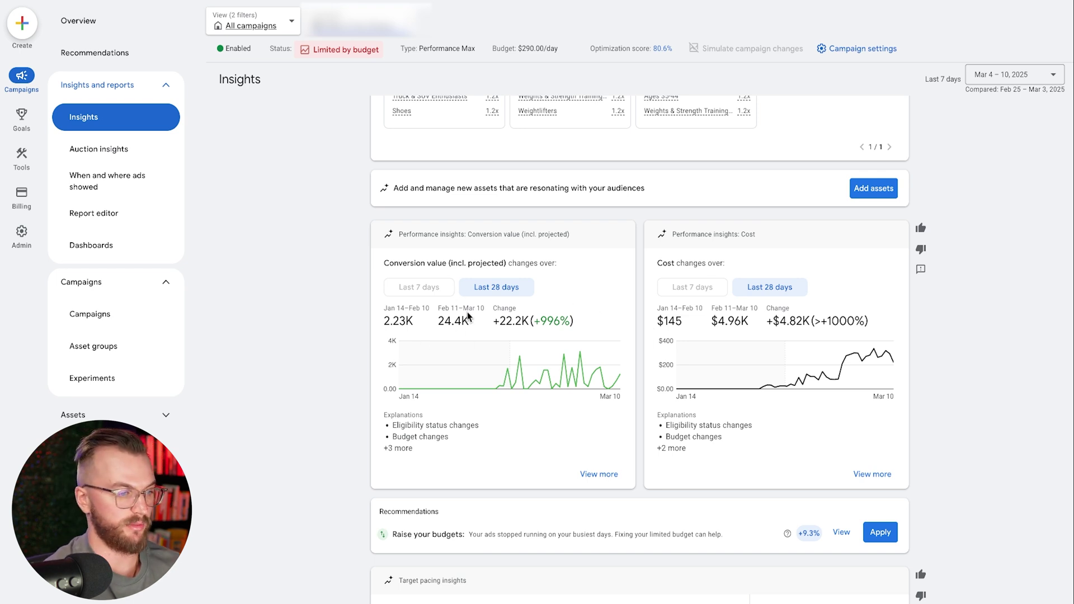
scroll(772, 287, down, 3)
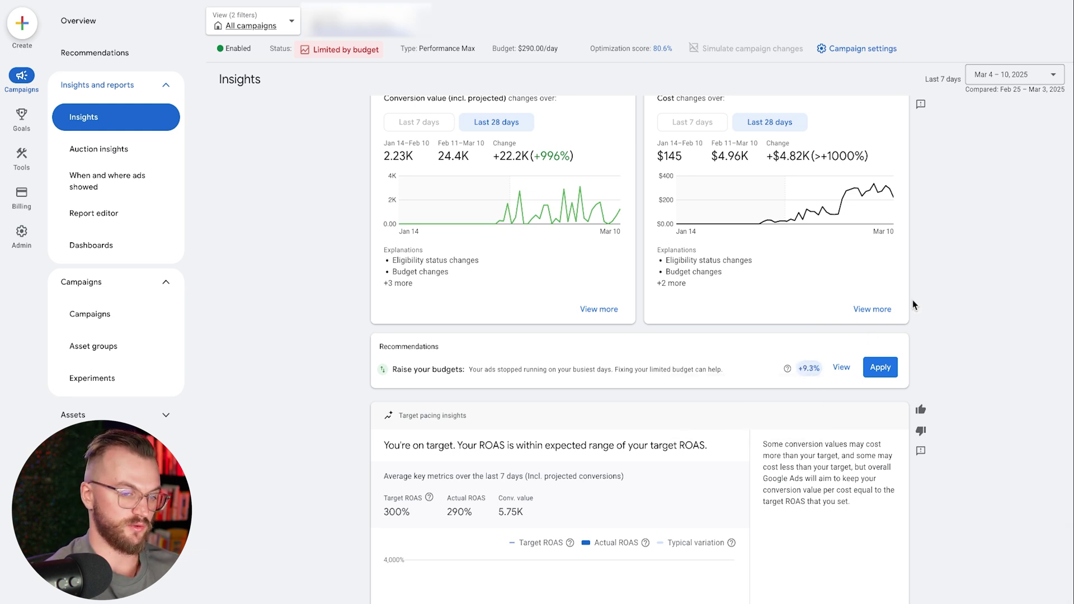
scroll(914, 340, down, 3)
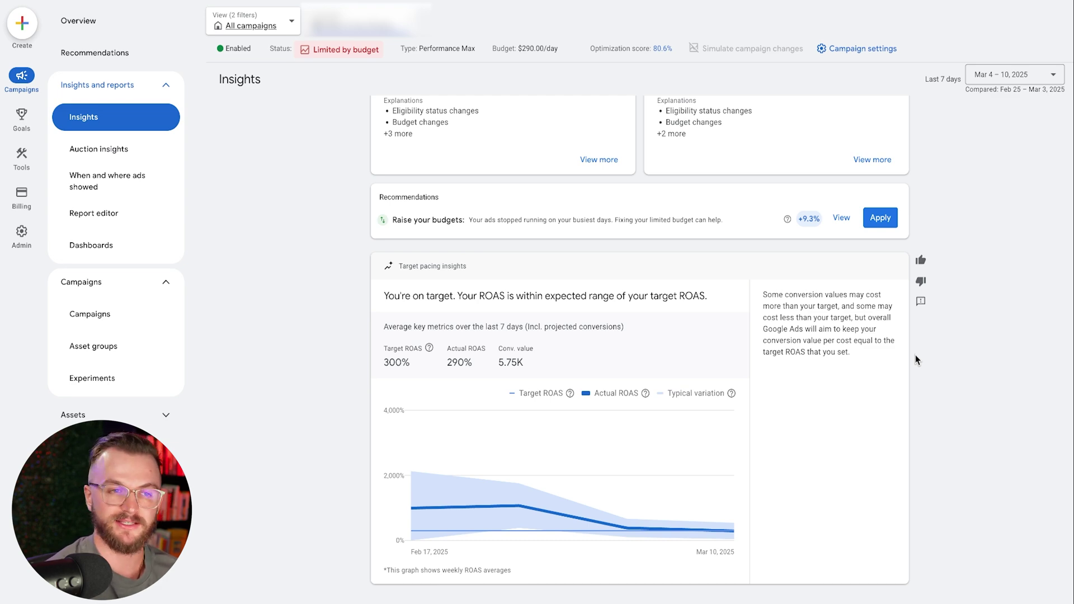
scroll(914, 354, up, 15)
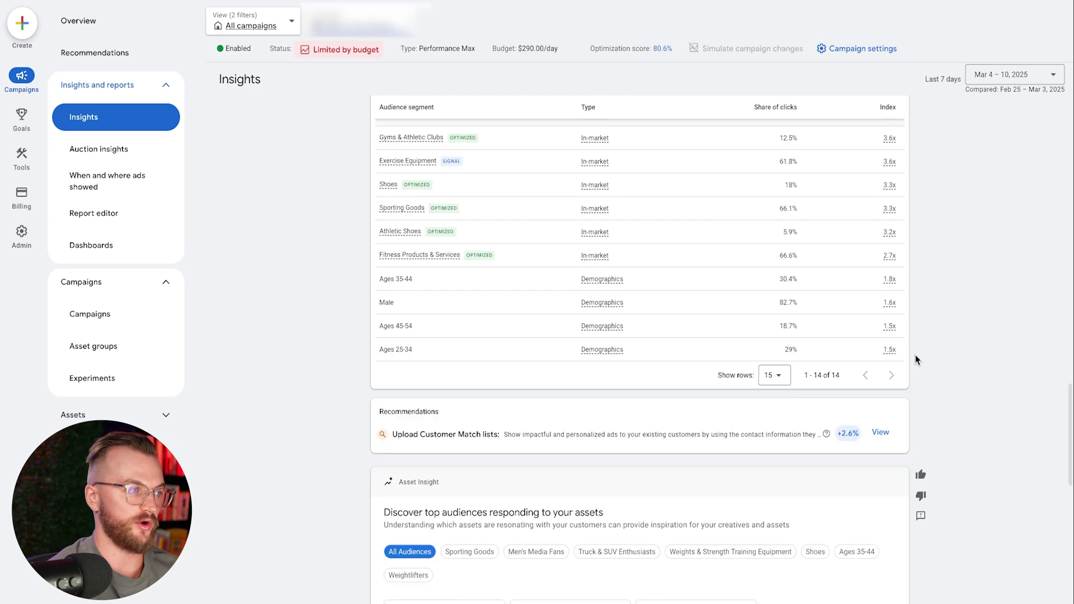
View the campaign overview and open the campaign settings.
click(81, 21)
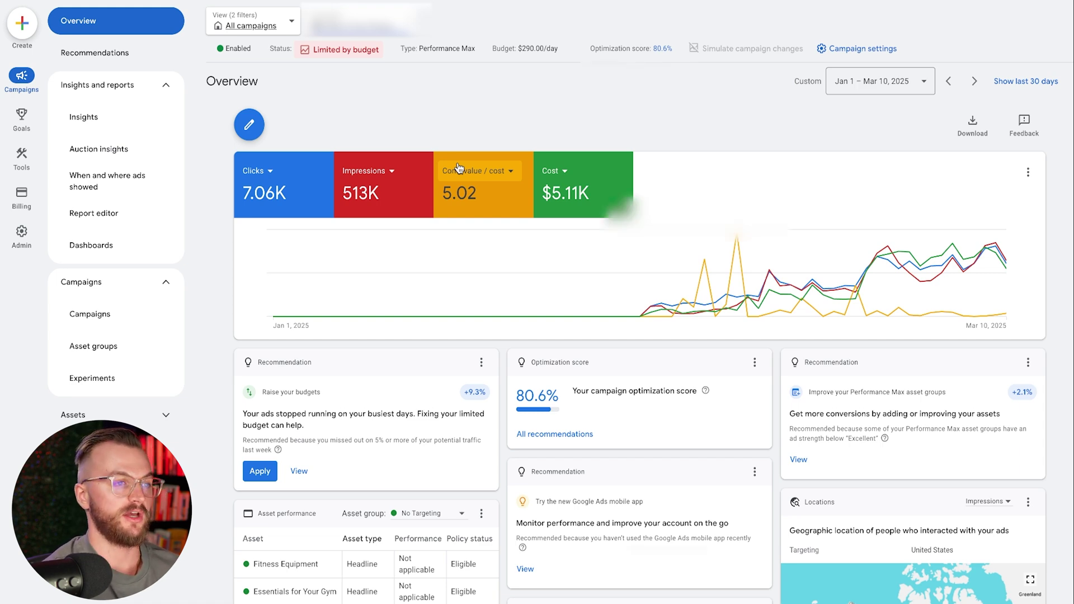
click(861, 47)
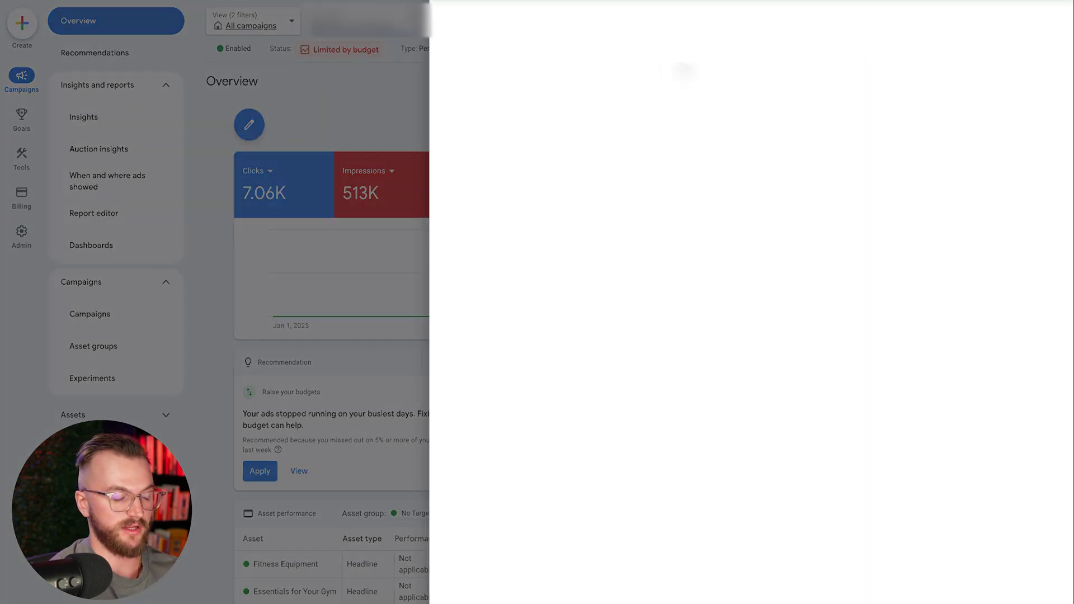
click(716, 390)
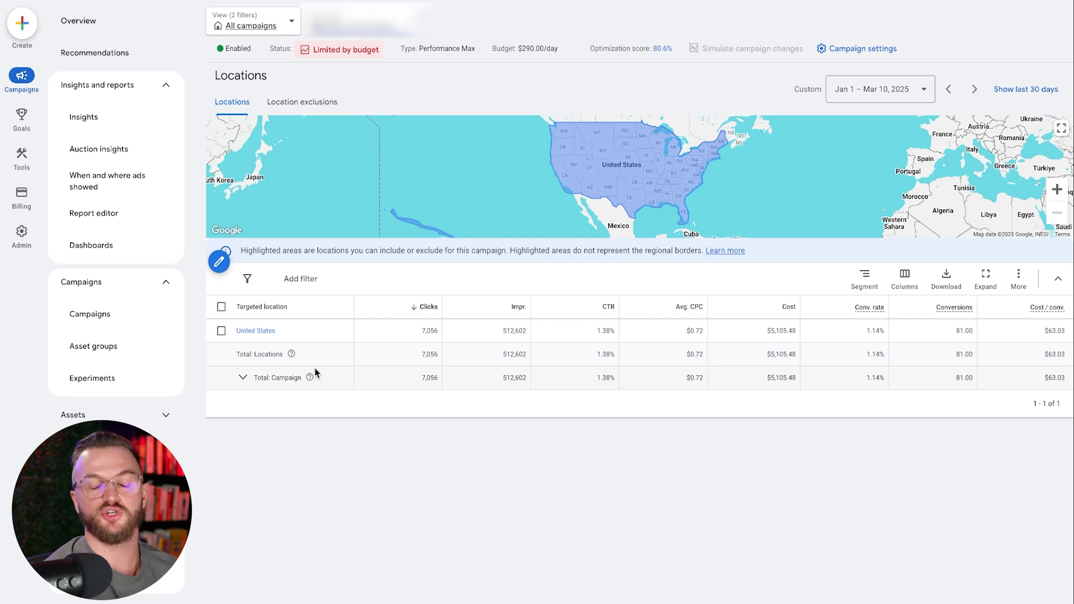
Narrow the United States location results by states and add the Conv. value / cost column to the table.
click(264, 332)
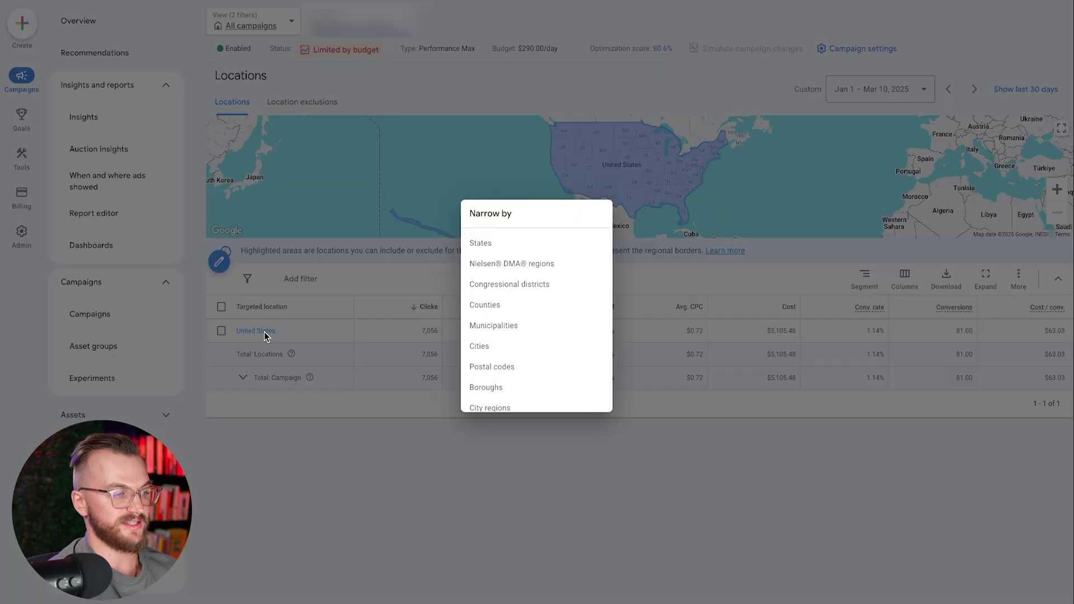
click(487, 247)
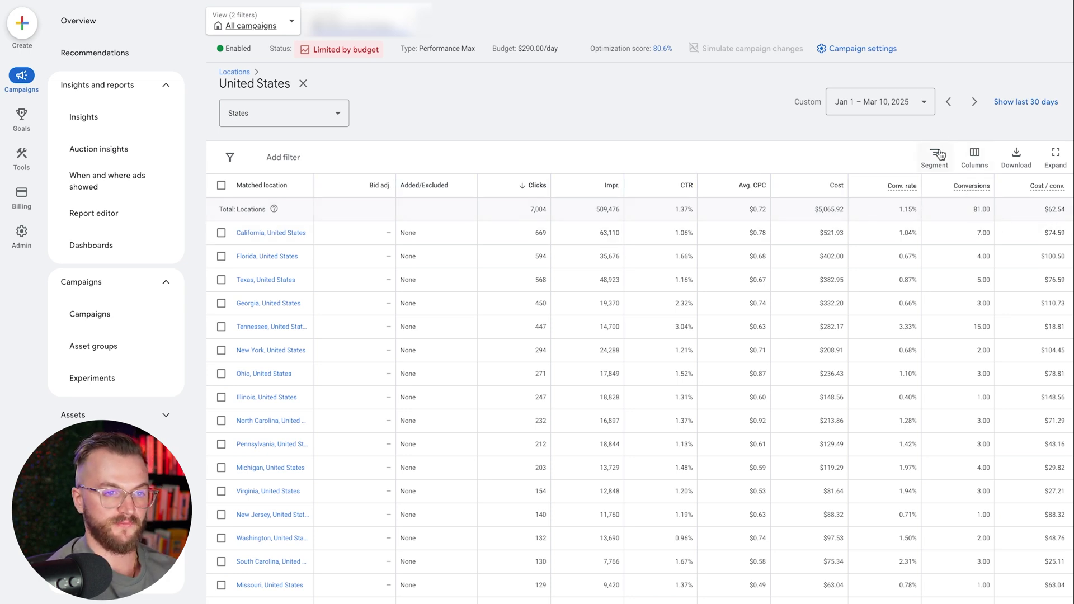
click(974, 154)
click(462, 221)
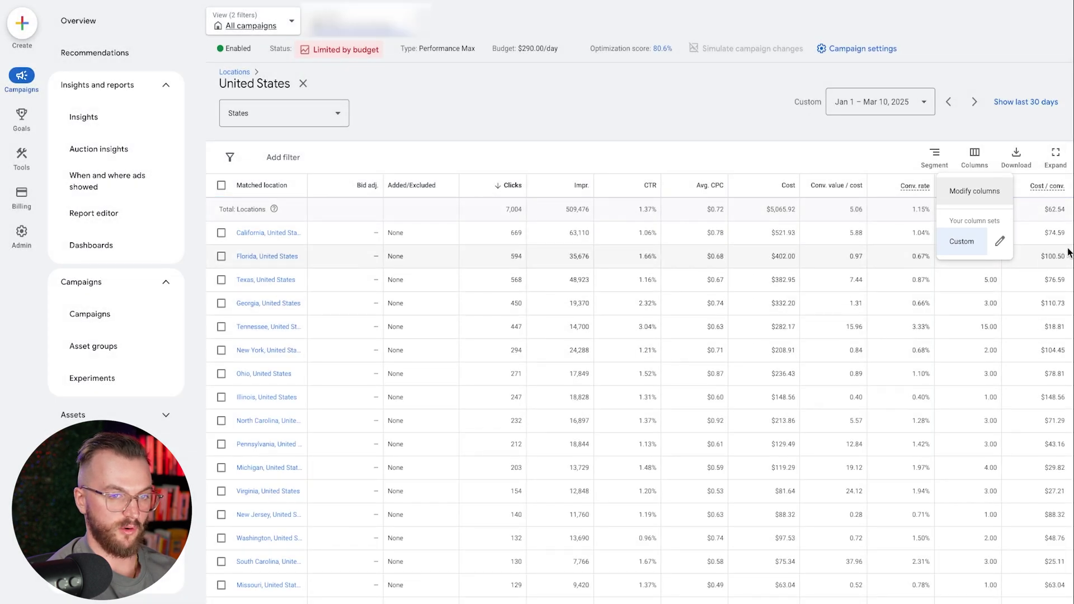
click(854, 237)
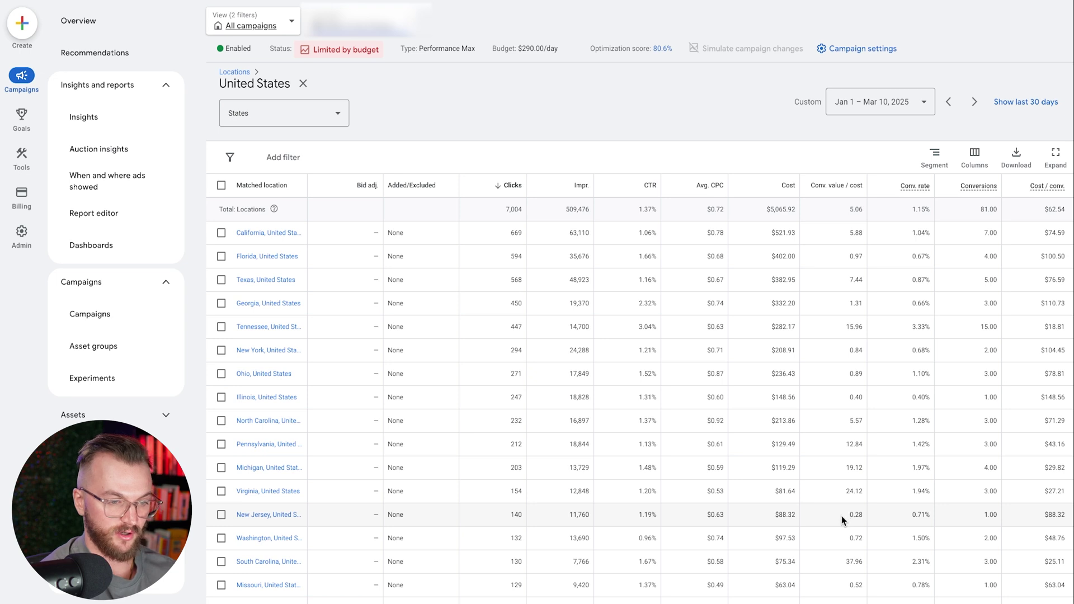
Compare the states' conversion value per cost and display the edit options for the Florida location.
scroll(801, 482, down, 1)
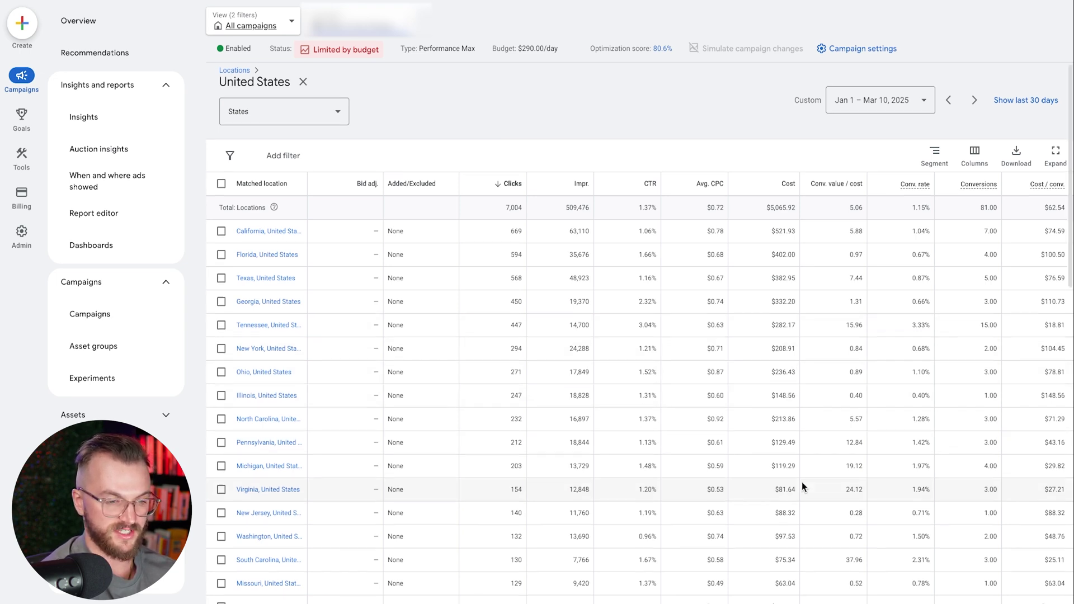
scroll(801, 482, down, 3)
scroll(818, 476, down, 5)
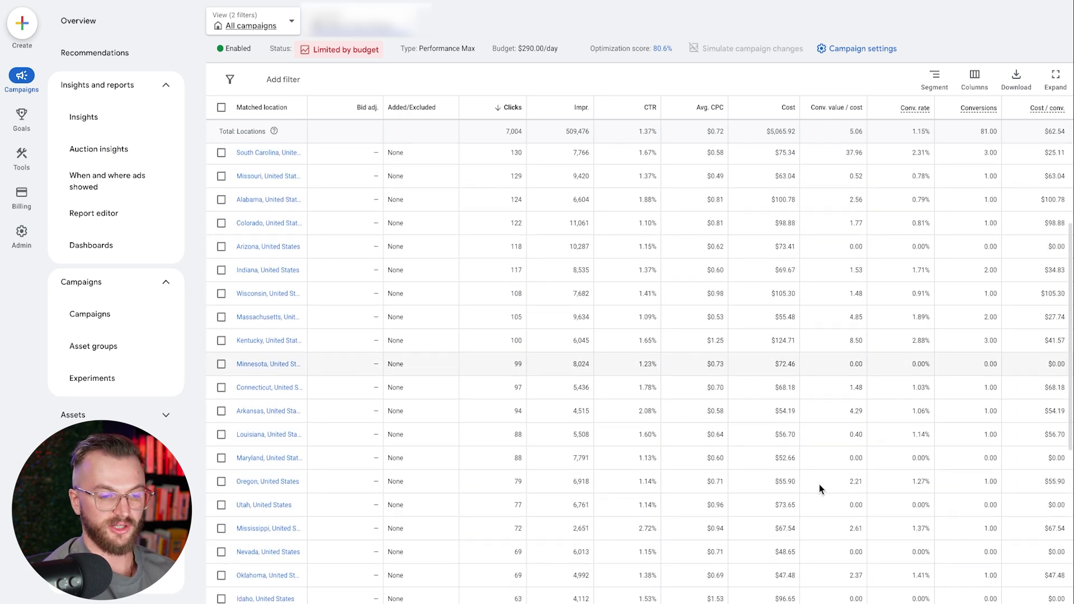
scroll(819, 484, up, 8)
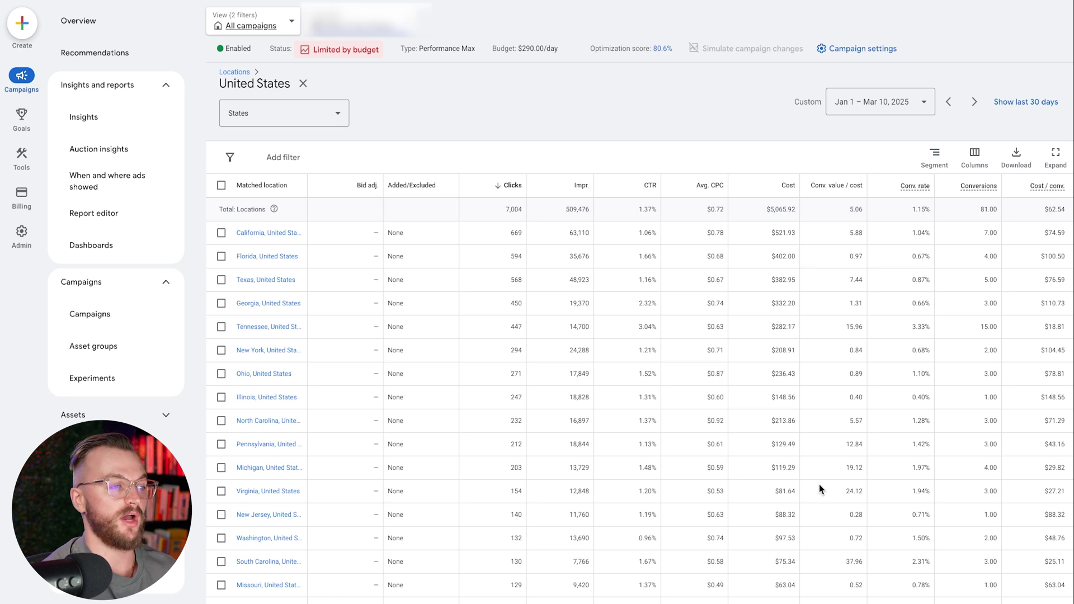
click(221, 256)
click(280, 157)
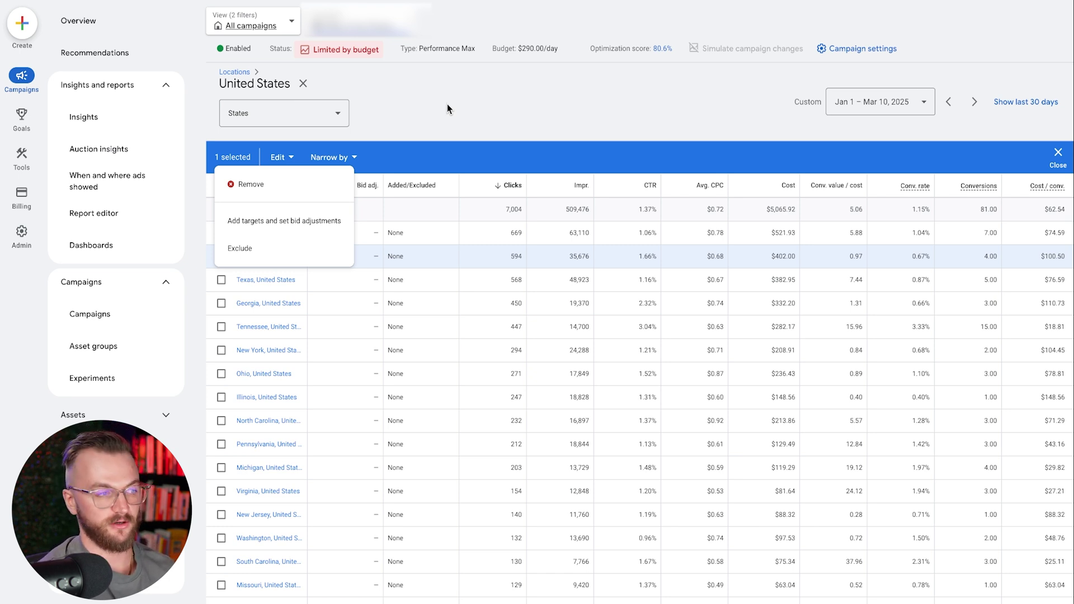
Open the campaign's recommendations and review its optimization score and the Optimize your budgets recommendation.
click(119, 62)
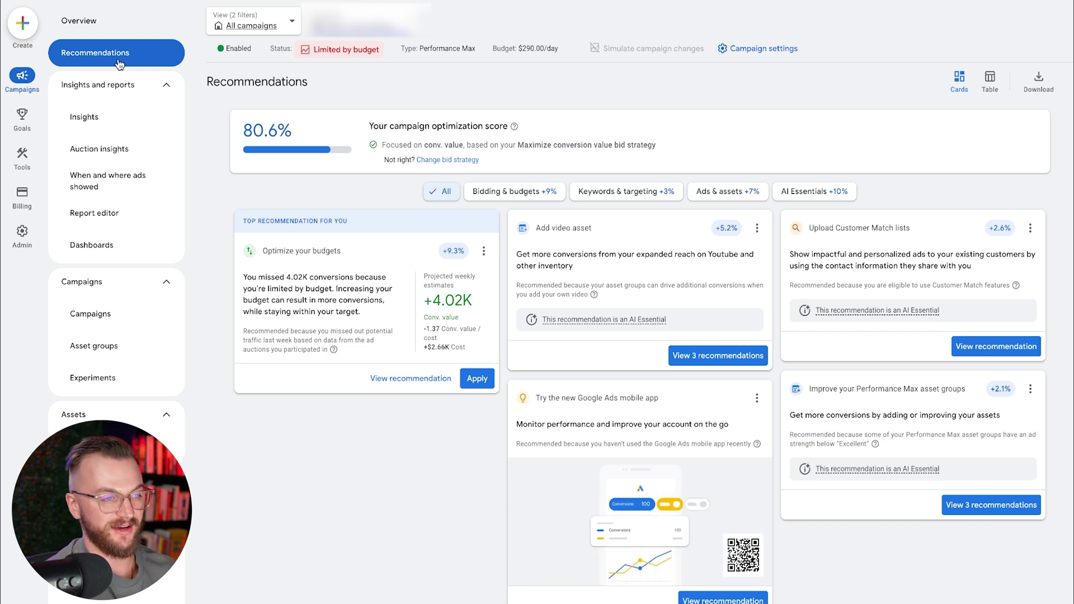
drag(293, 132, 233, 130)
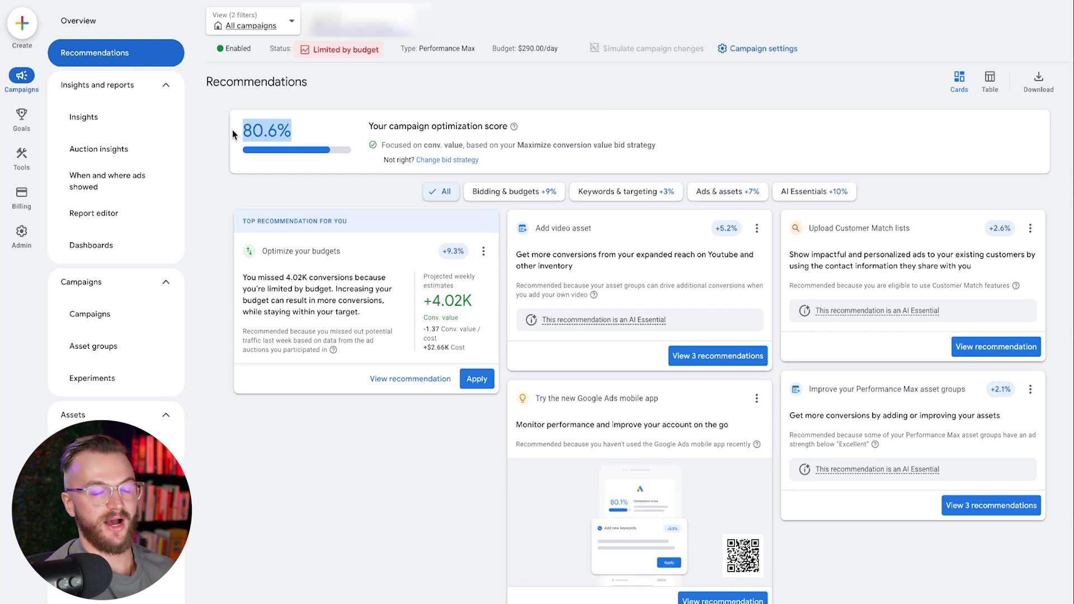
click(316, 448)
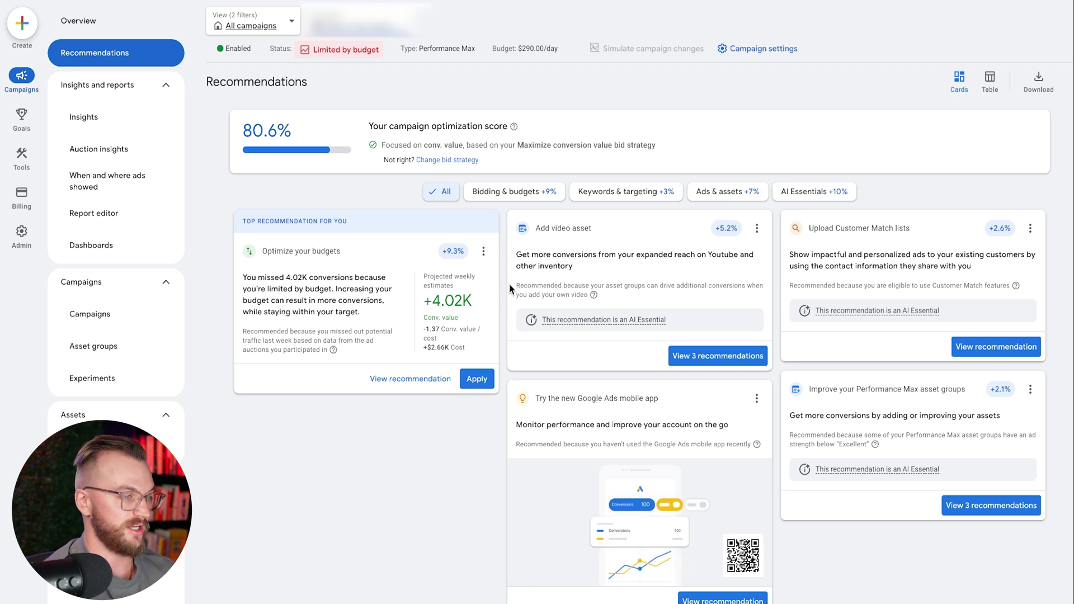
mouse_move(477, 352)
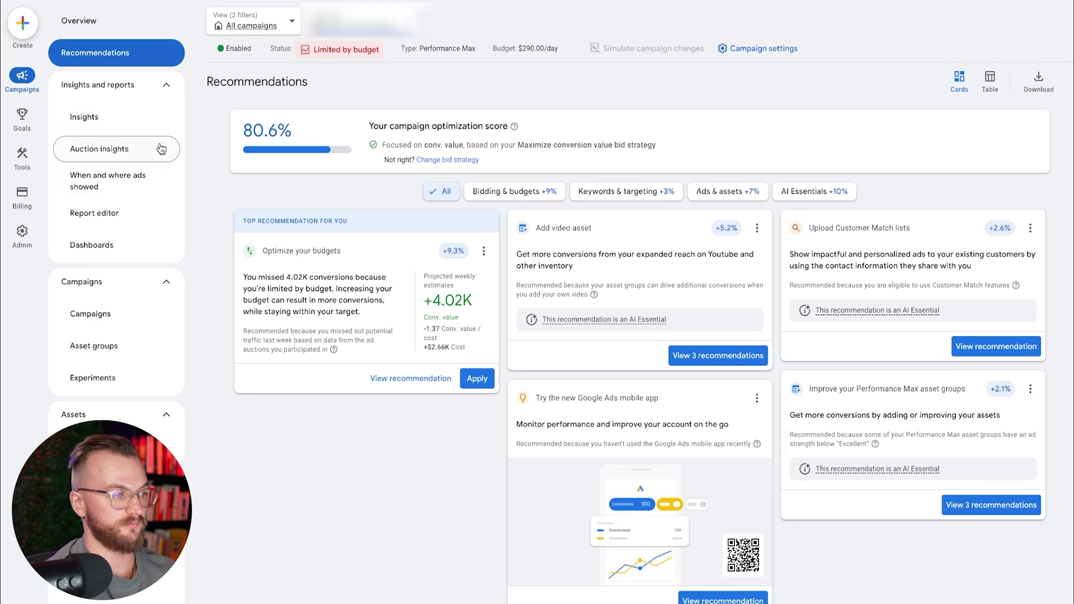
Open the report on when and where ads showed and view the results by device.
click(112, 180)
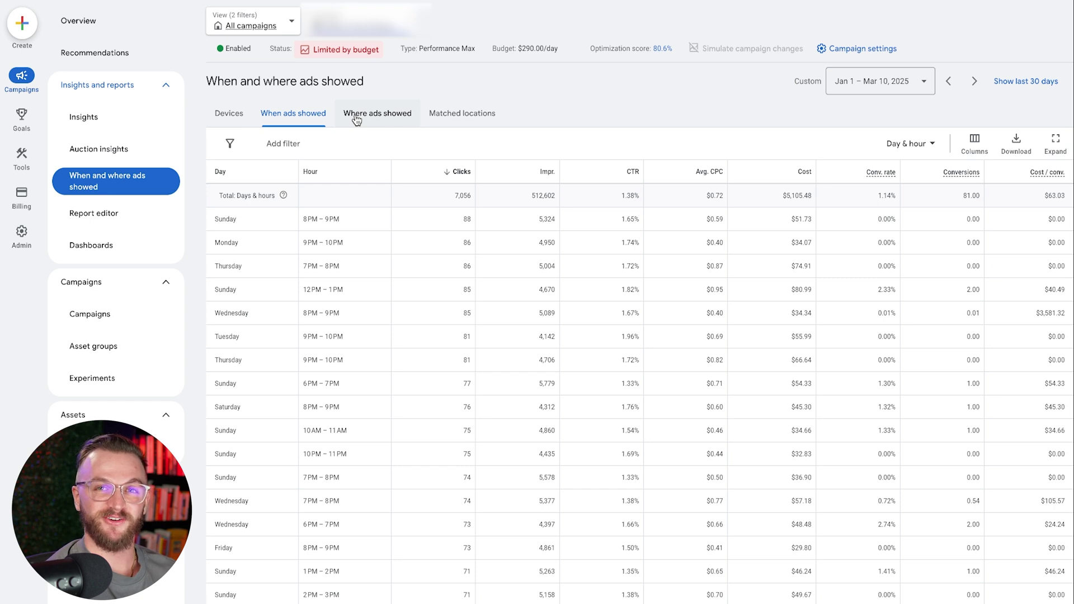
click(229, 113)
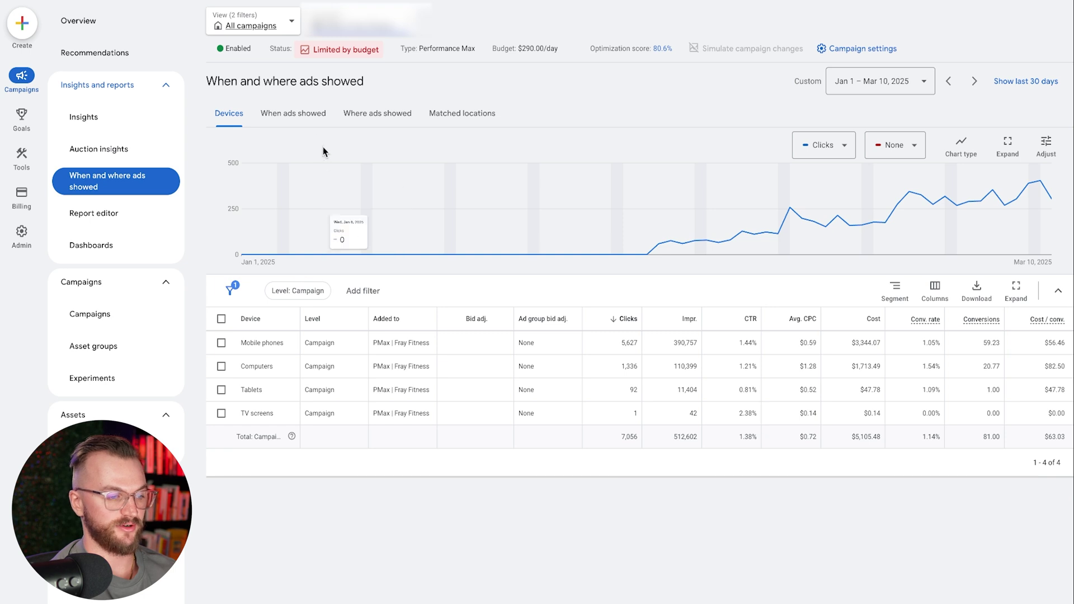
Show the results by day and hour, sort them by conversions from highest to lowest, and review the list.
click(302, 115)
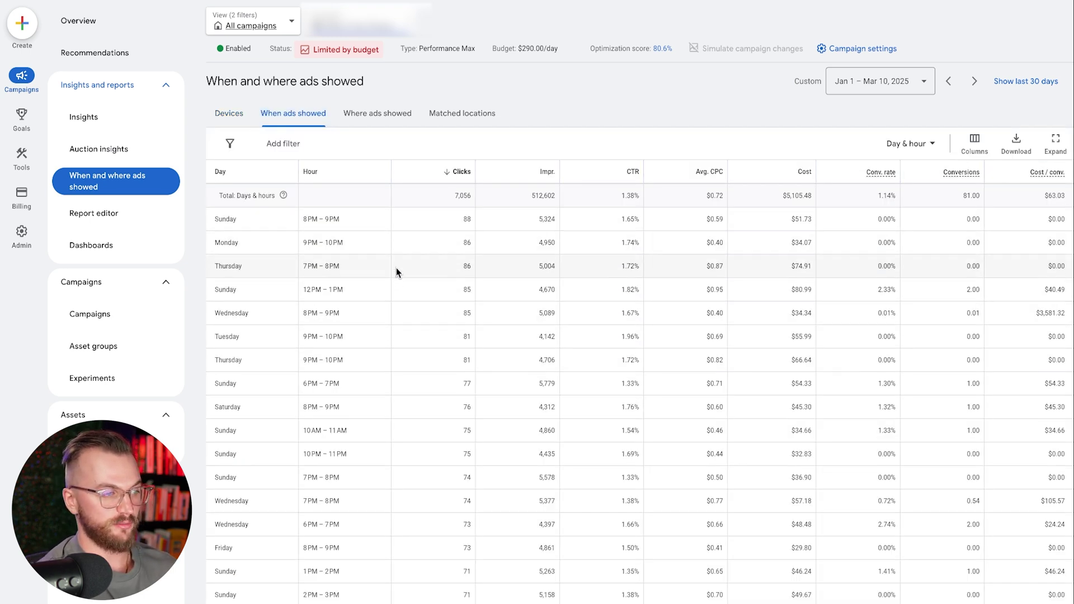
scroll(380, 343, down, 15)
scroll(381, 343, up, 15)
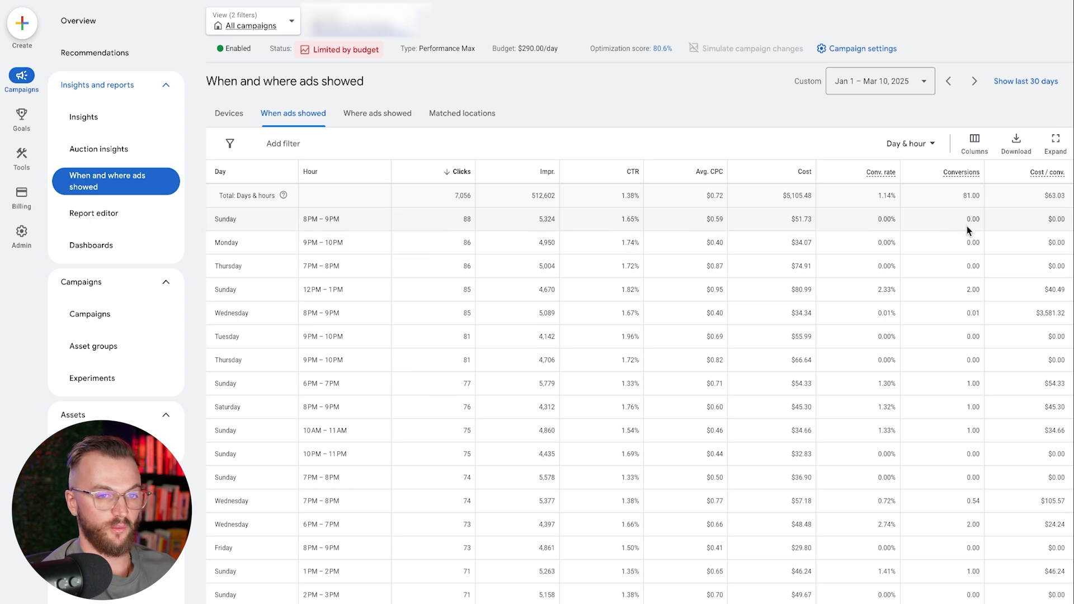
click(950, 172)
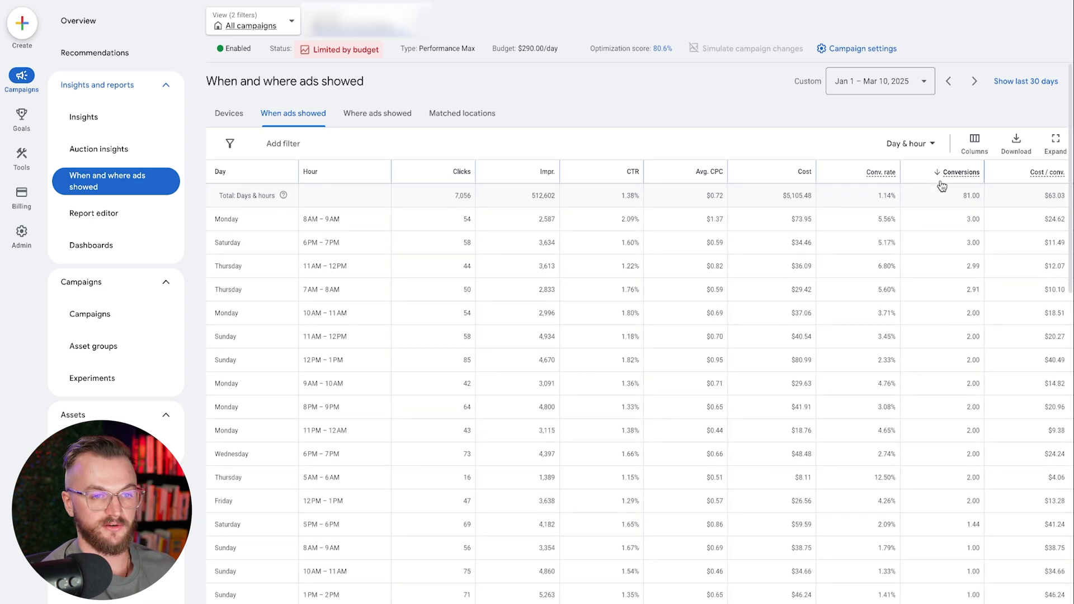
scroll(960, 414, down, 5)
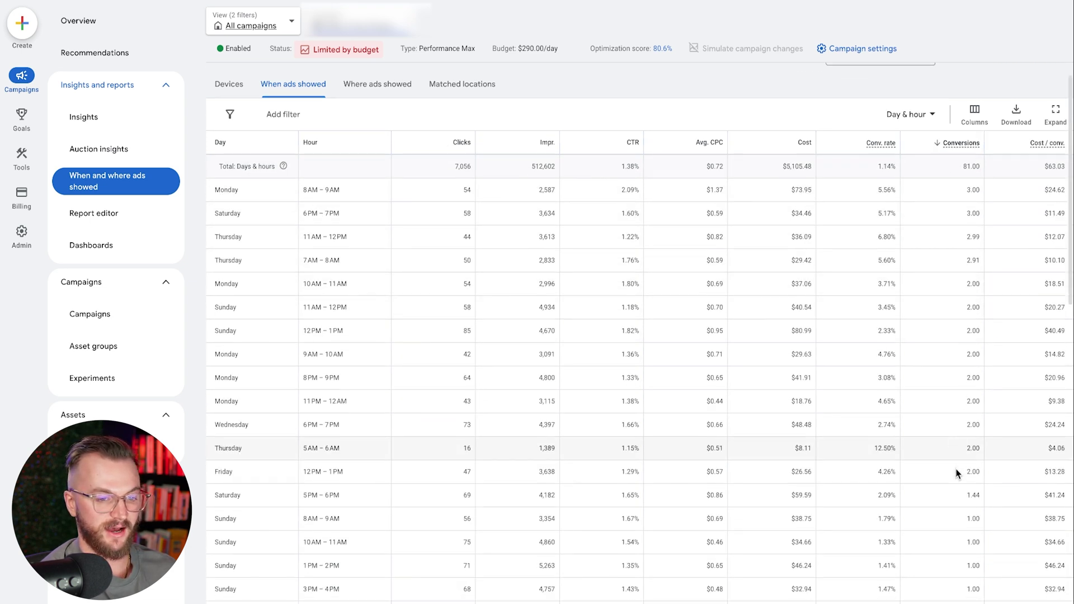
scroll(957, 474, down, 5)
scroll(957, 474, up, 15)
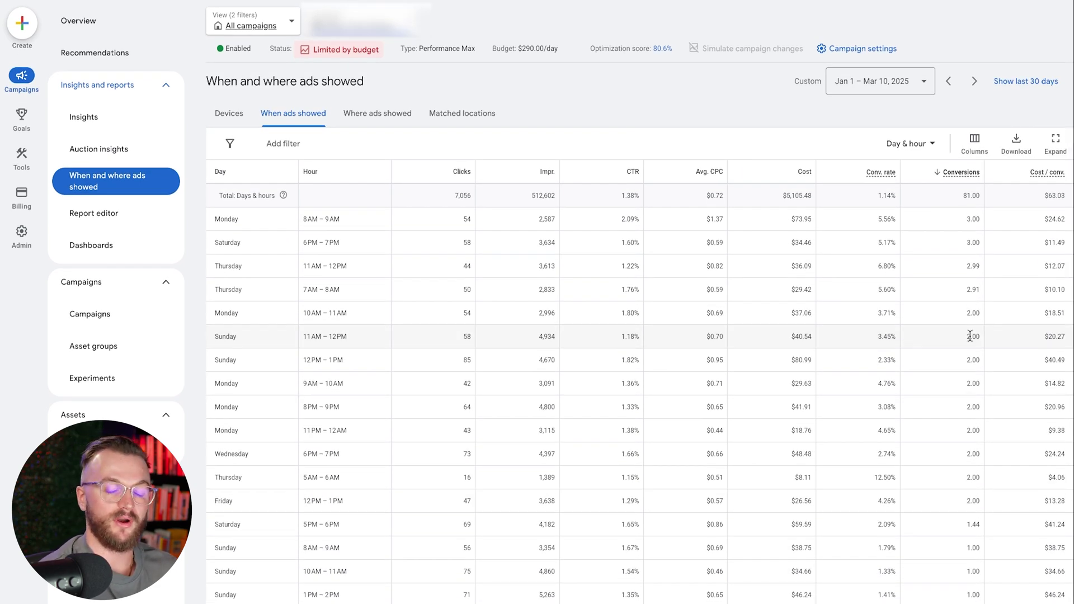
Open the report editor and look through the report templates in the template gallery.
click(129, 213)
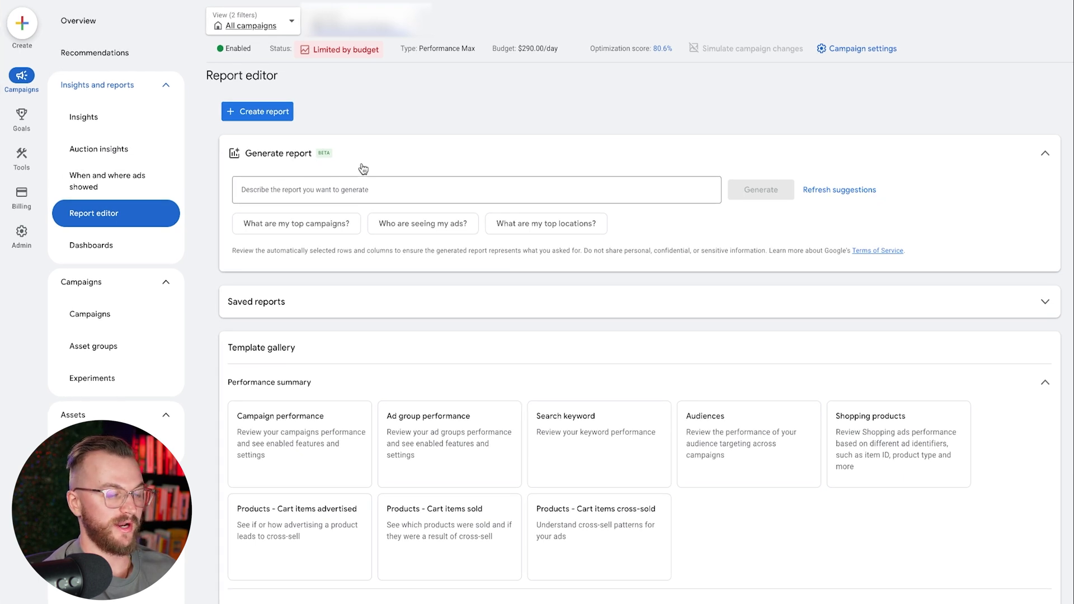
scroll(486, 249, down, 2)
scroll(483, 247, up, 2)
scroll(472, 245, down, 3)
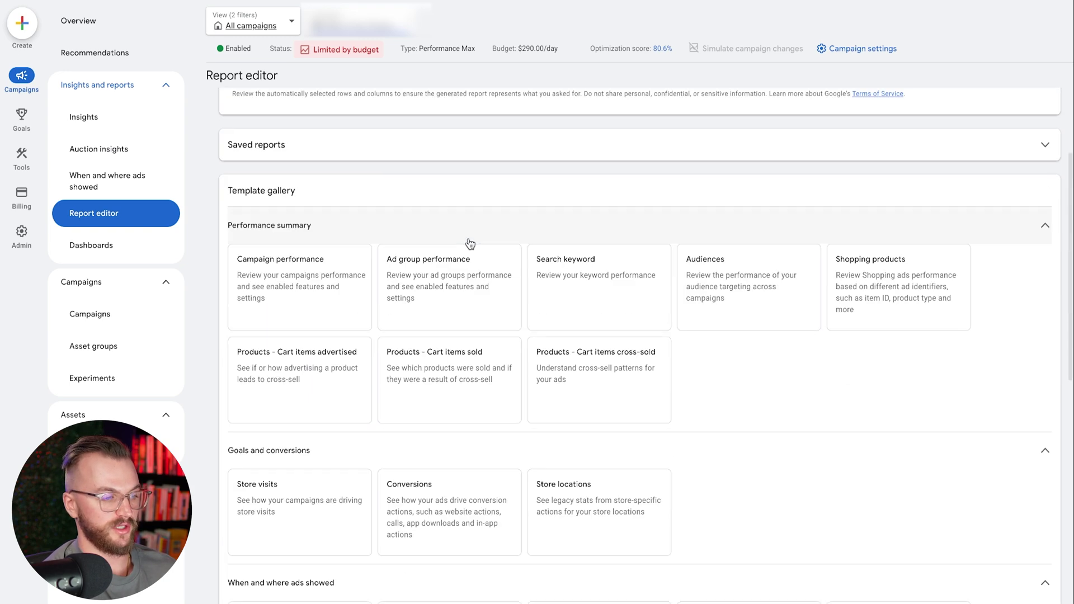
scroll(469, 241, down, 2)
scroll(473, 333, up, 3)
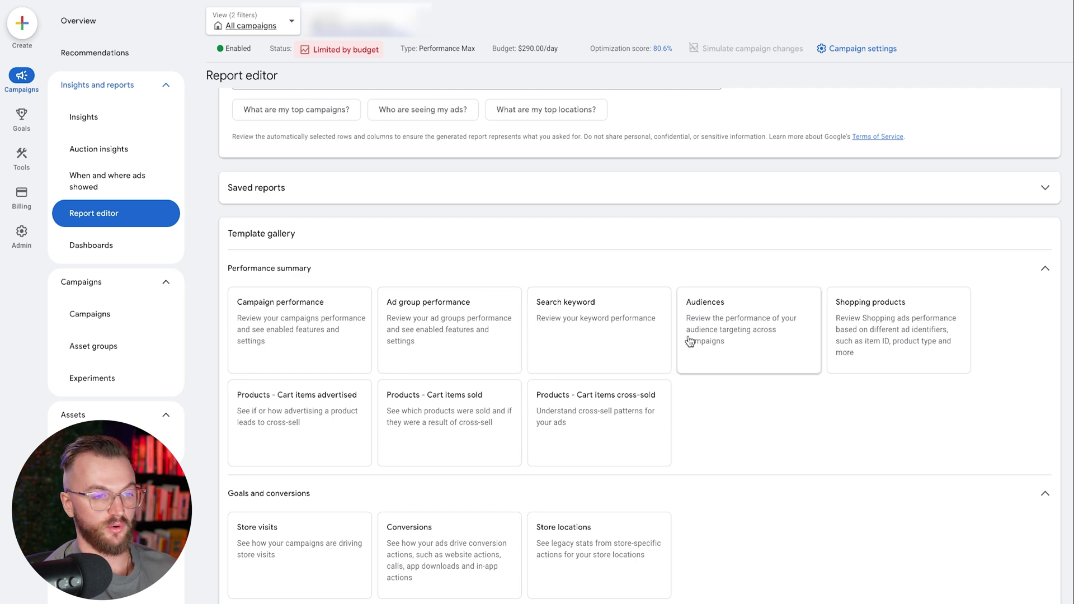
scroll(561, 428, down, 5)
scroll(482, 380, down, 7)
scroll(492, 390, up, 13)
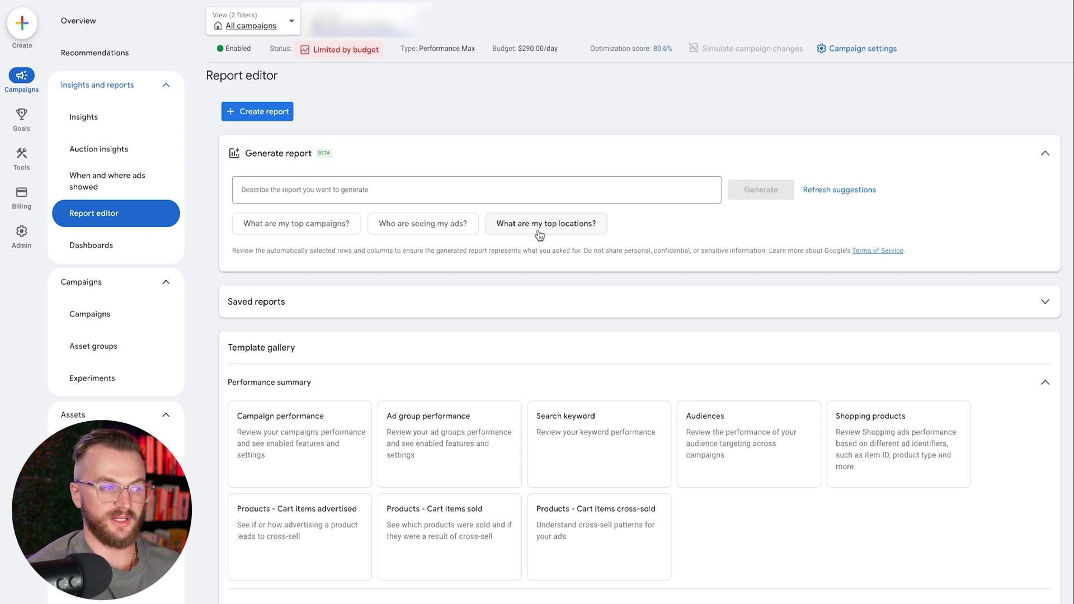
Try to generate a report from the description "what asset group is performing the best".
click(353, 186)
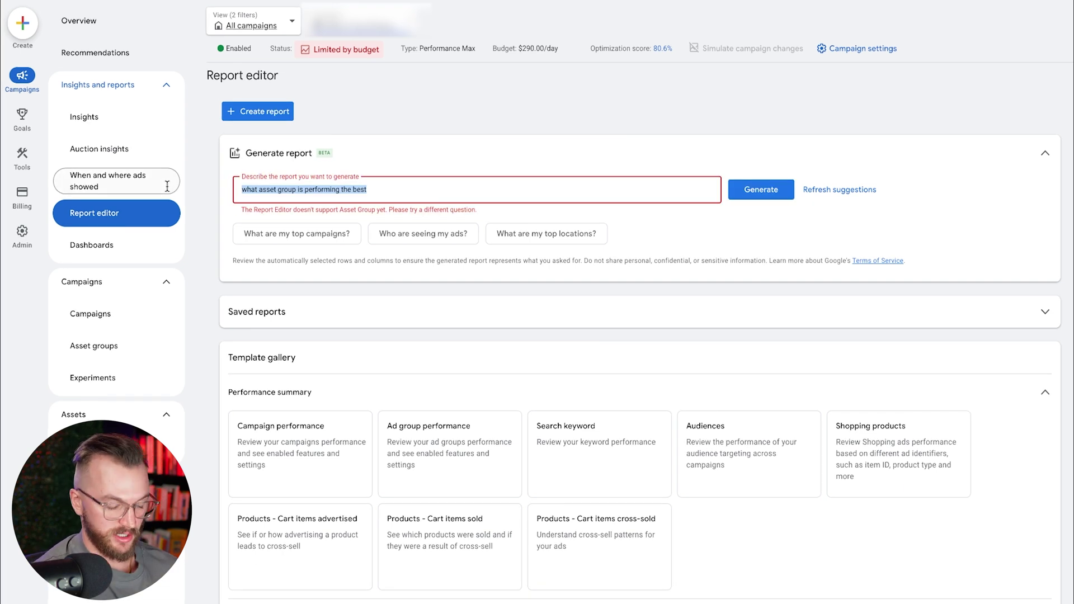
Replace the report description with the suggestion "Who are seeing my ads?", generate the report, and dismiss the feedback notice.
key(BackSpace)
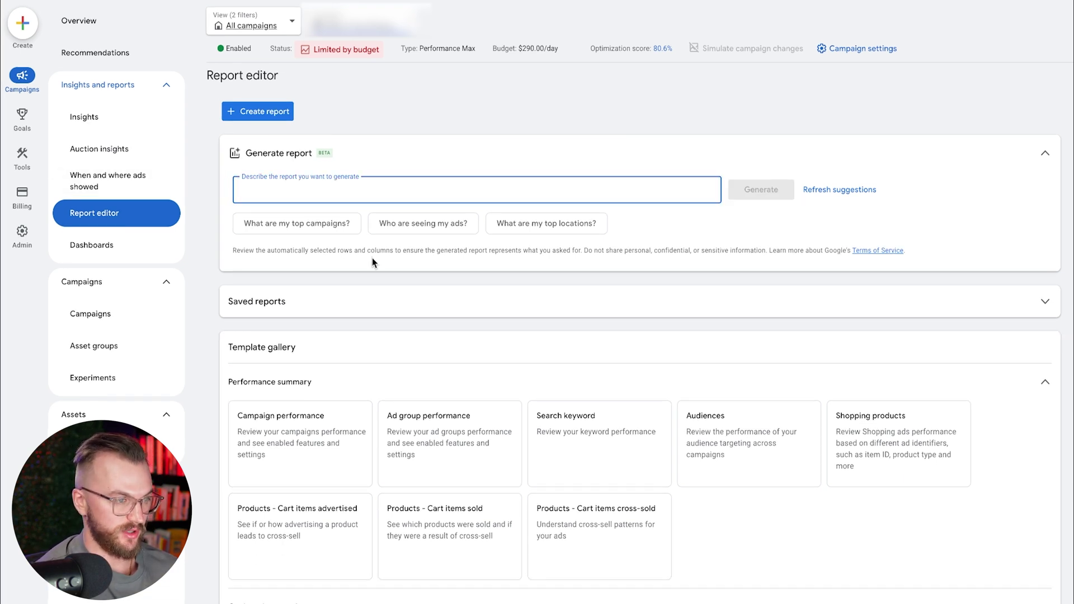
click(436, 224)
click(733, 196)
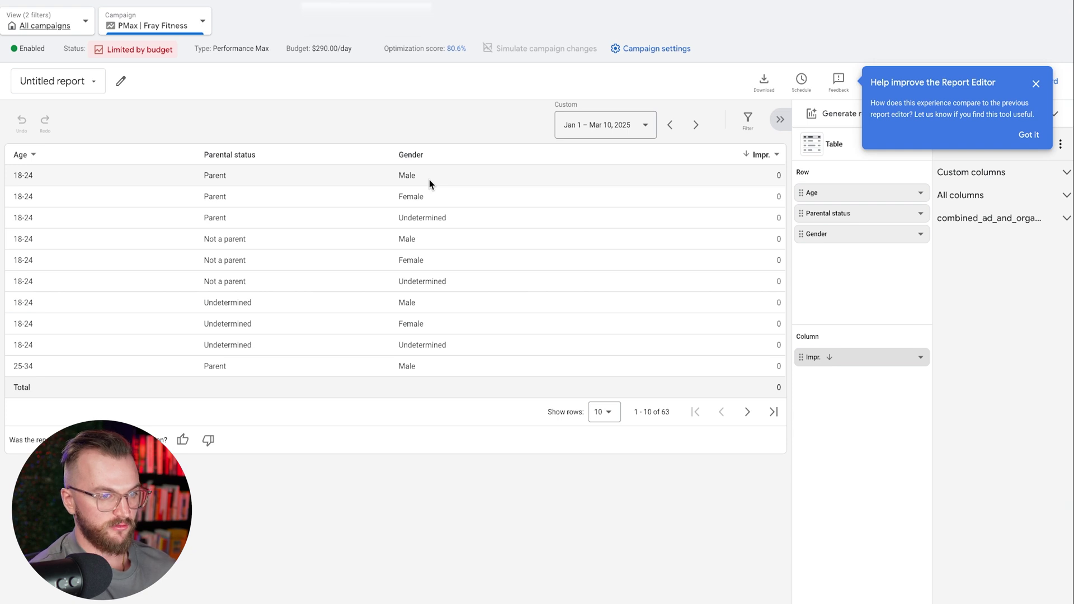
click(1035, 85)
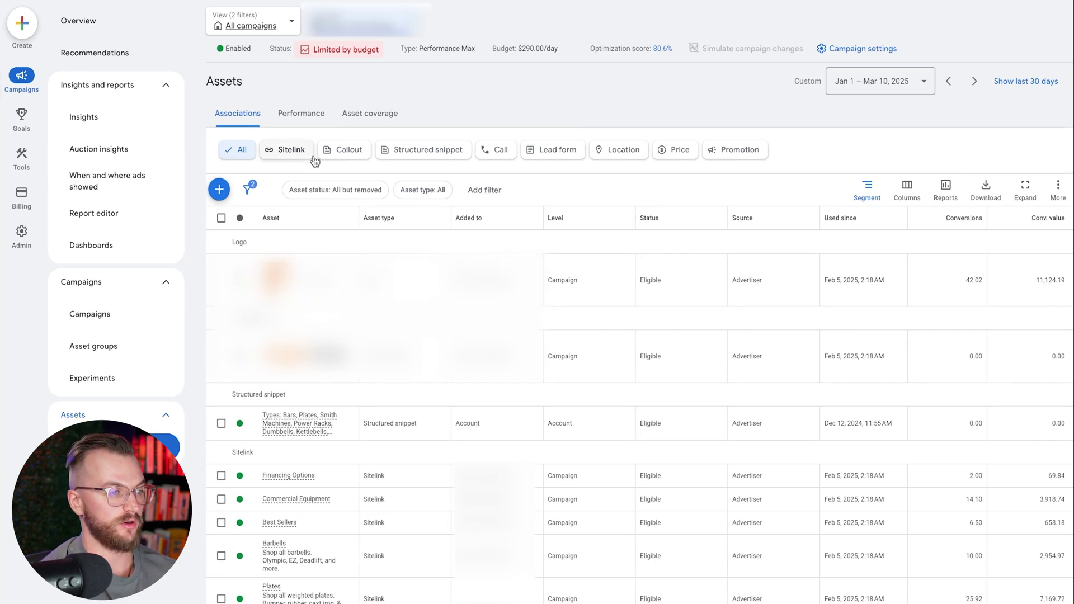
Review the conversions and conversion value of the campaign's logo, structured snippet and sitelink assets in the associations list.
scroll(331, 372, down, 1)
scroll(336, 369, down, 3)
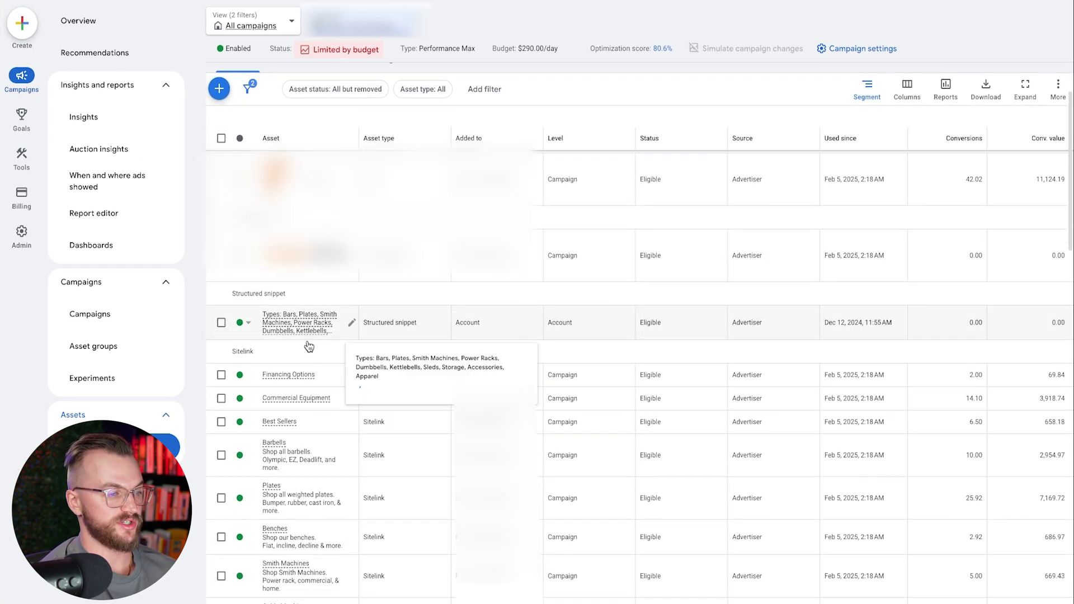
scroll(392, 263, down, 10)
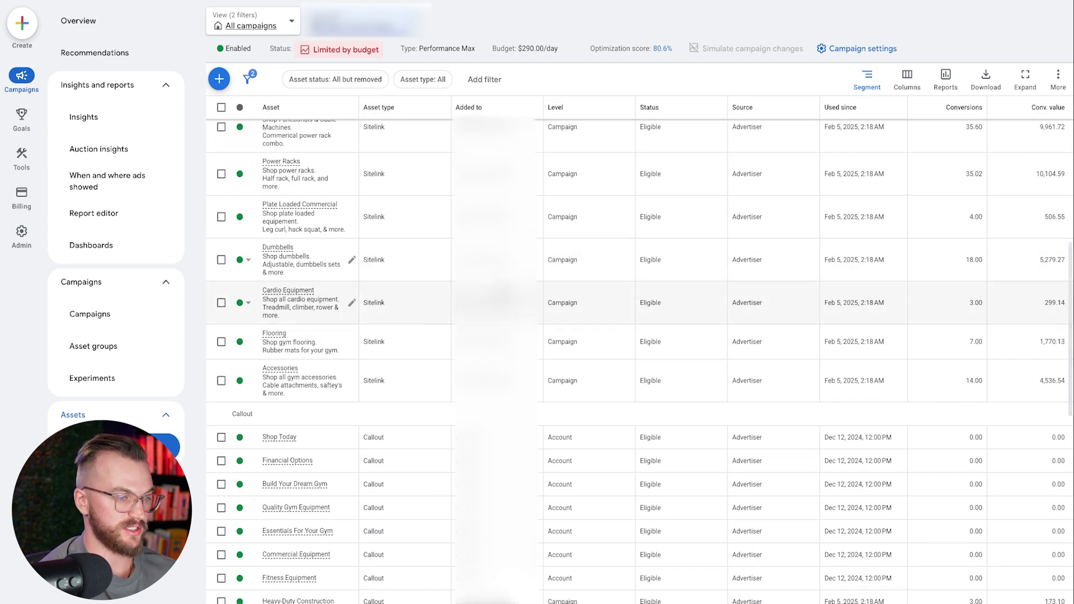
scroll(559, 313, up, 4)
scroll(609, 319, up, 3)
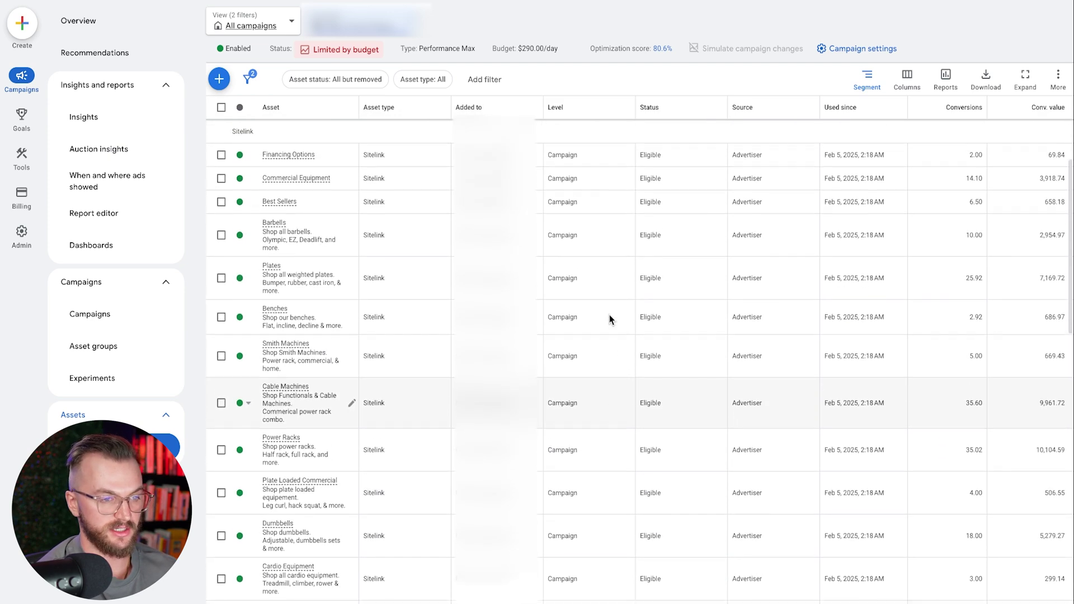
scroll(970, 284, up, 9)
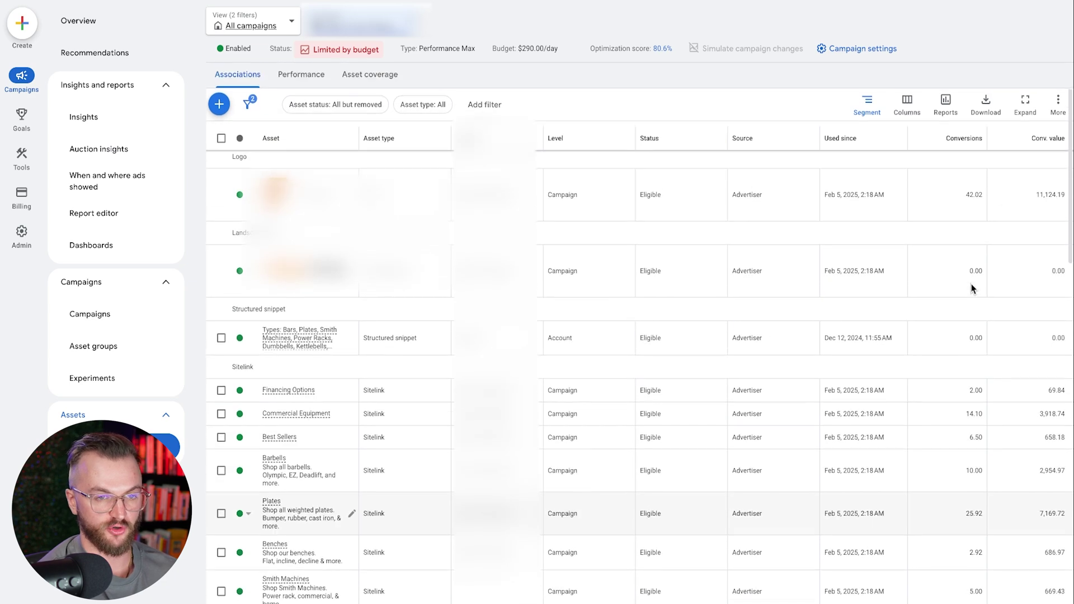
scroll(844, 357, down, 8)
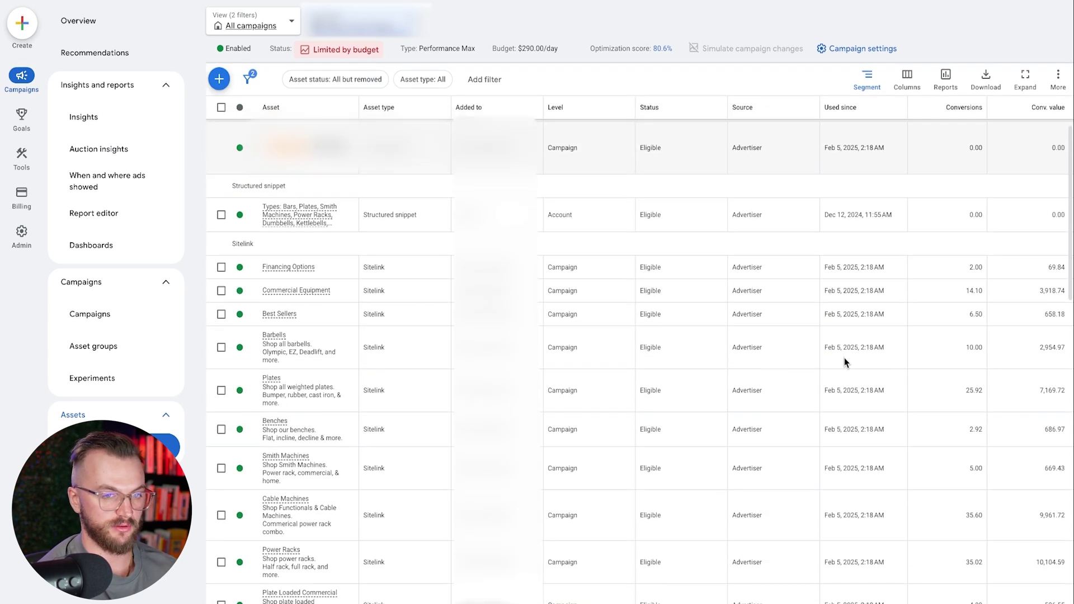
scroll(844, 357, up, 8)
mouse_move(324, 367)
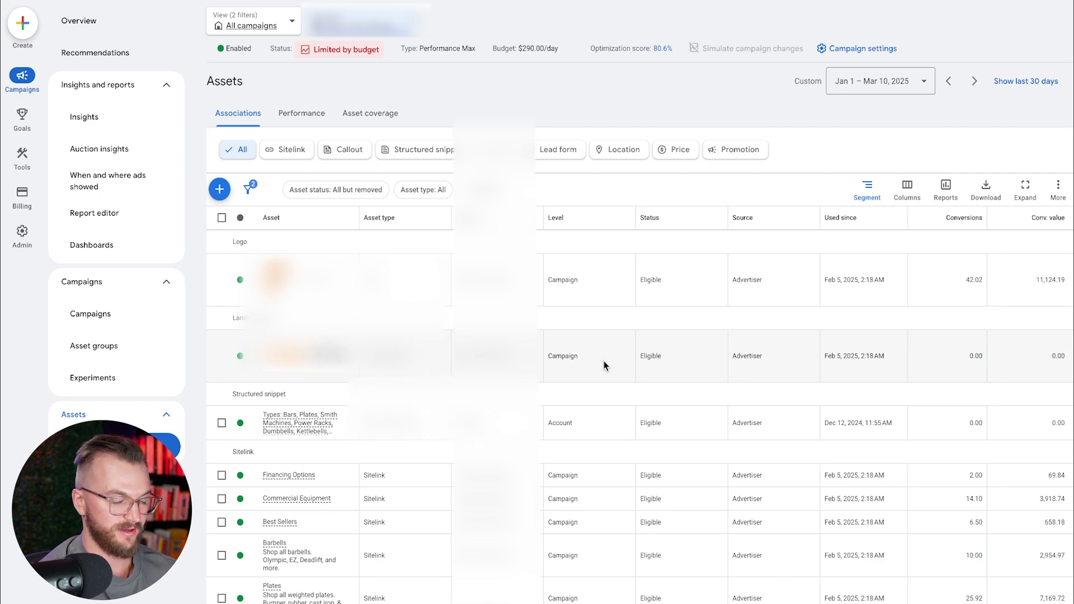
Compare the conversions of the account-level and campaign-level callout assets and check the totals per asset type.
scroll(603, 359, down, 10)
scroll(603, 359, down, 5)
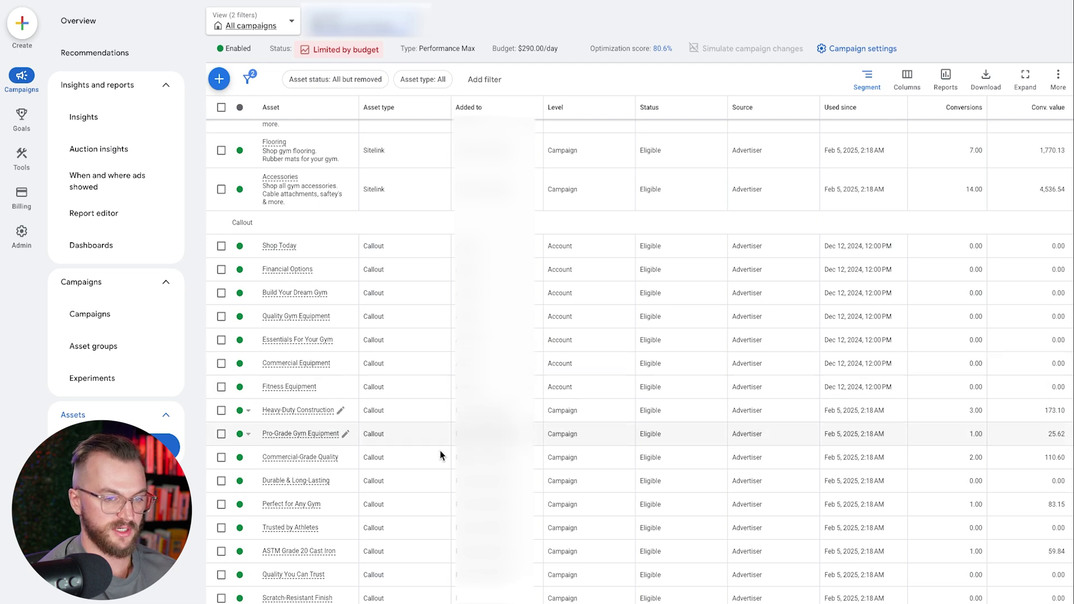
scroll(386, 391, down, 1)
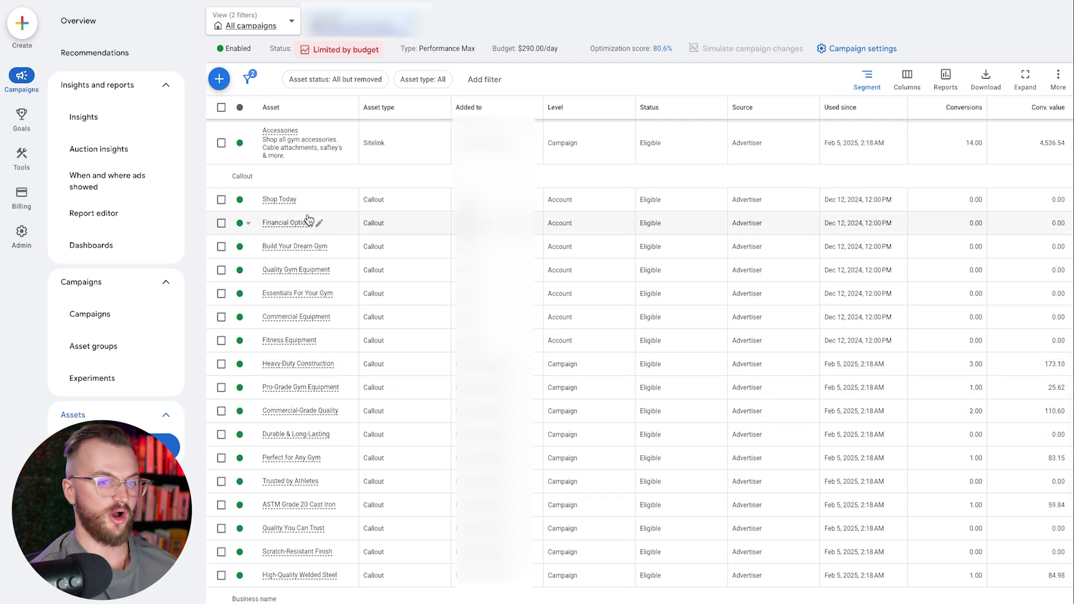
scroll(372, 285, down, 2)
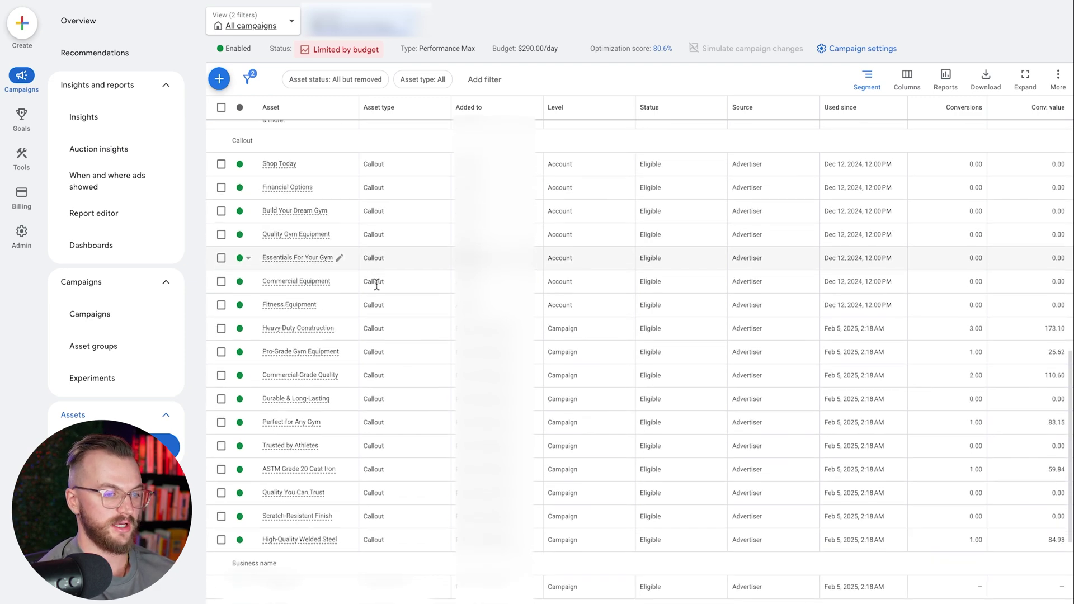
scroll(377, 288, down, 3)
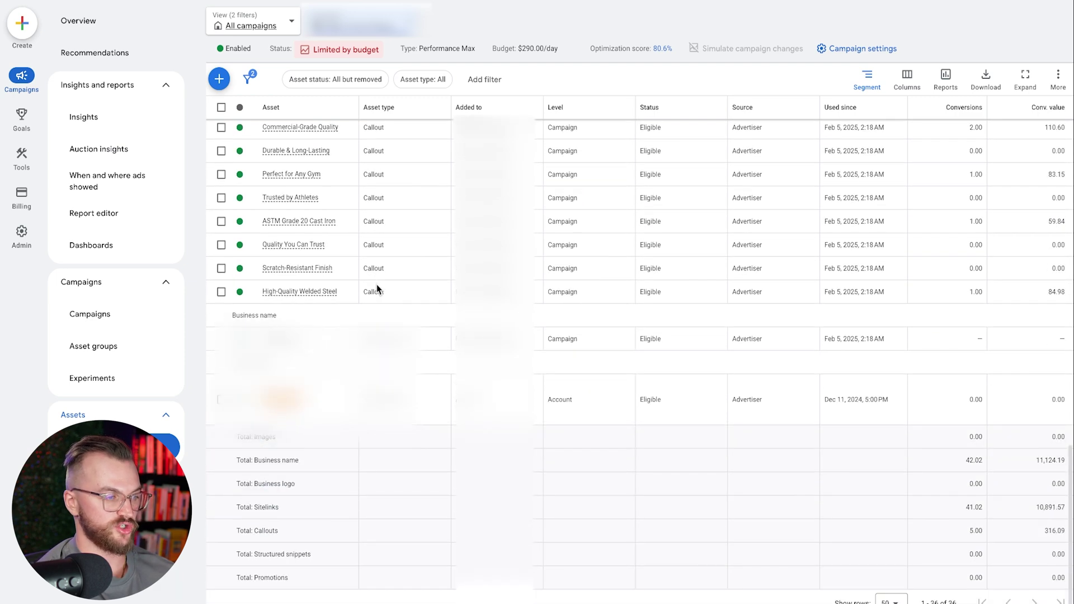
scroll(376, 217, up, 1)
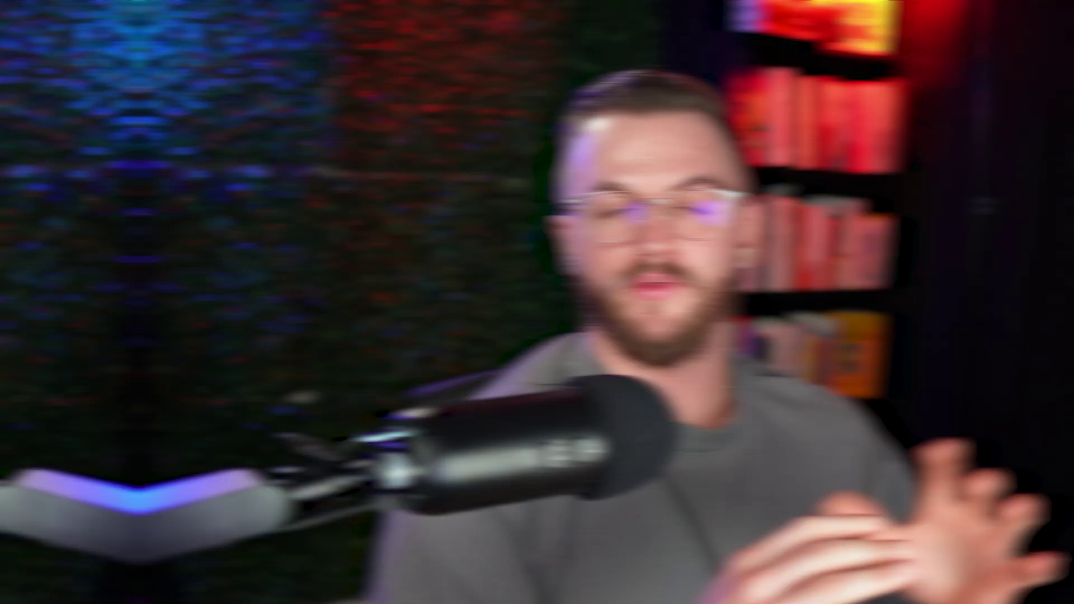